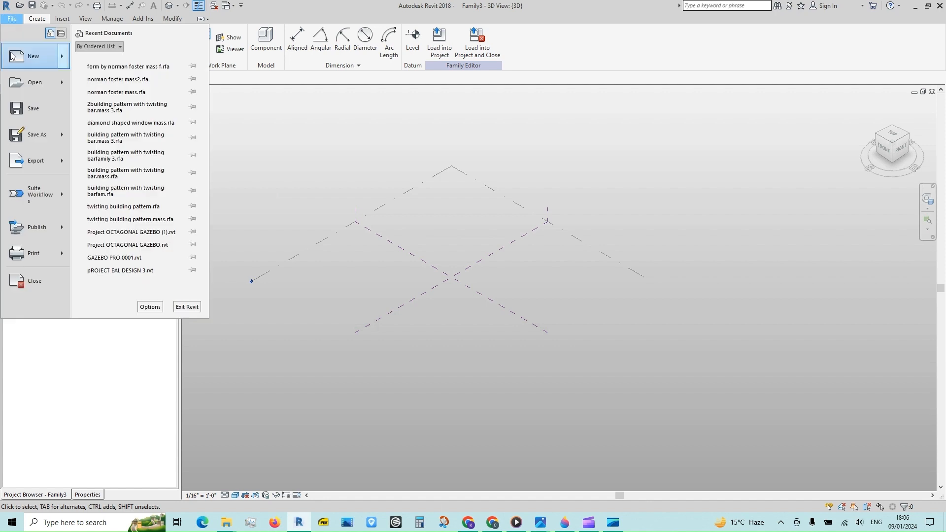
Create a new conceptual mass family from the Mass.rft template
mouse_move(12, 58)
left_click(131, 120)
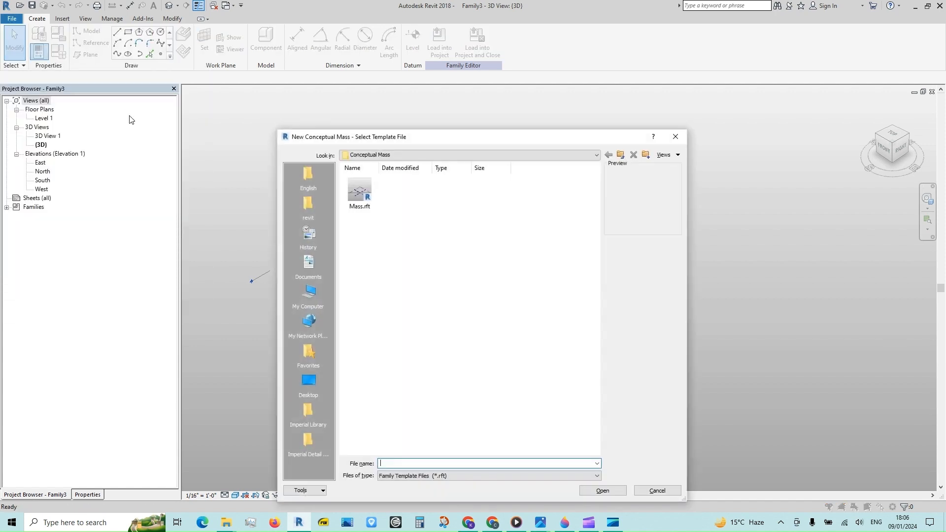
left_click(359, 187)
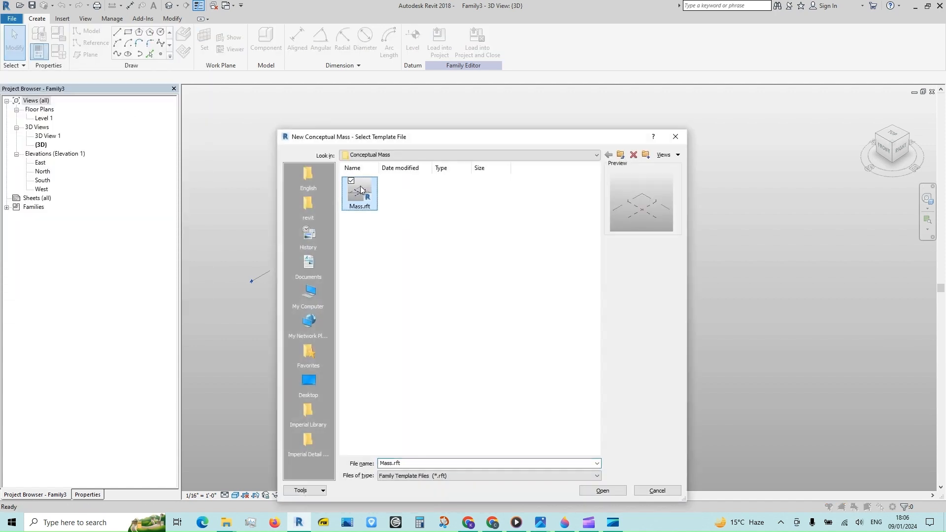
left_click(604, 490)
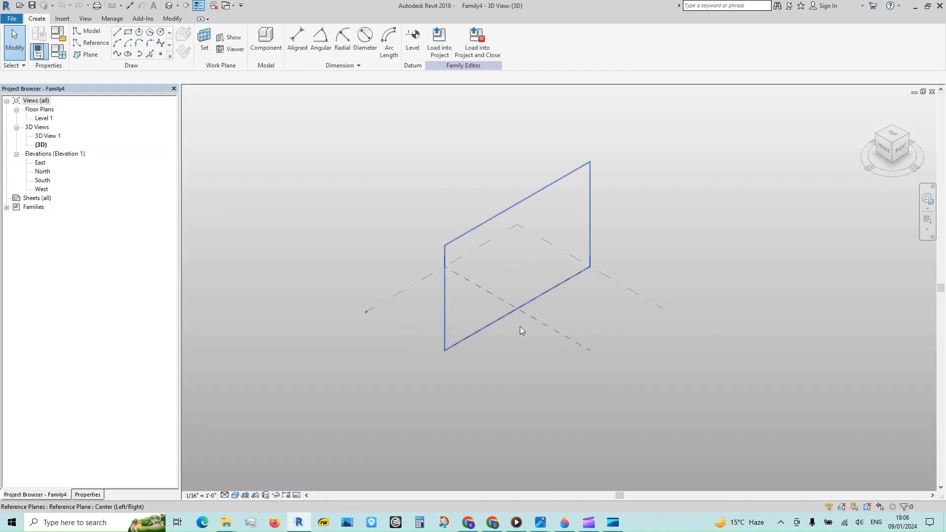
Save the mass family as "A form by Norman F mass family" in the FILES REVIT folder
scroll(463, 298, "up", 1)
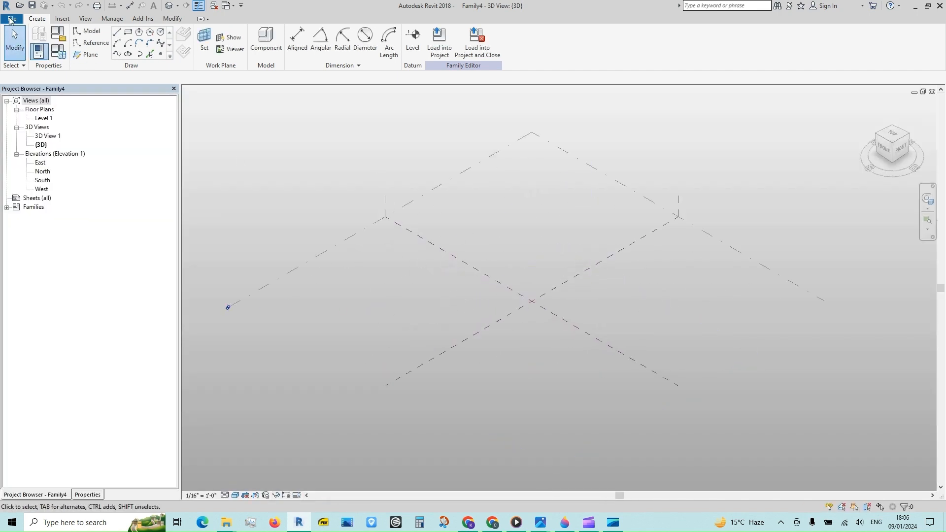
left_click(10, 18)
mouse_move(44, 135)
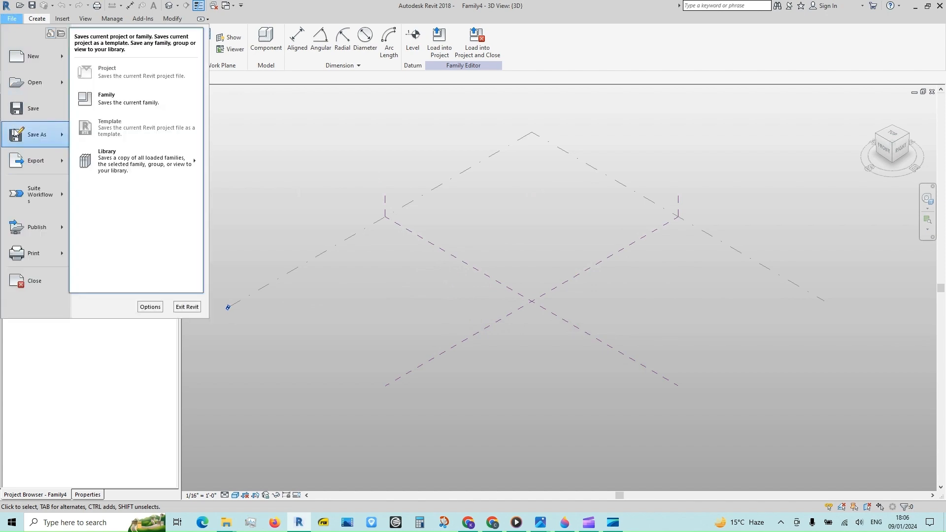
left_click(131, 94)
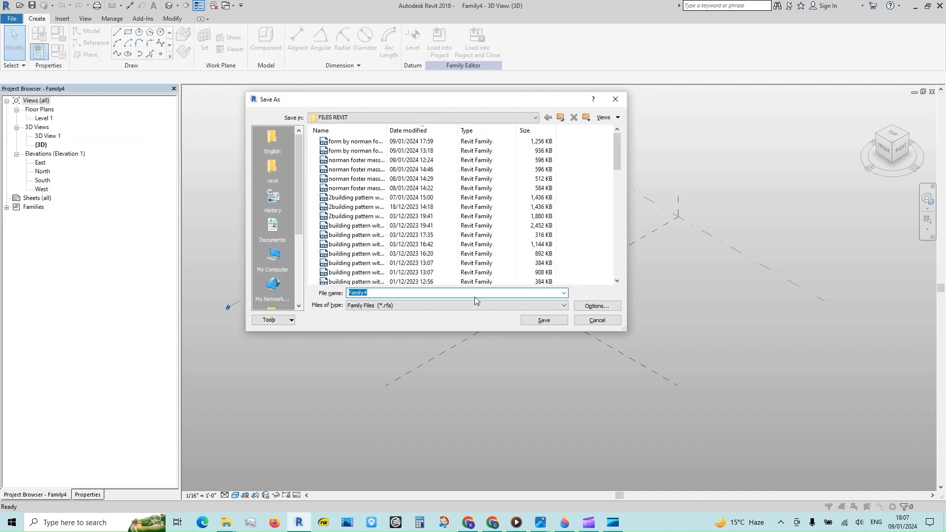
type("A form by Norman F  mass family")
left_click(533, 318)
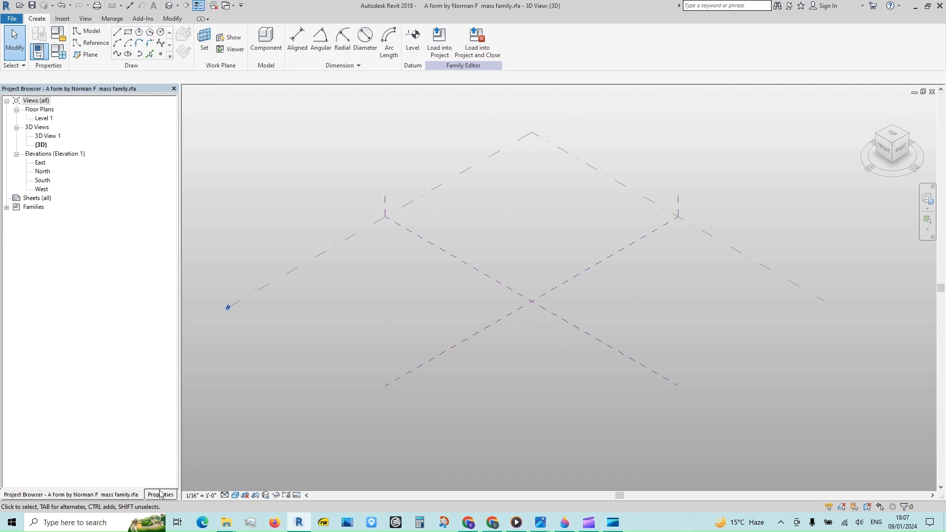
In the South elevation, import the image "Screenshot 2024-01-09 124152.png2.png" and place it to the right of the reference planes
double_click(42, 180)
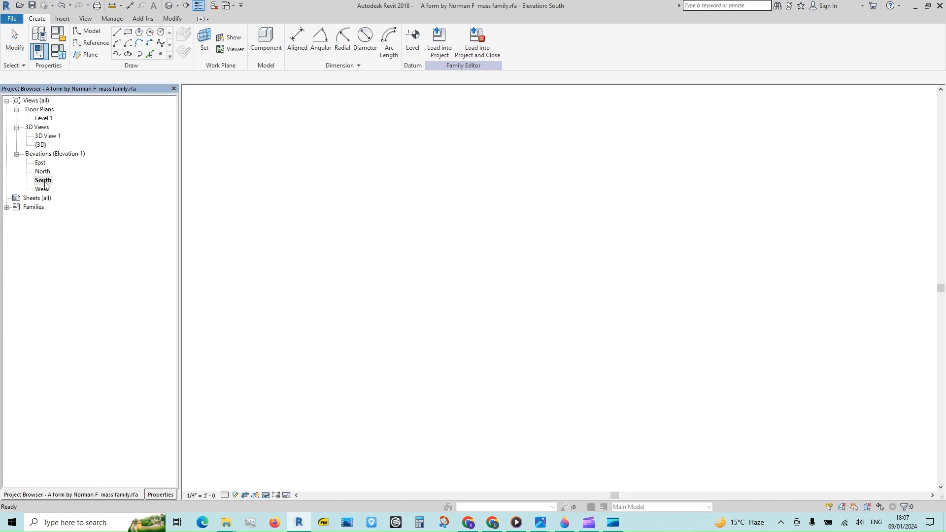
scroll(384, 273, "down", 1)
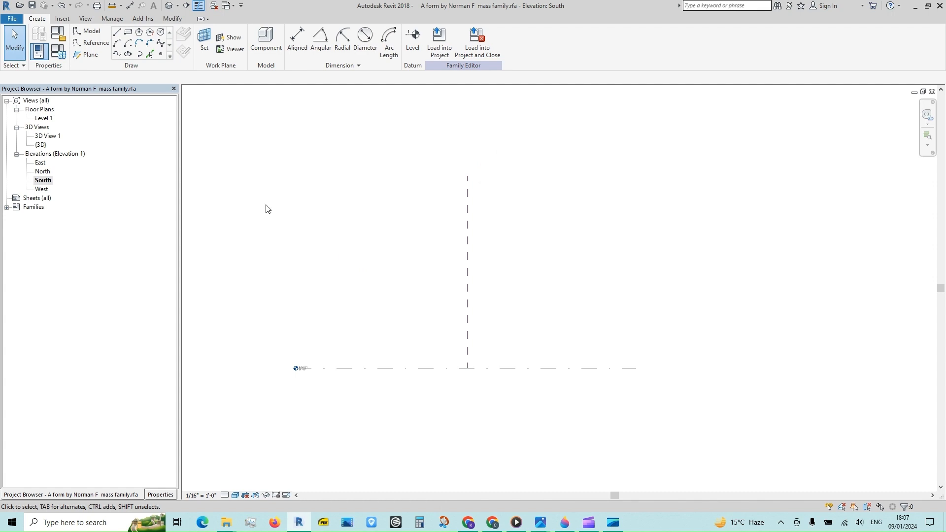
left_click(62, 19)
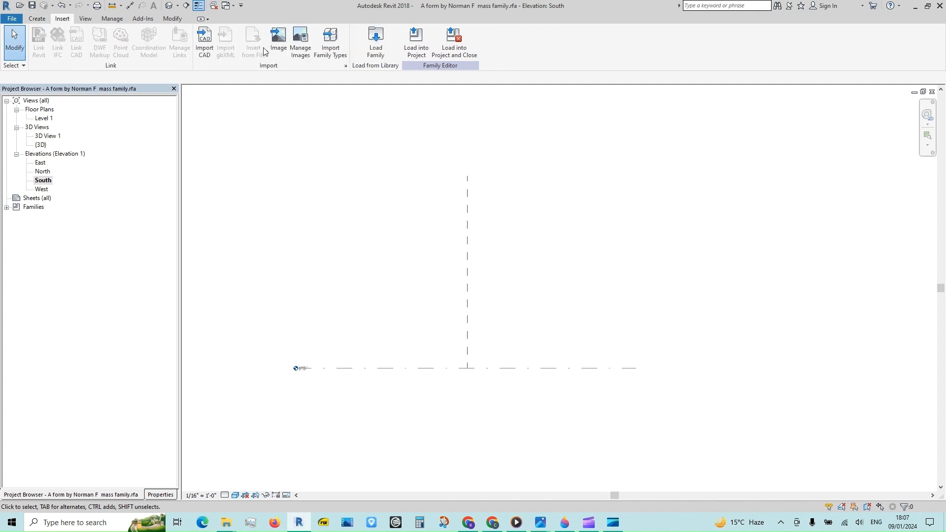
left_click(277, 41)
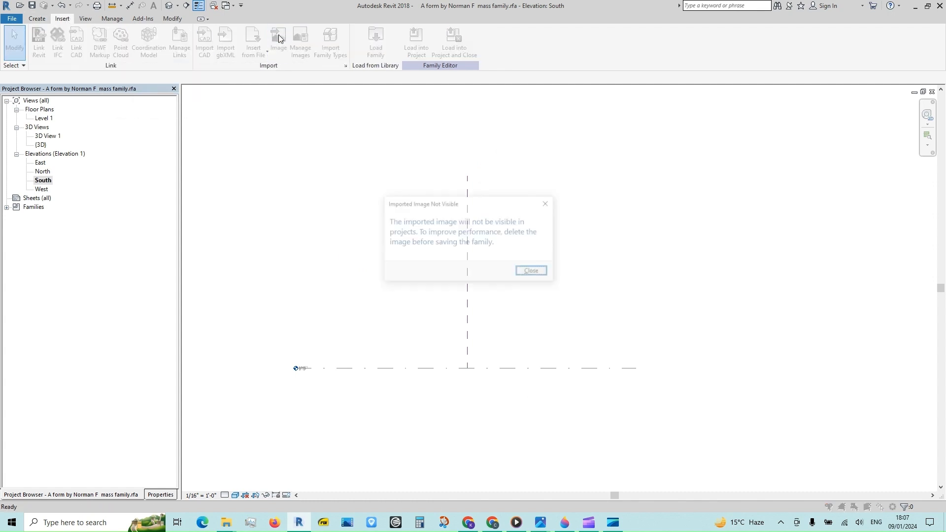
left_click(533, 273)
left_click(442, 242)
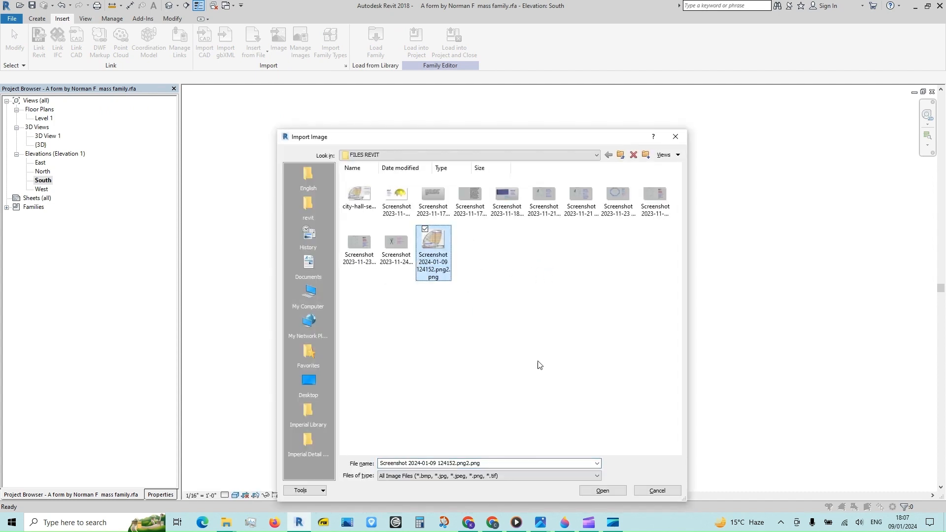
left_click(603, 491)
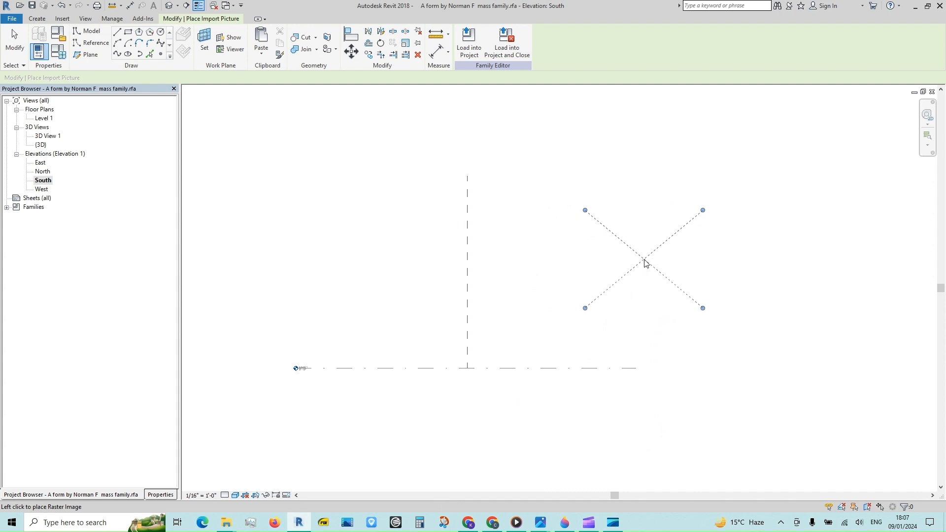
left_click(783, 256)
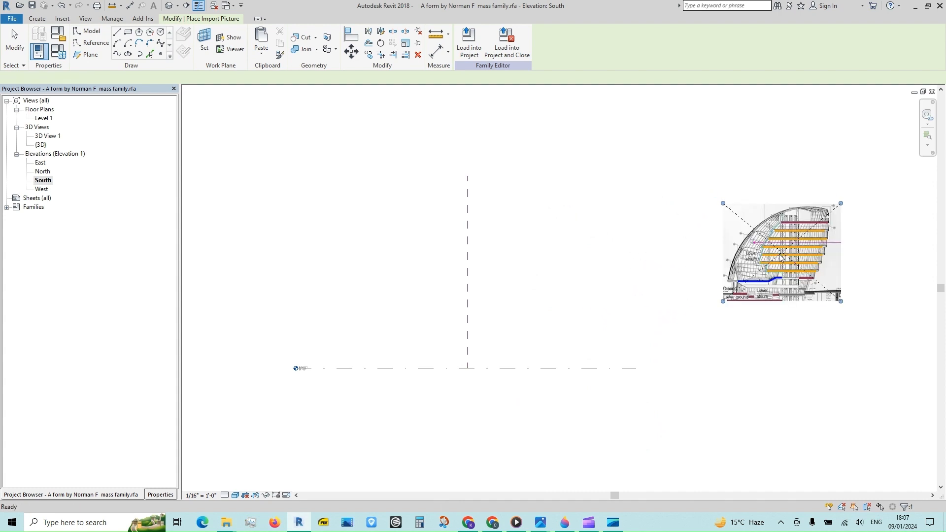
Draw a horizontal model line about 84 m long across the vertical reference plane, about 21 m above the base level
scroll(753, 225, "up", 3)
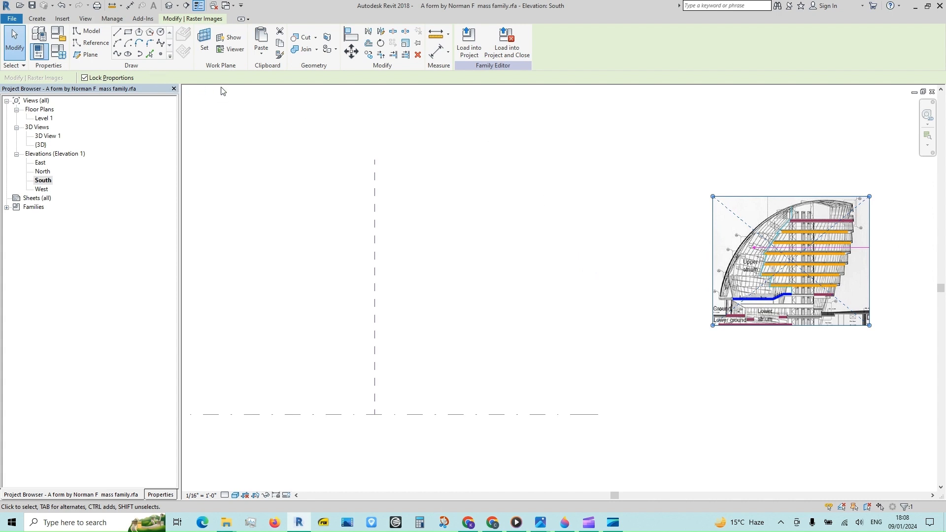
left_click(118, 33)
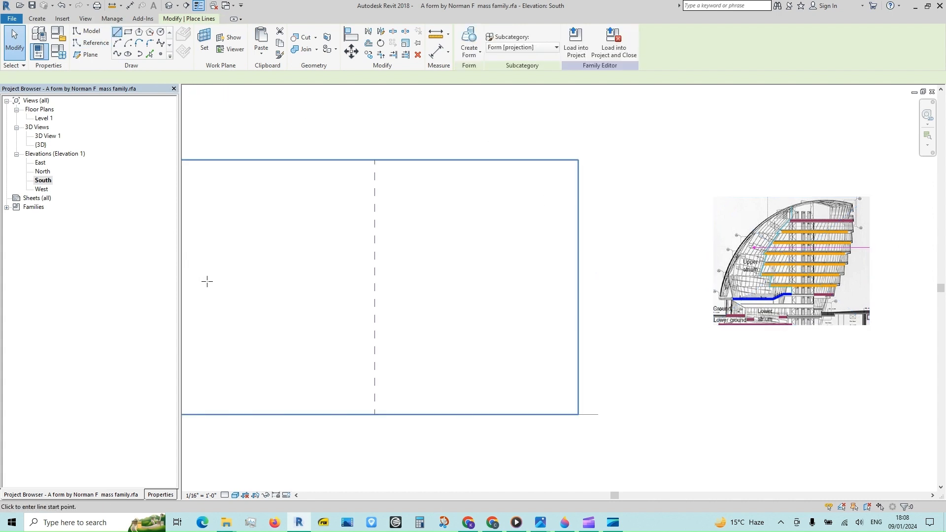
left_click(220, 326)
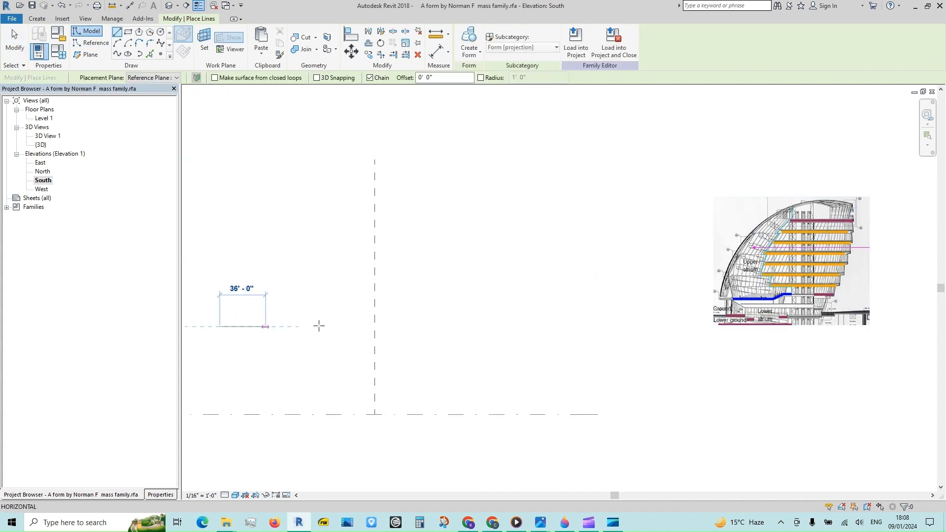
left_click(571, 327)
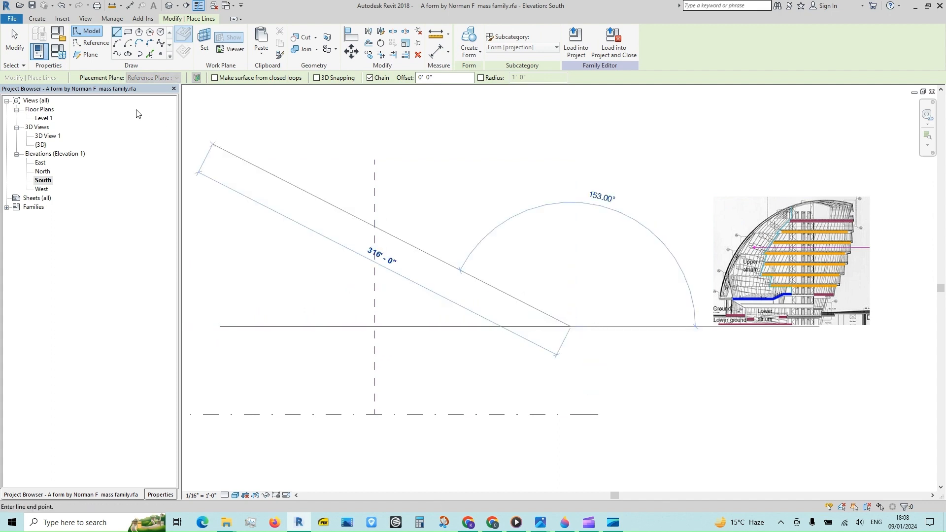
key("Escape")
key("Escape")
Set the project length units to meters with 2 decimal places and the elevation's view scale to 1:500
key("u")
key("n")
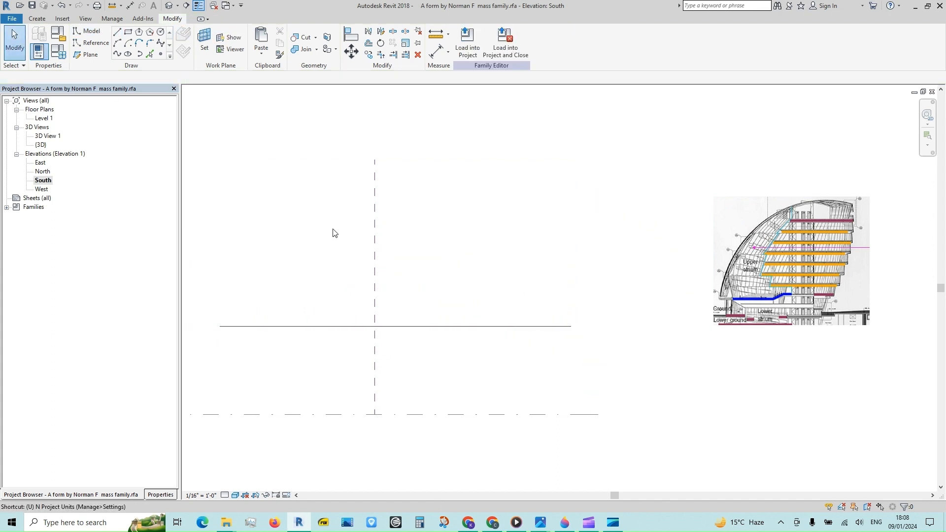
left_click(542, 188)
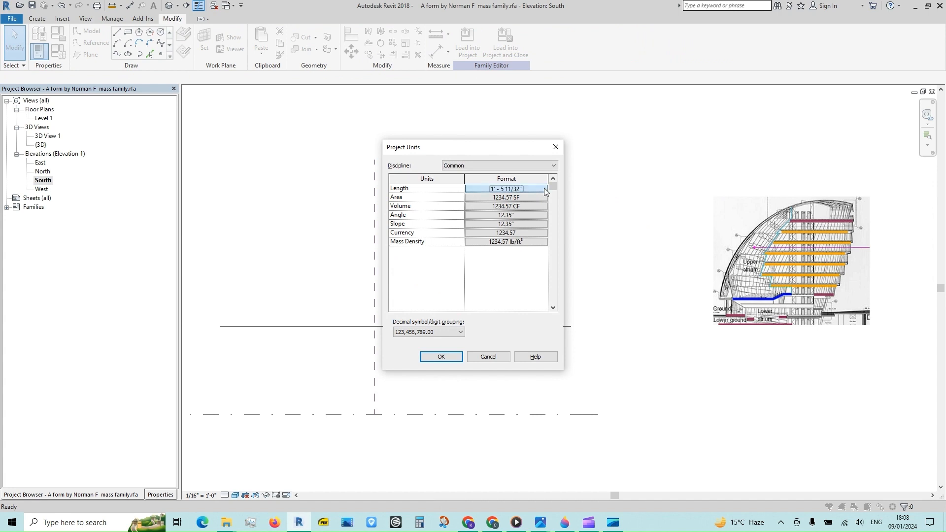
left_click(546, 206)
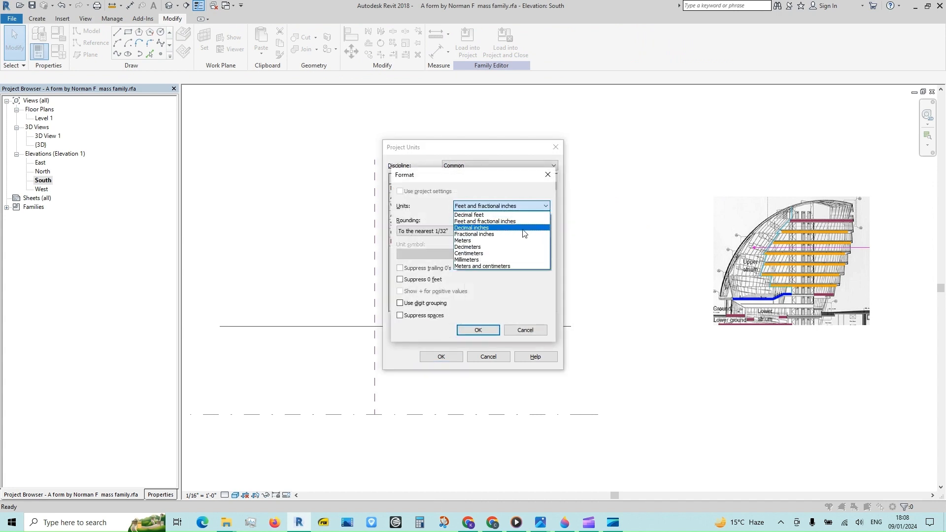
left_click(473, 240)
left_click(459, 232)
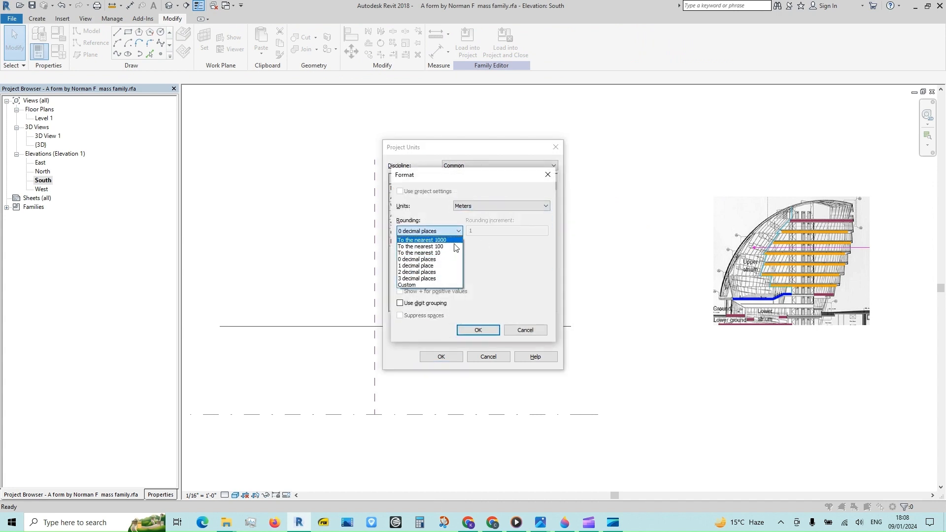
left_click(454, 277)
left_click(480, 329)
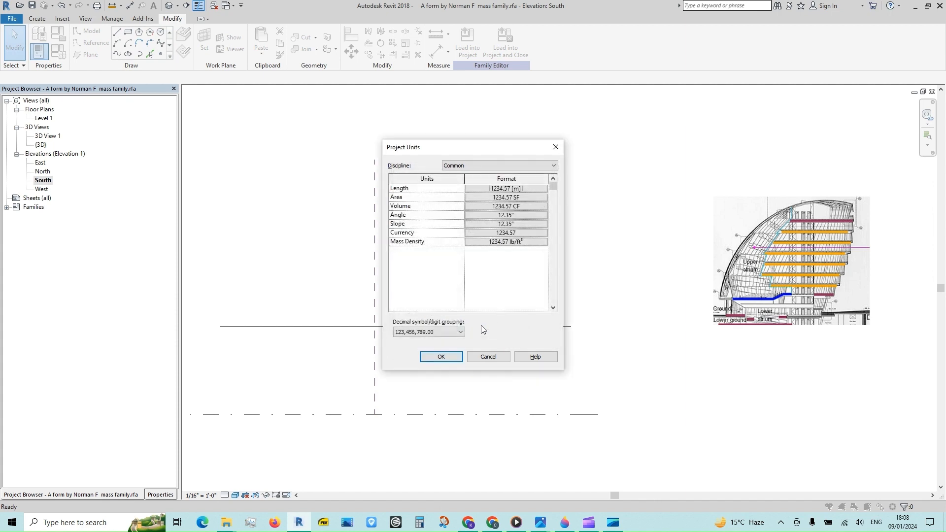
left_click(448, 358)
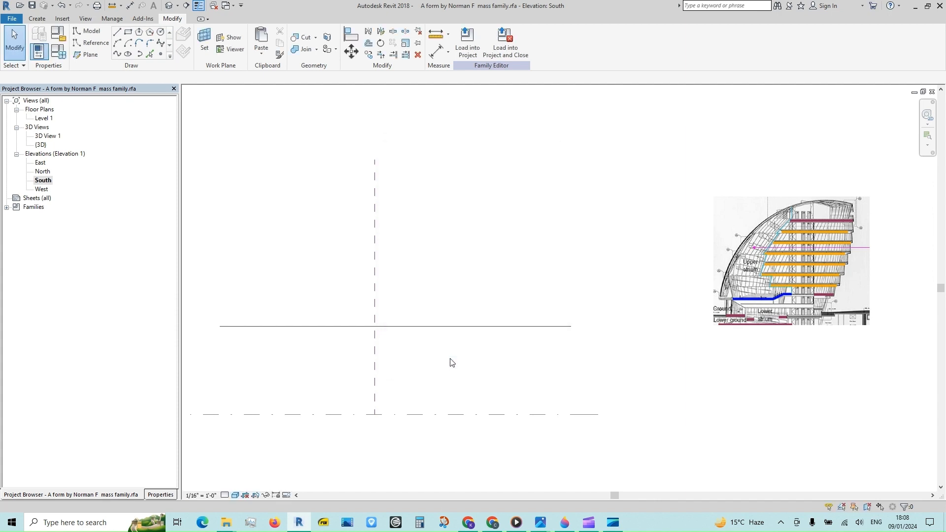
left_click(205, 496)
left_click(220, 452)
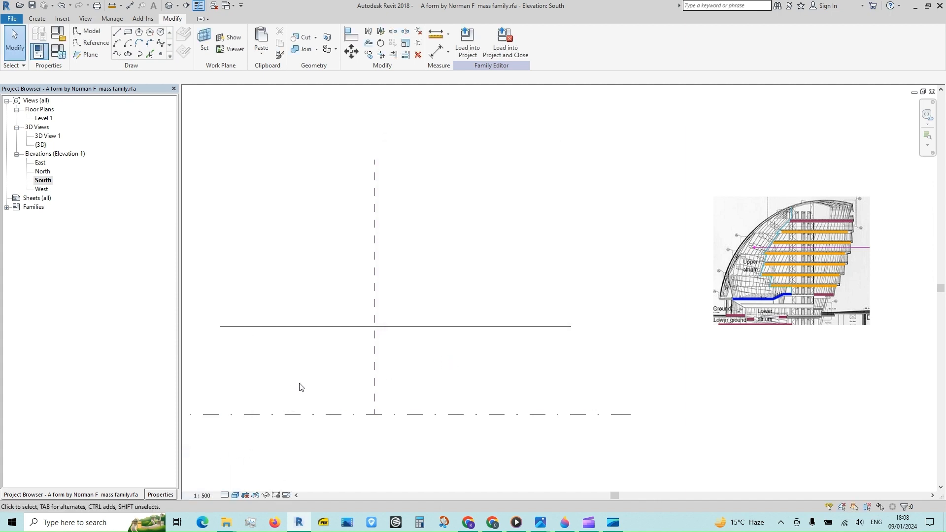
Add an aligned dimension between the base level and the horizontal model line
left_click(436, 52)
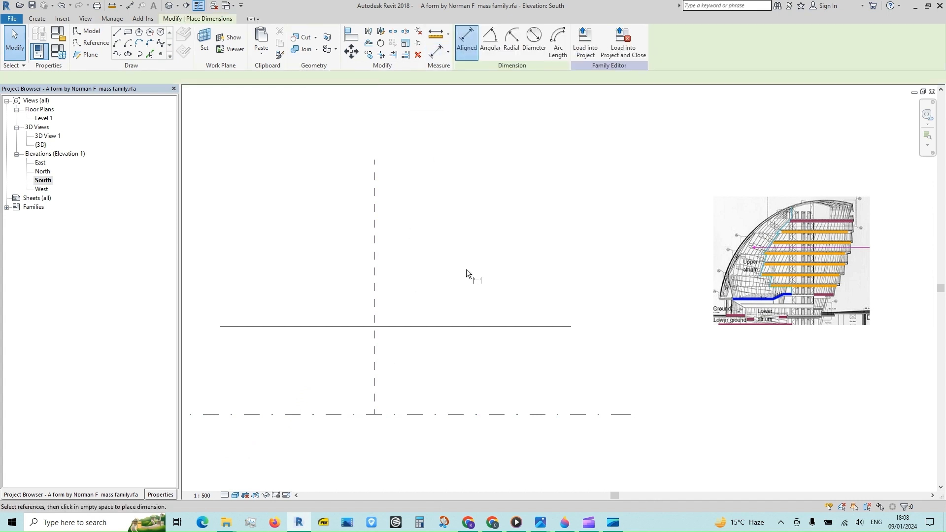
left_click(562, 388)
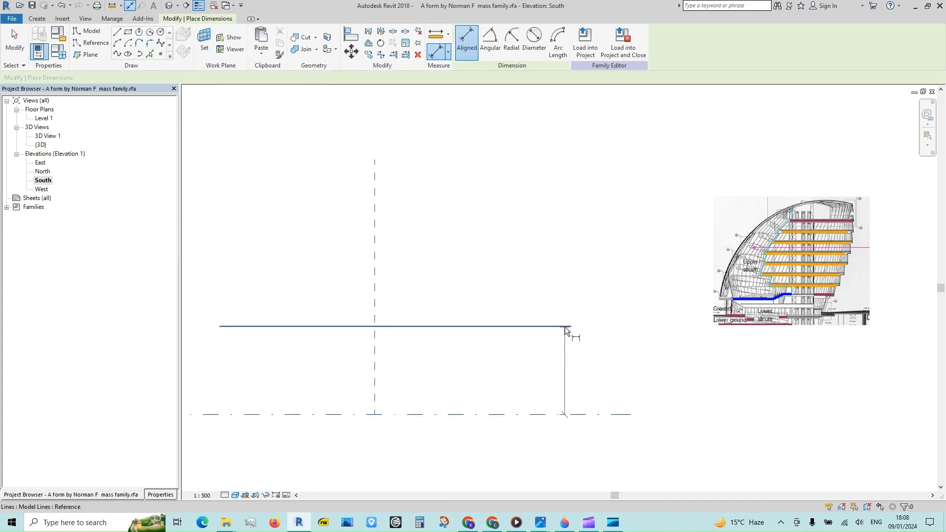
left_click(565, 327)
left_click(540, 299)
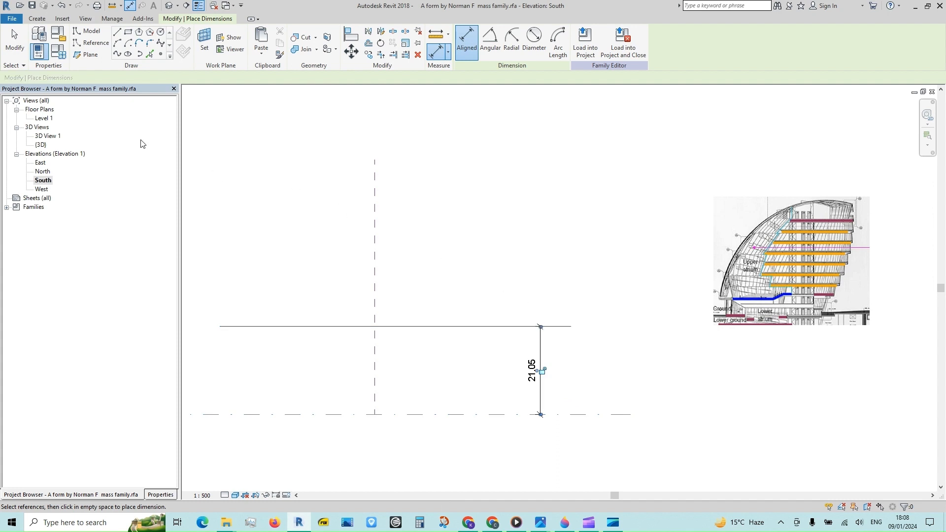
left_click(15, 41)
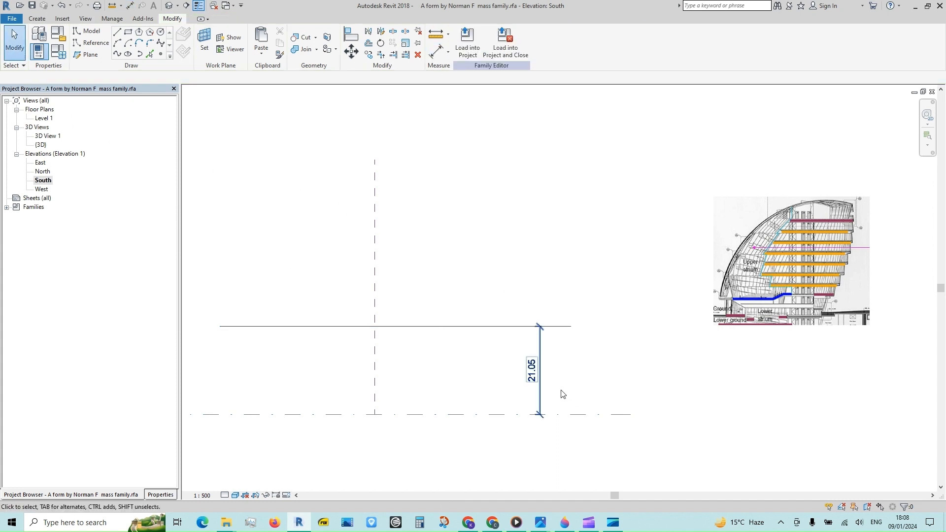
Set the model line's height above the base level to 50 m
left_click(481, 327)
left_click(535, 372)
type("5")
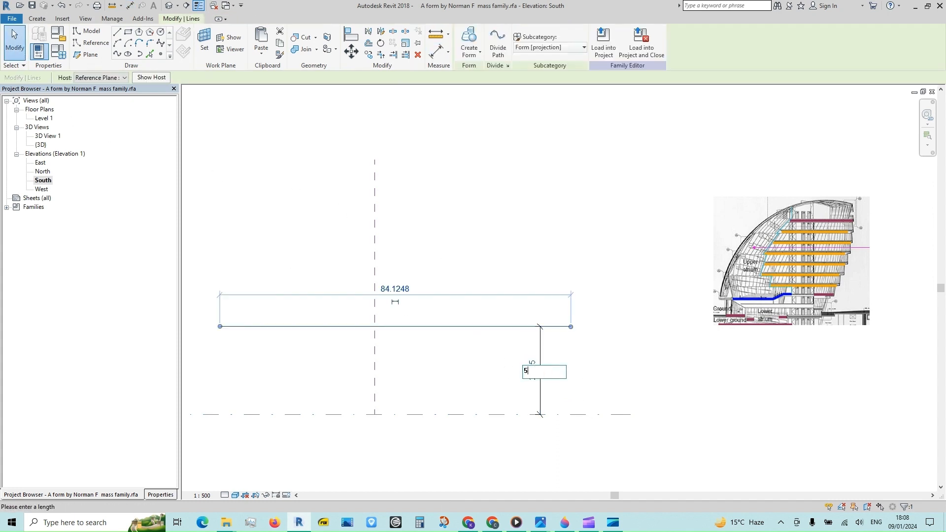
type("0")
key("Return")
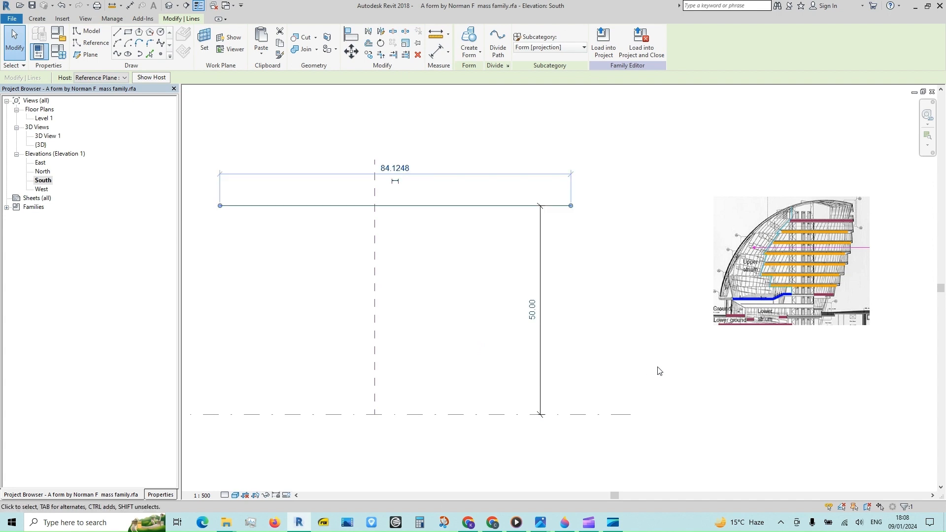
key("Escape")
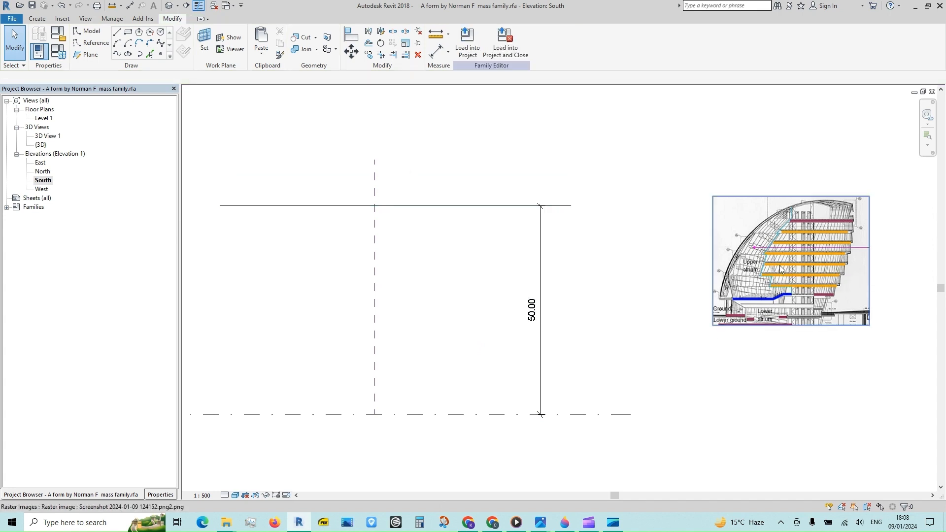
Move the imported section image onto the base level and enlarge it proportionally to fit the 50 m height up to the model line
left_click_drag(780, 270, 371, 353)
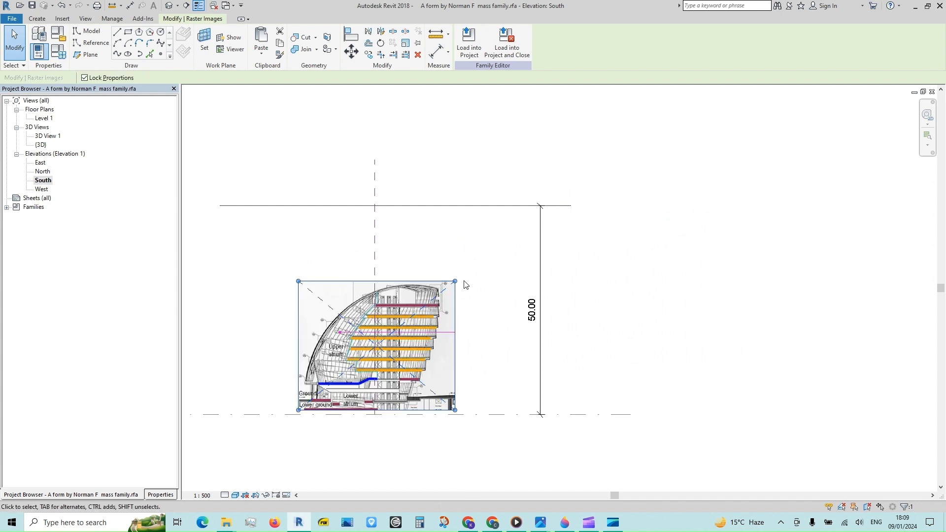
left_click_drag(455, 281, 559, 211)
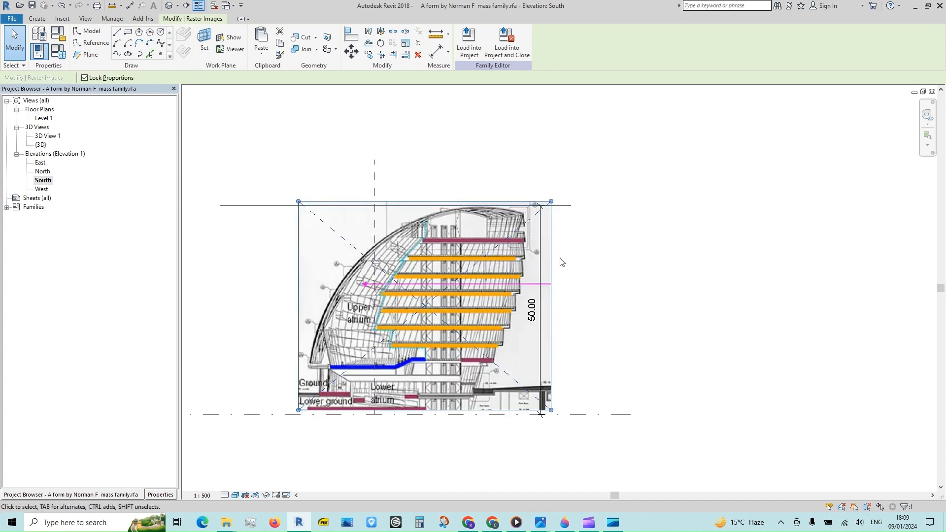
left_click(413, 280)
key("Down")
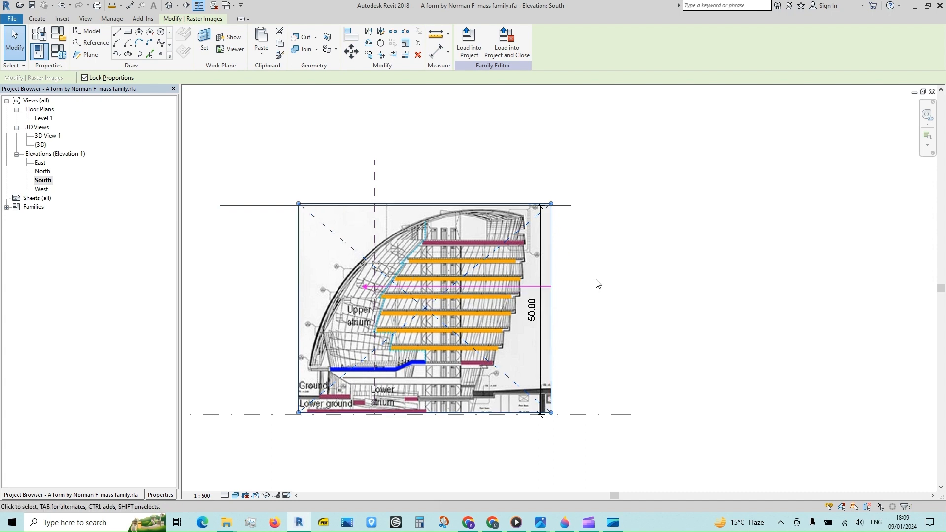
Nudge the section image down onto the base level and sideways until the building core's edge lines up with the vertical reference plane
key("Down")
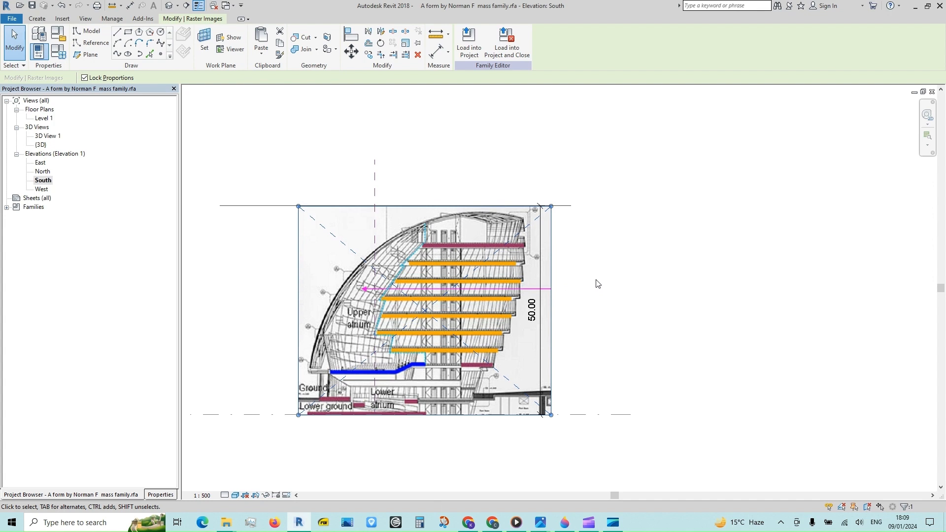
key("Left")
key("Left")
key("Left")
key("Left")
key("Left")
key("Left")
key("Left")
key("Left")
key("Left")
key("Left")
key("Left")
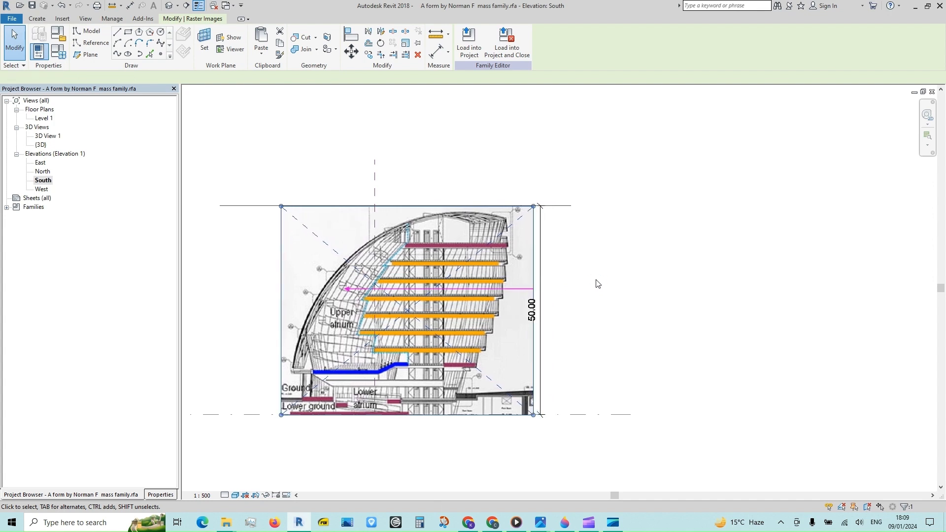
key("Left")
key("Left")
key("Left")
key("Left")
key("Left")
key("Left")
key("Left")
key("Left")
key("Left")
key("Left")
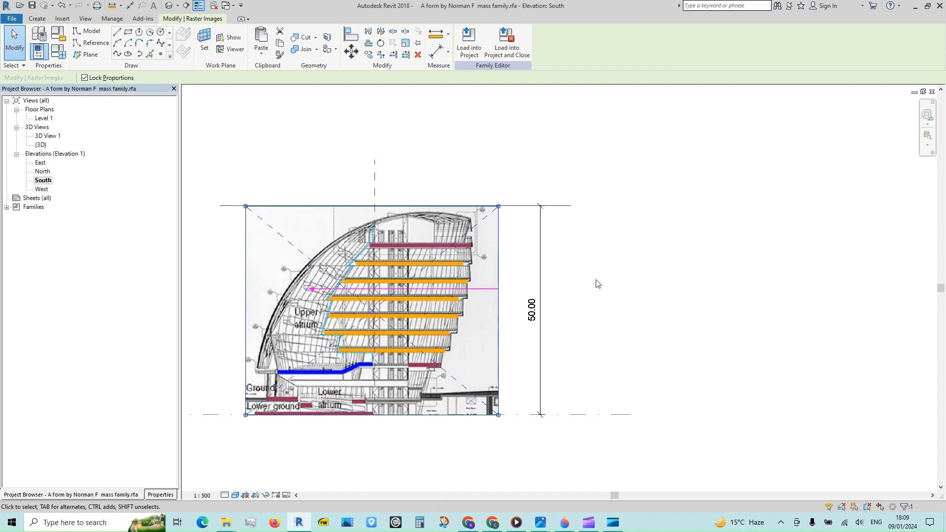
key("Left")
key("Left")
key("Left")
key("Left")
key("Left")
key("Left")
key("Left")
key("Left")
key("Left")
key("Left")
key("Left")
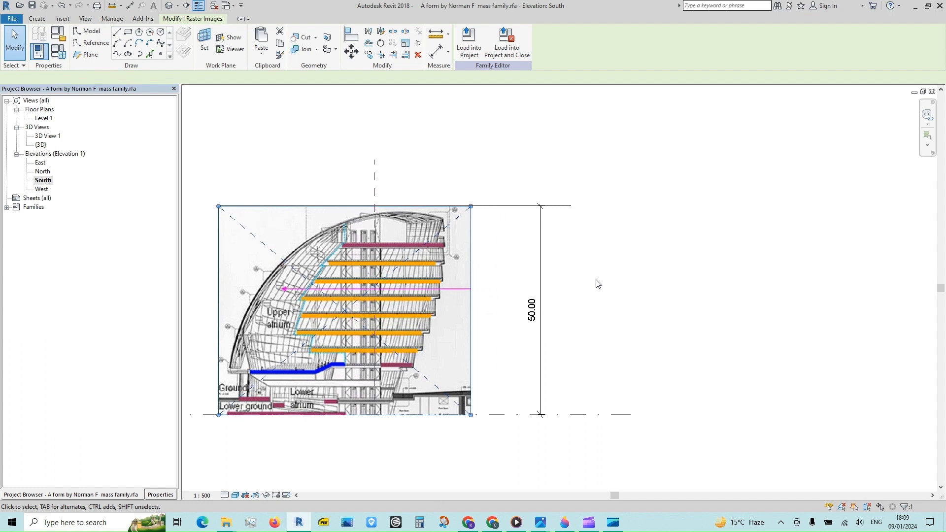
key("Left")
key("Left")
key("Left")
key("Left")
key("Left")
key("Left")
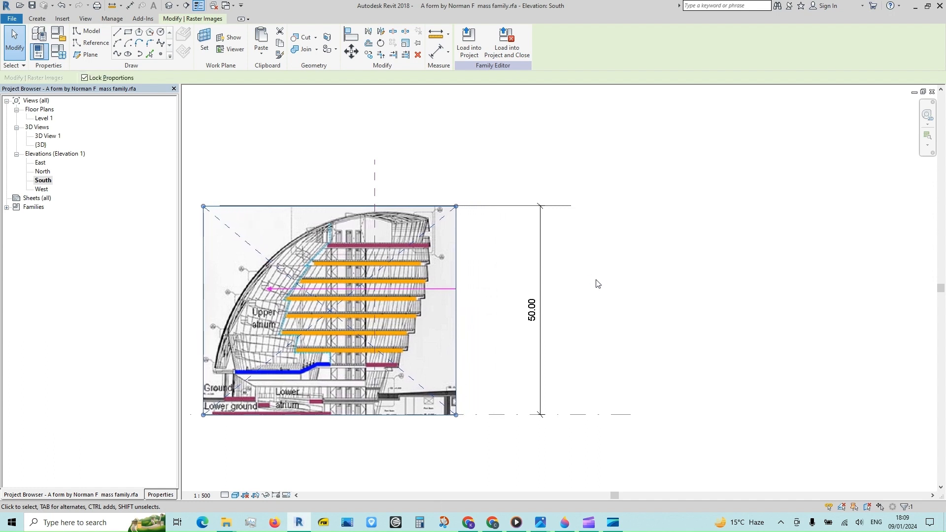
key("Left")
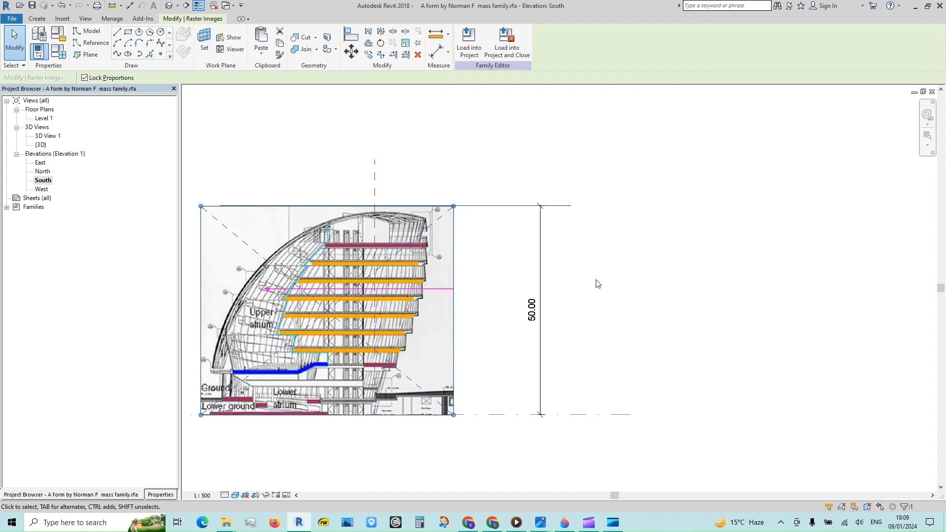
key("Right")
key("Right")
key("Right")
key("Right")
key("Right")
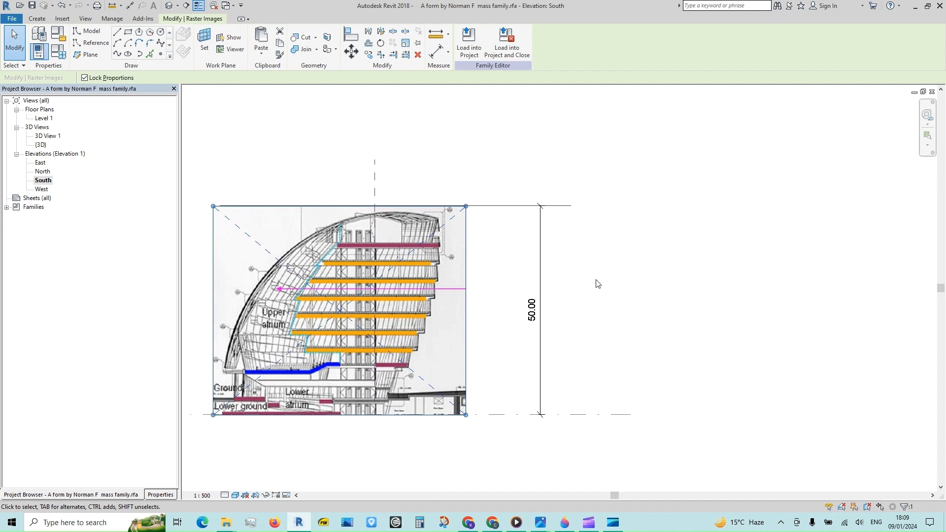
key("Right")
key("Left")
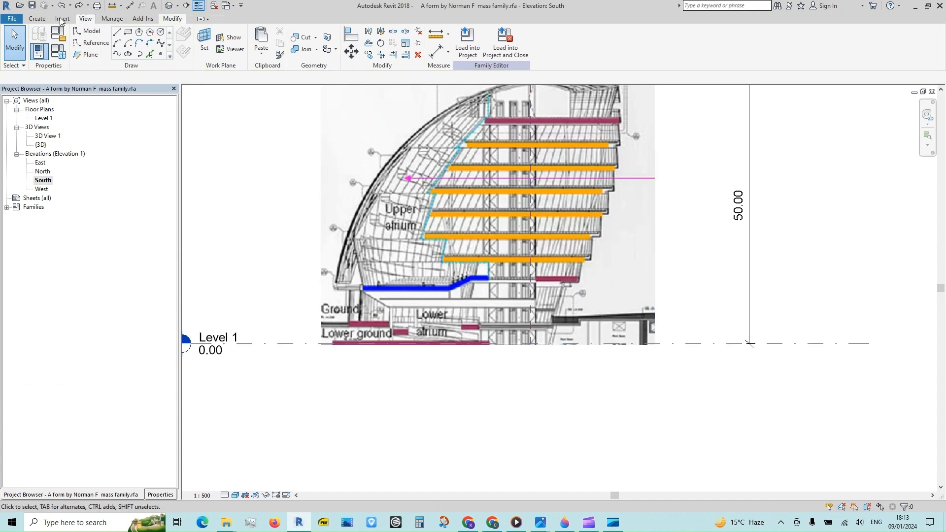
Add a level 10 m above the base level, running across the section at the blue floor slab
left_click(37, 20)
left_click(413, 39)
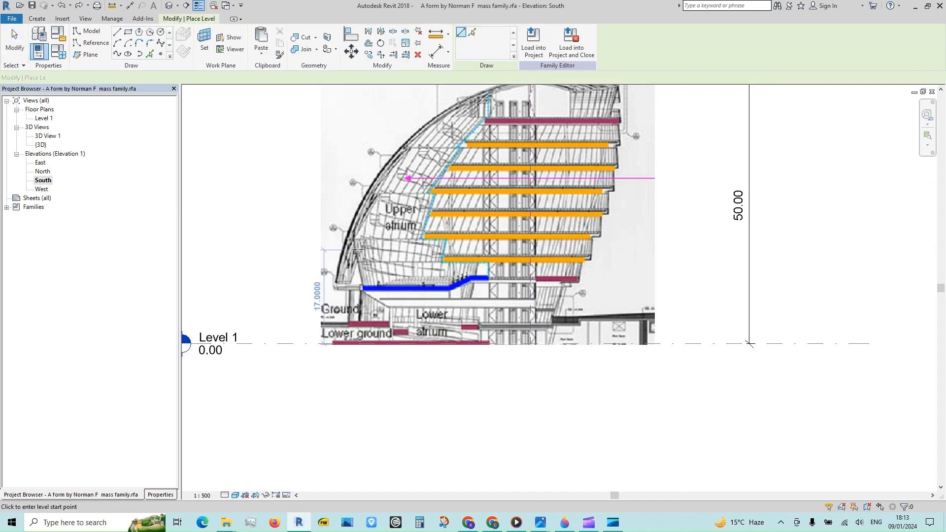
left_click(330, 289)
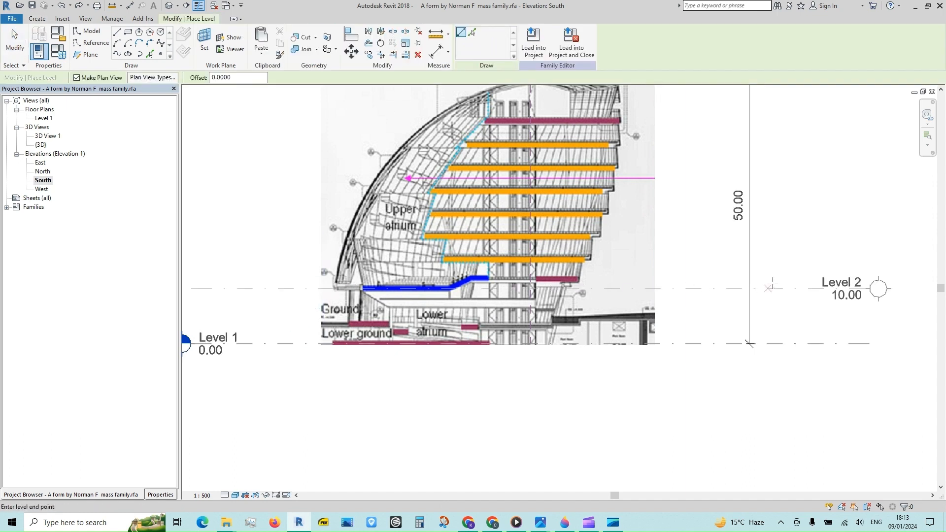
left_click(773, 285)
left_click(15, 40)
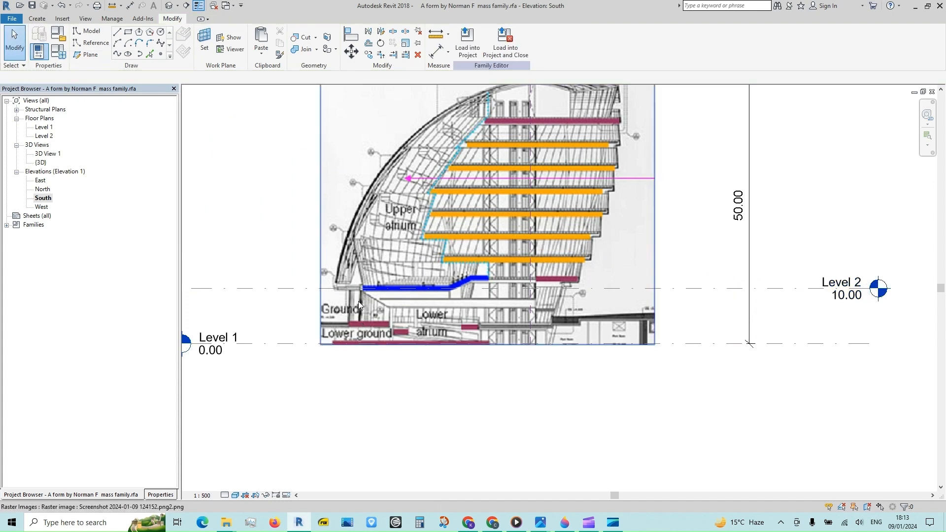
Add a level across the full width of the section at 42 m, just above the upper maroon floor slab
scroll(304, 262, "down", 1)
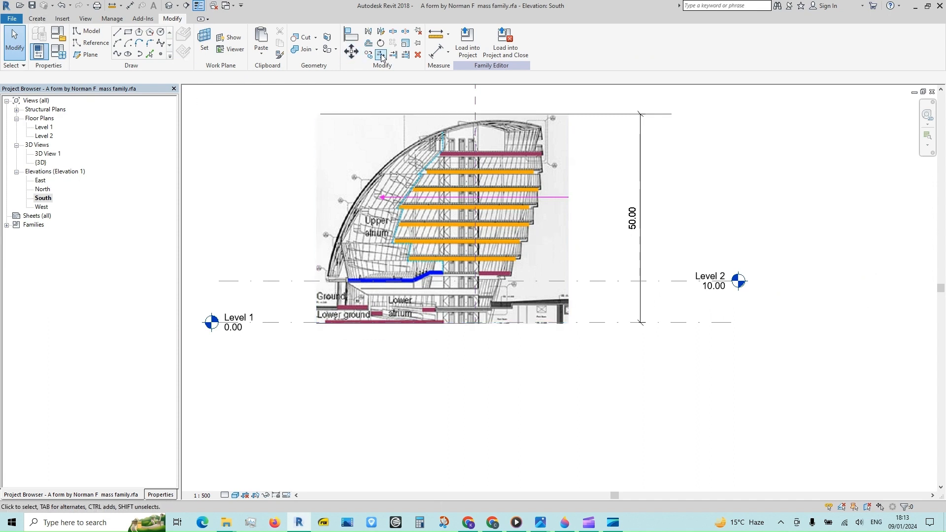
left_click(37, 19)
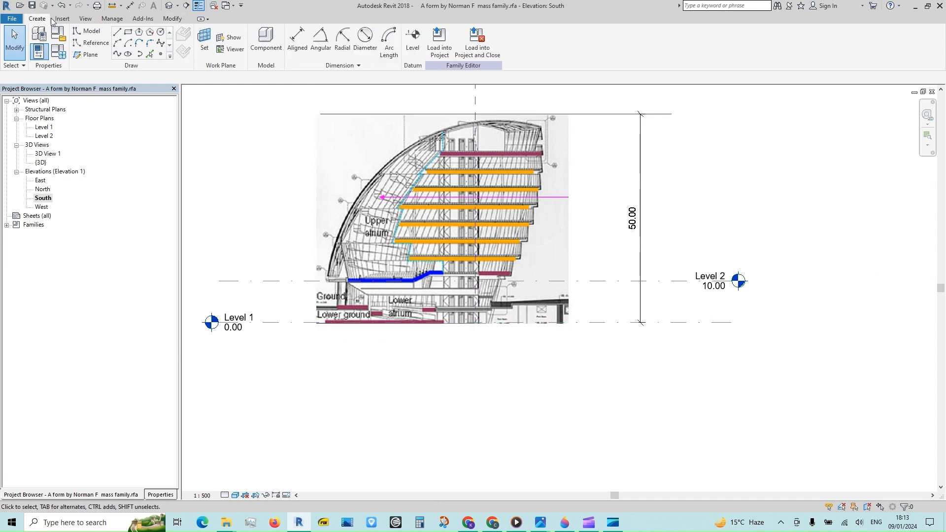
left_click(412, 38)
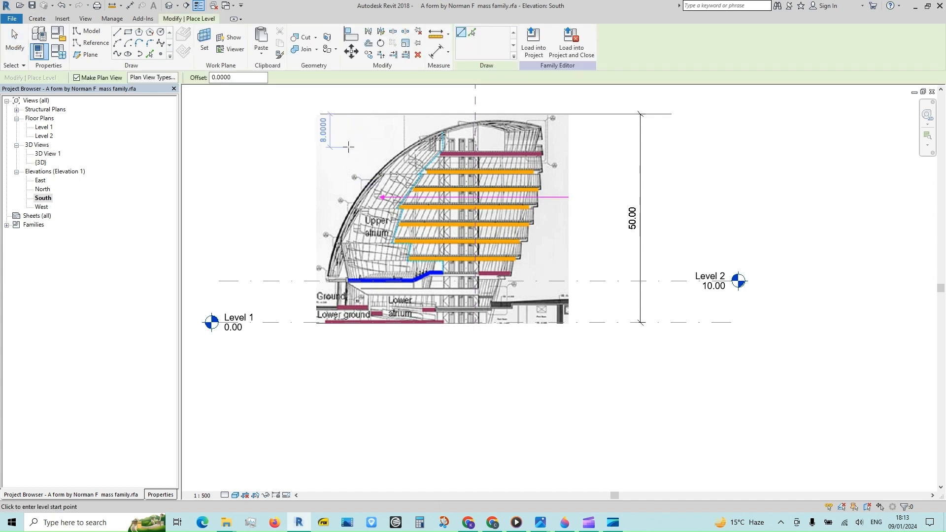
left_click(219, 146)
left_click(731, 147)
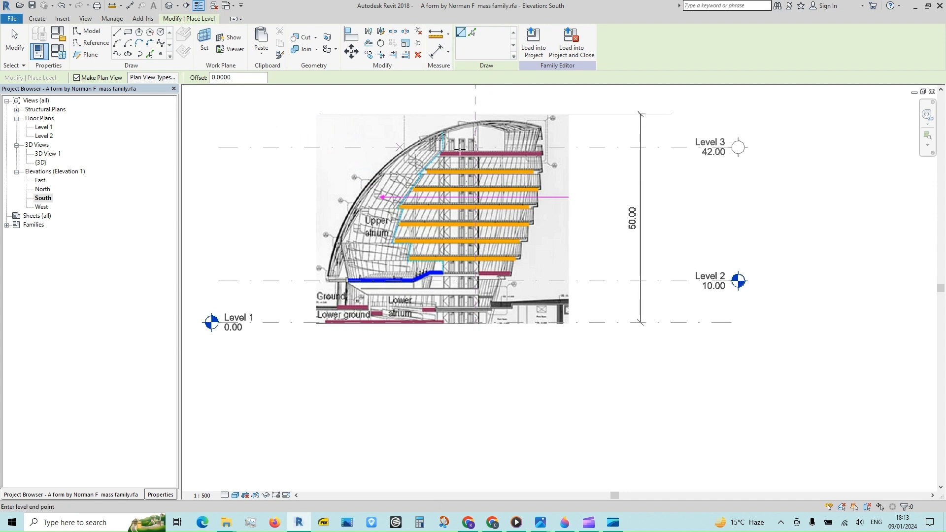
key("Escape")
key("Escape")
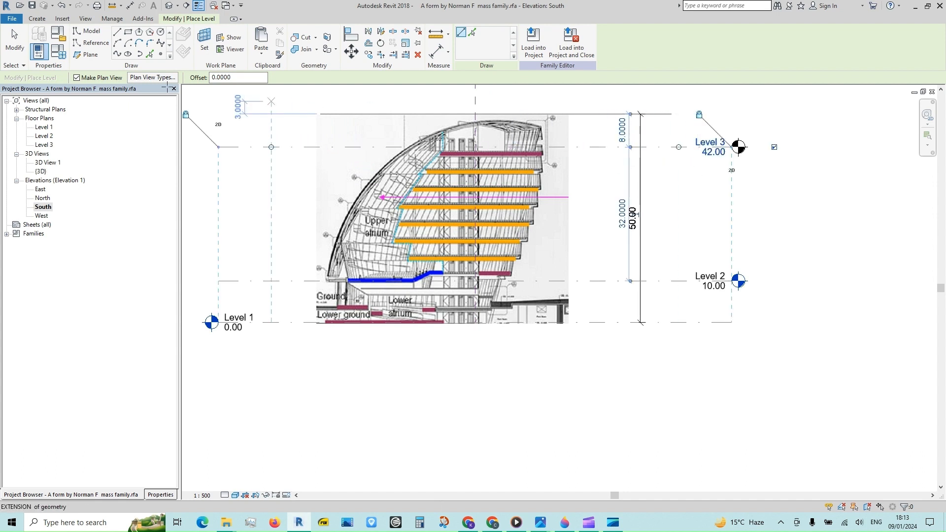
Nudge the 42 m level down to 40.20 m so it lines up with the upper maroon floor slab
left_click(610, 149)
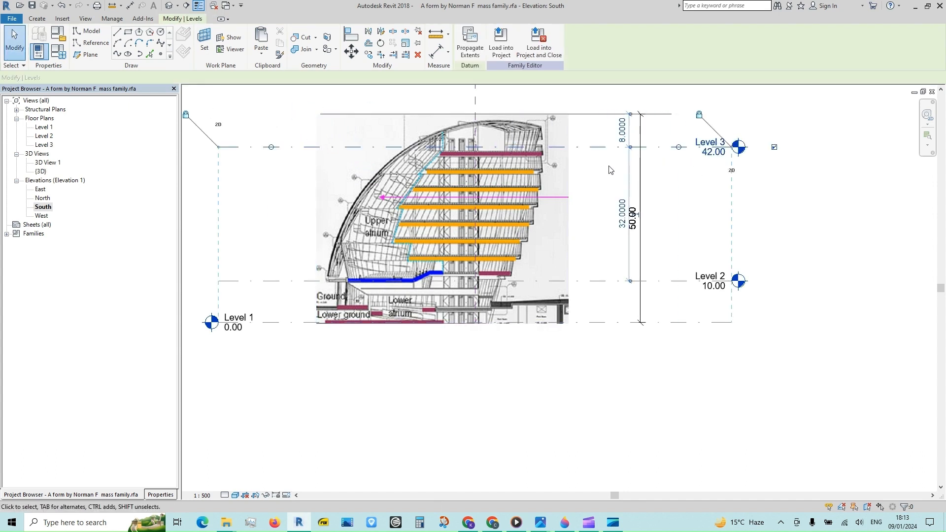
key("Down")
key("Down")
key("Down")
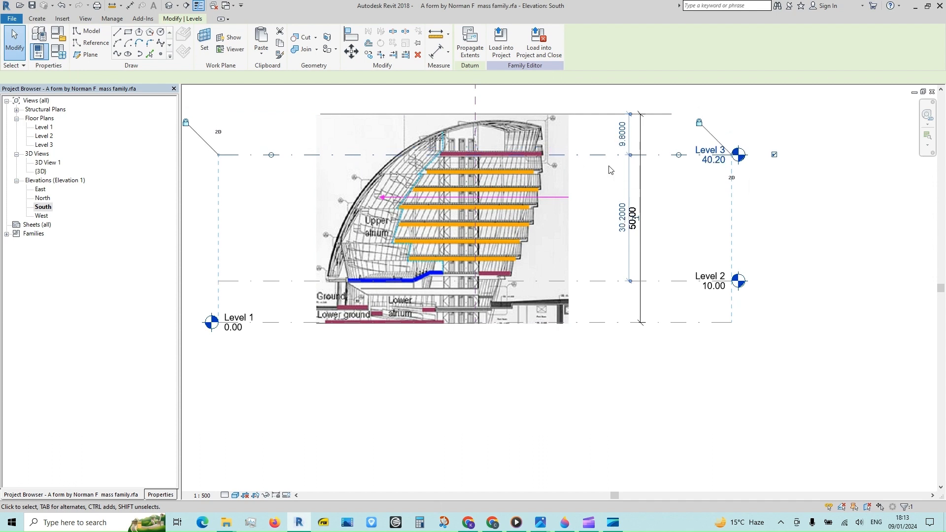
Add a level at 48 m near the roof of the section and nudge it down to 46.80 m
left_click(37, 19)
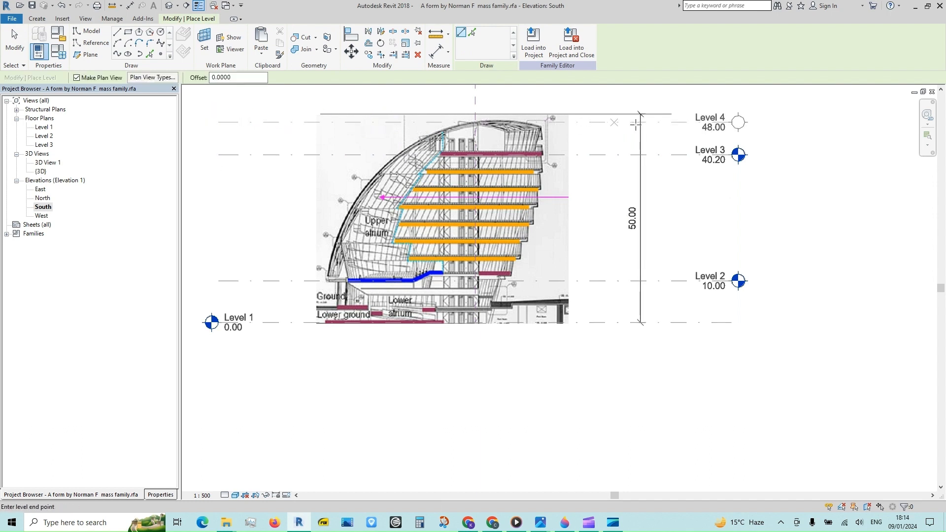
left_click(715, 122)
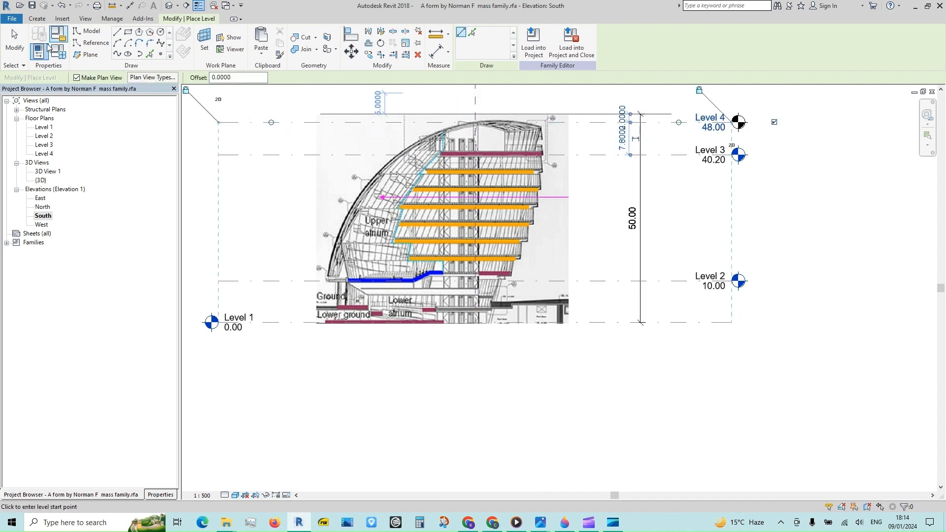
key("Escape")
key("Escape")
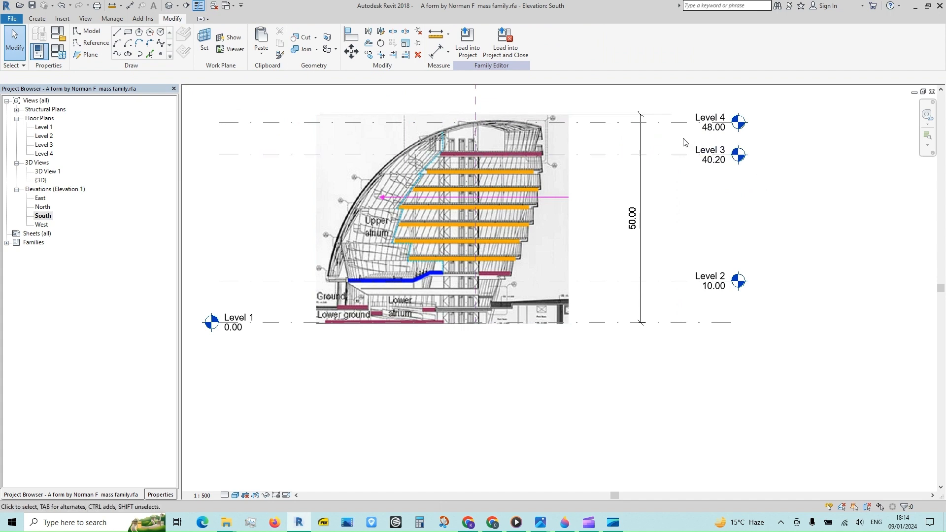
left_click(683, 123)
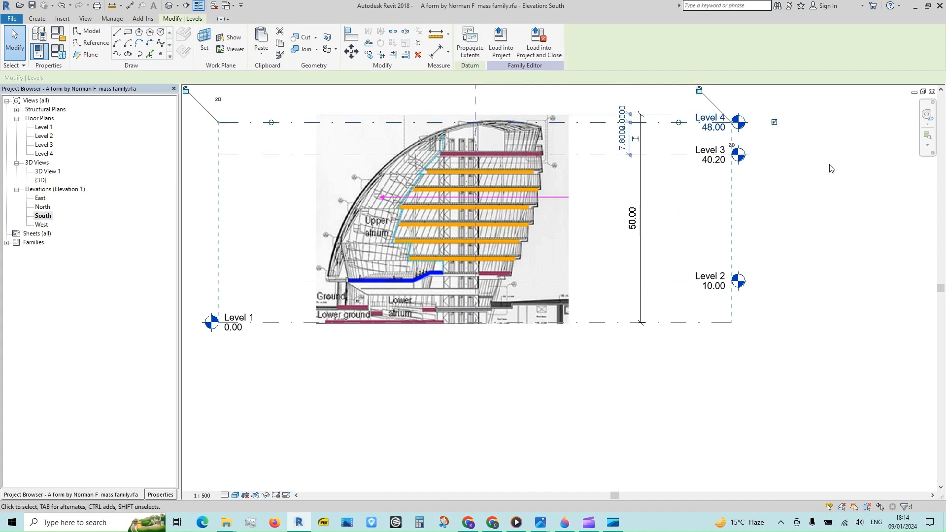
key("Down")
key("Down")
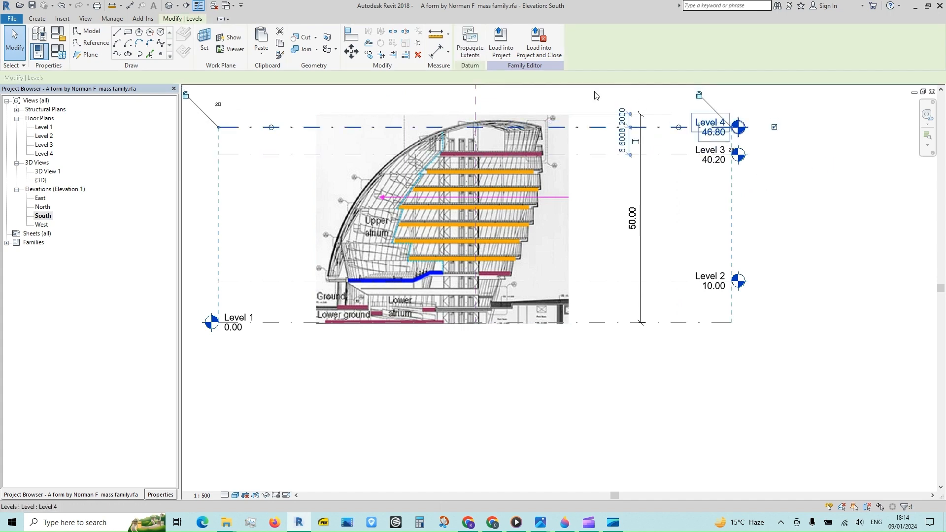
Add a level 4 m above the base level, near the ground floor of the section
left_click(37, 18)
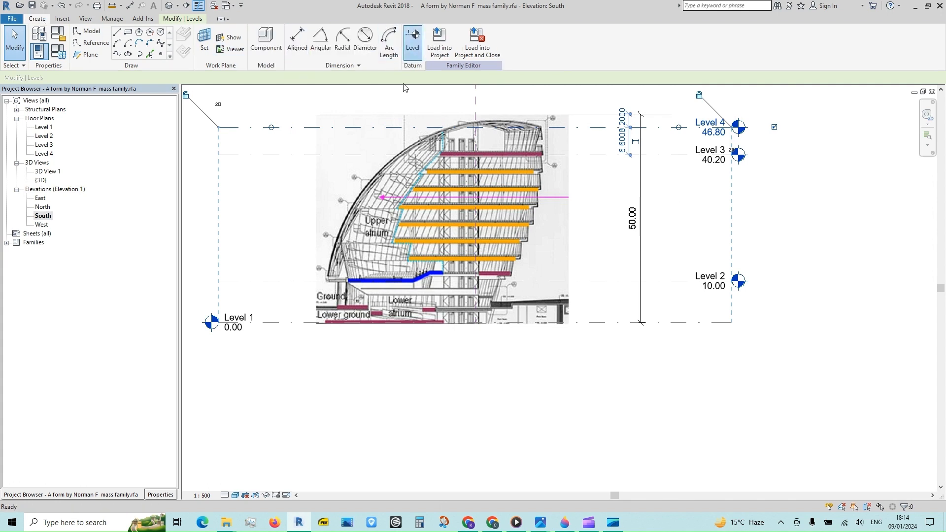
left_click(413, 39)
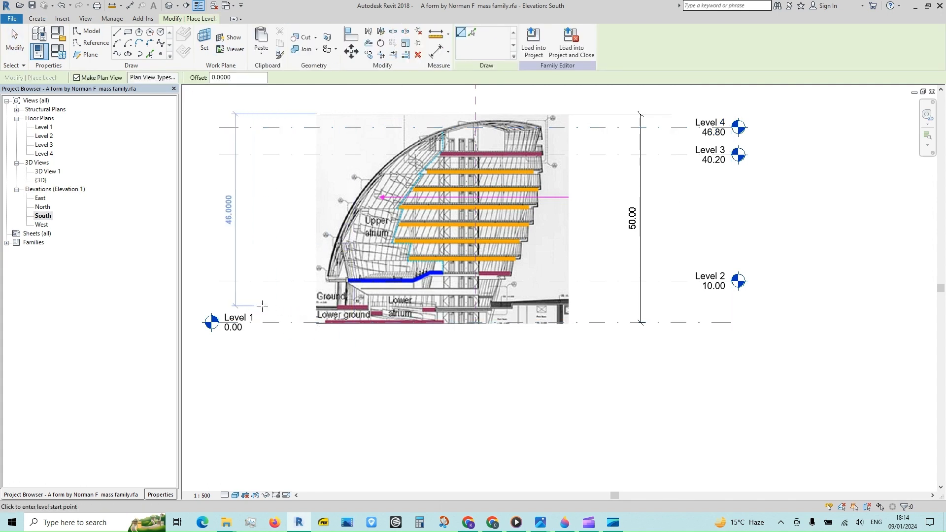
left_click(315, 306)
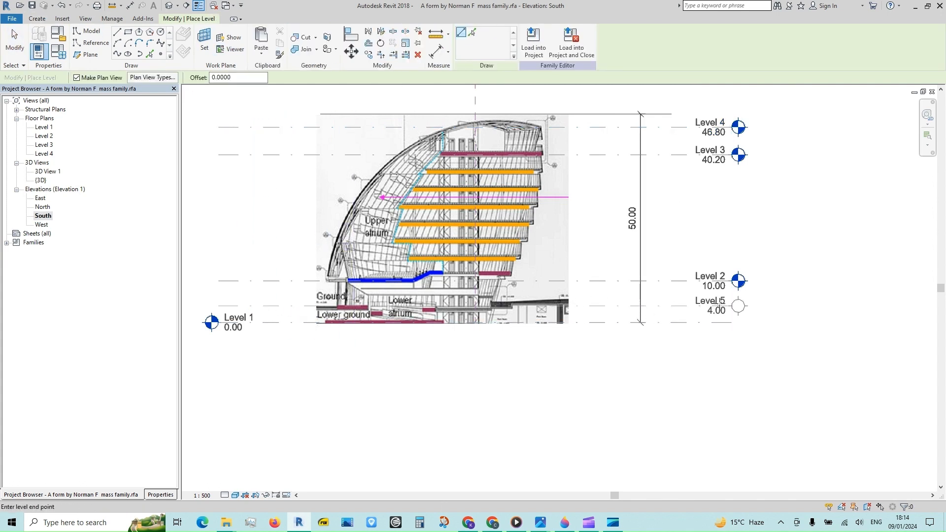
left_click(722, 306)
key("Escape")
key("Escape")
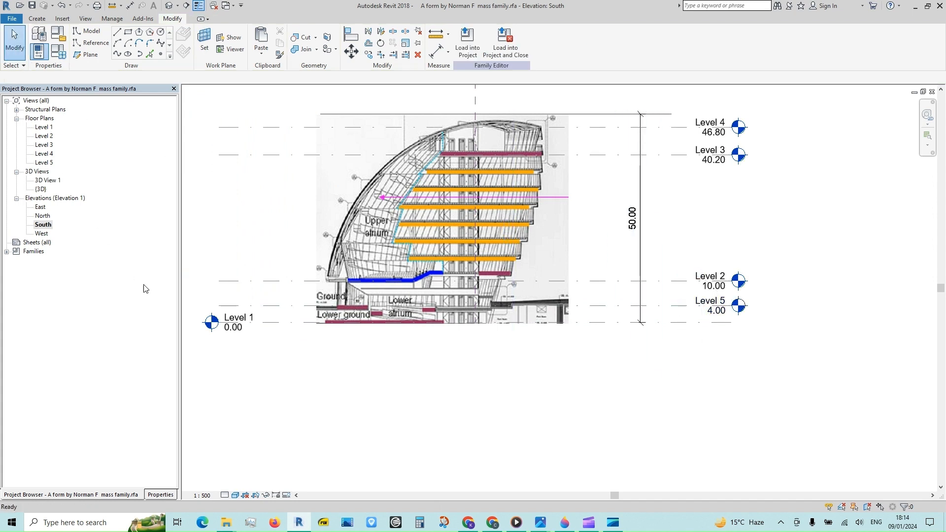
Rename the base level to "Level basement" and rename its corresponding views too
left_click(259, 324)
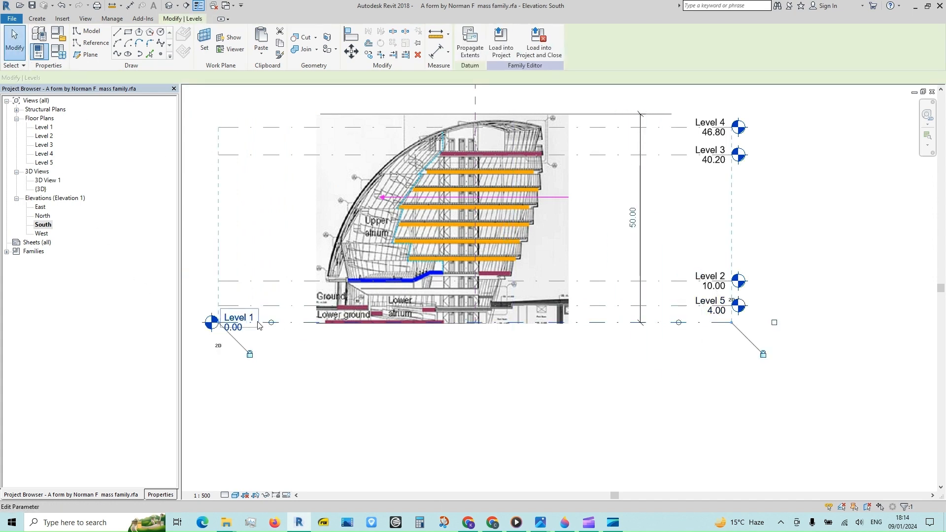
left_click(257, 323)
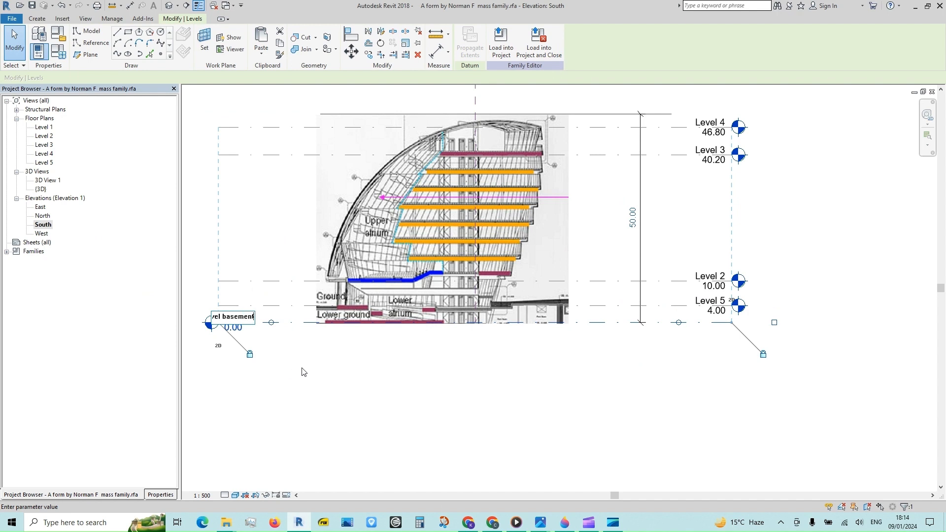
key("Return")
left_click(484, 267)
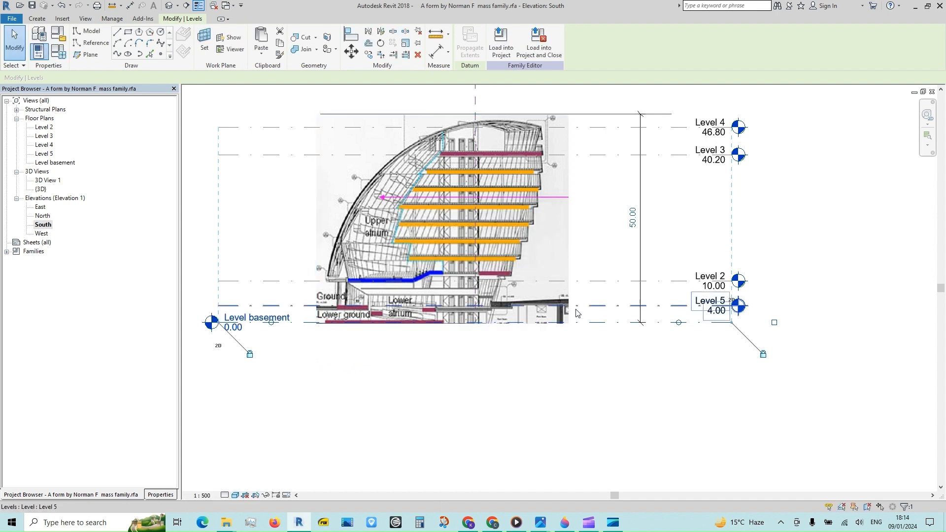
Rename the 4 m level to "Level 1" and rename its corresponding views too
left_click(714, 301)
left_click(715, 301)
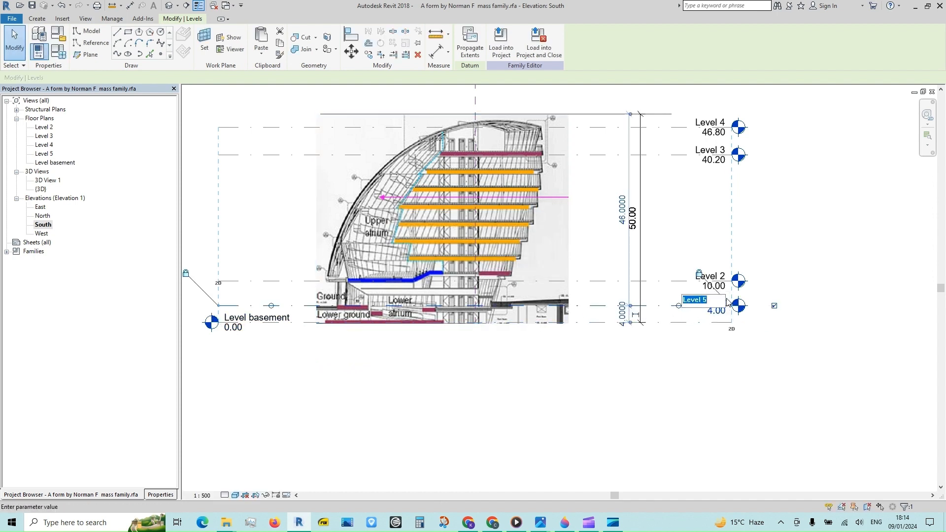
left_click(721, 299)
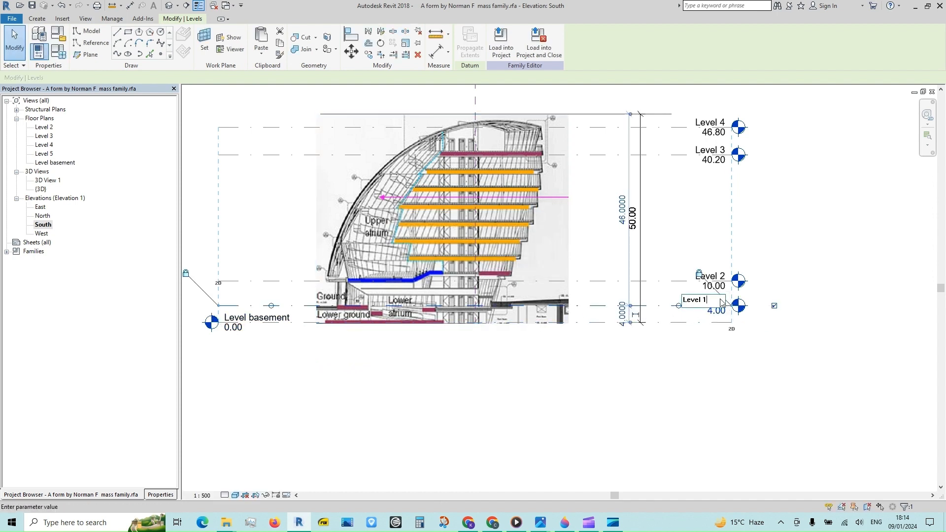
type("1")
key("Return")
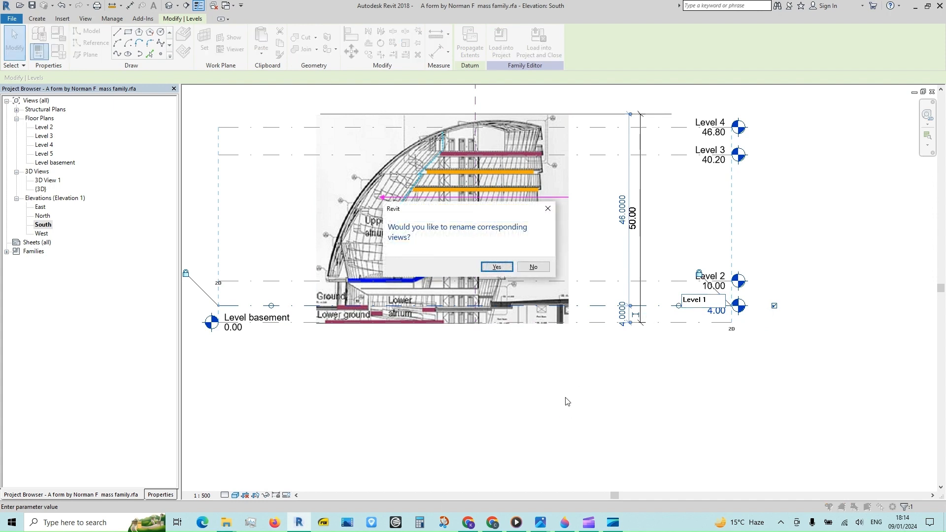
left_click(493, 264)
left_click(553, 423)
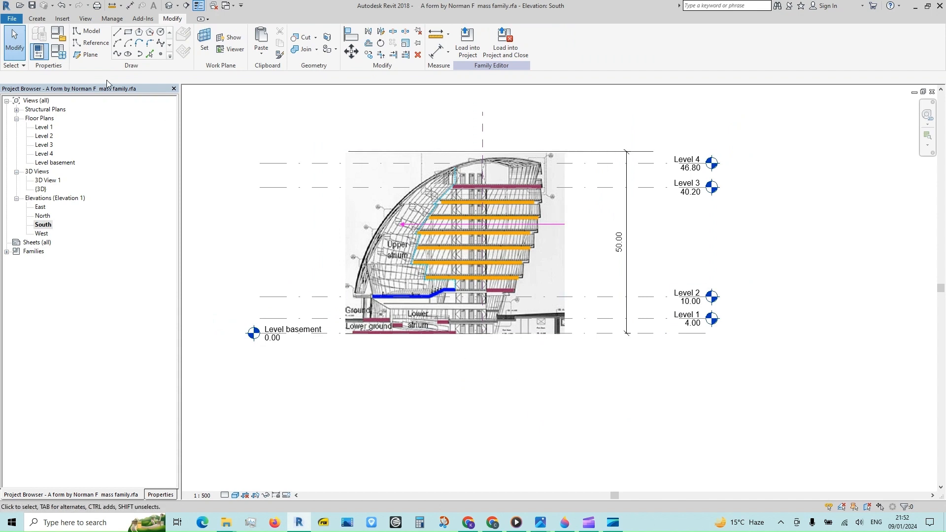
Save the family and draw a vertical reference plane from the basement level to above the roof, about 3 m right of the centre plane
left_click(94, 58)
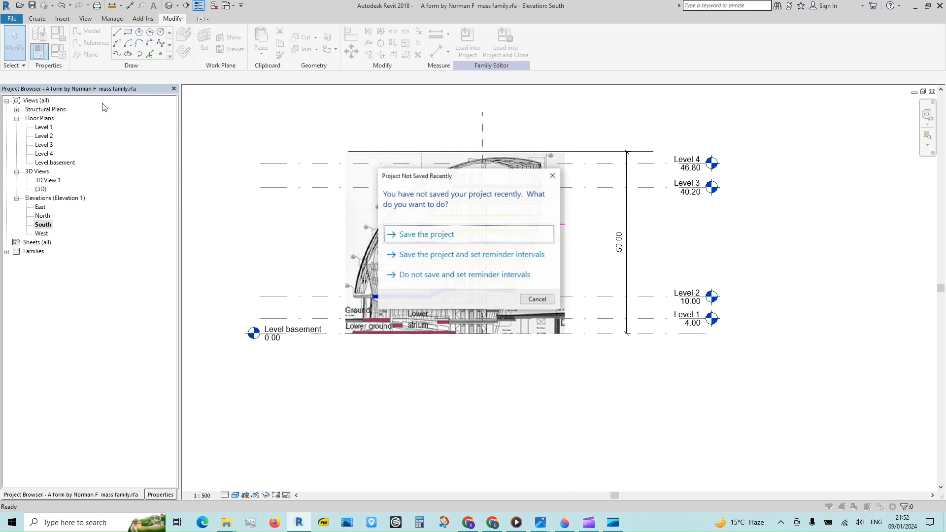
left_click(427, 235)
key("r")
key("p")
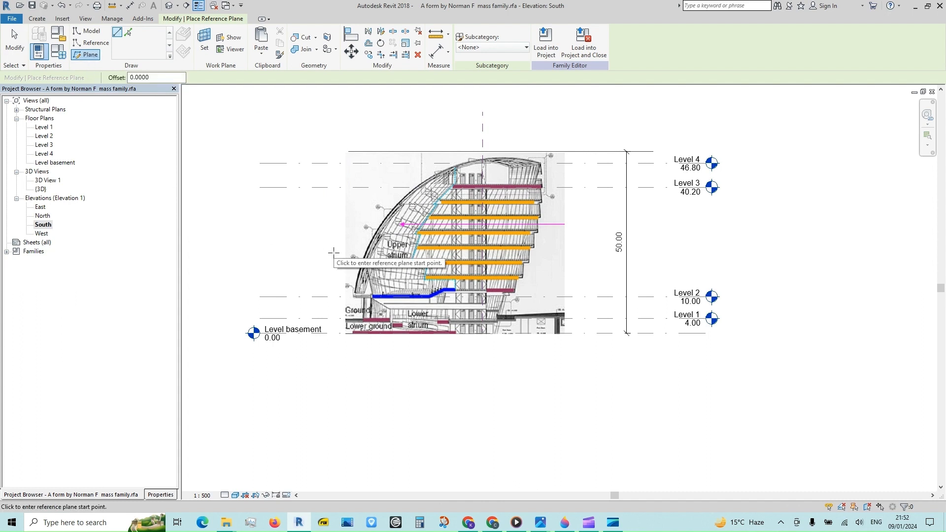
left_click(493, 333)
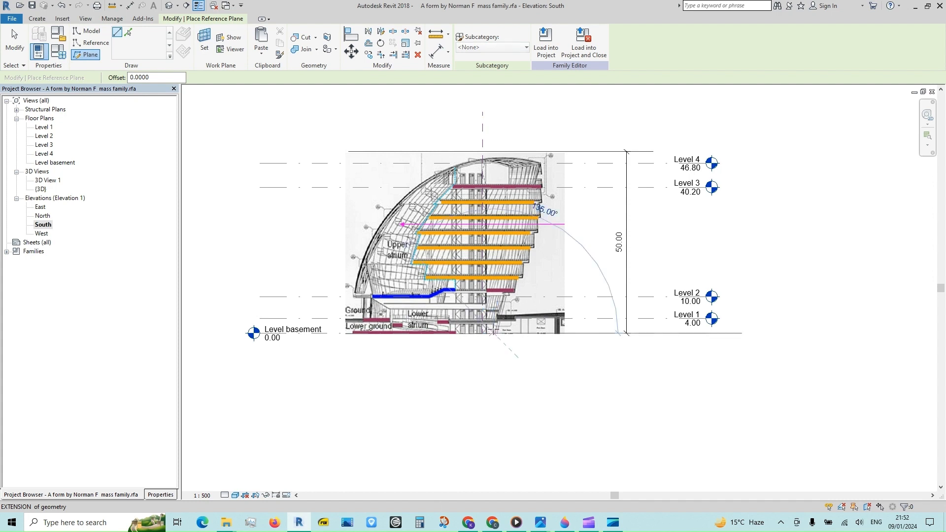
left_click(493, 123)
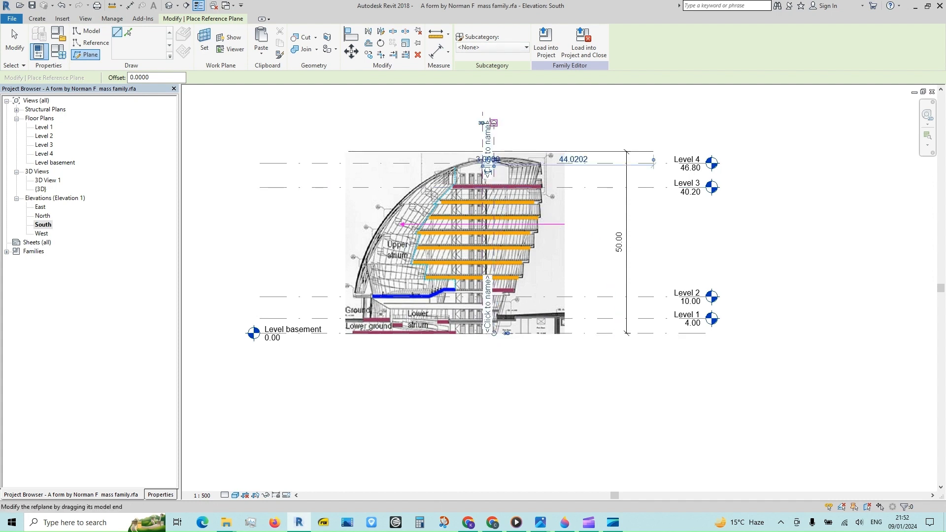
Draw a vertical reference plane from Level 2 at the right facade's lower end to above the roof, about 5 m right of the previous one
left_click(515, 297)
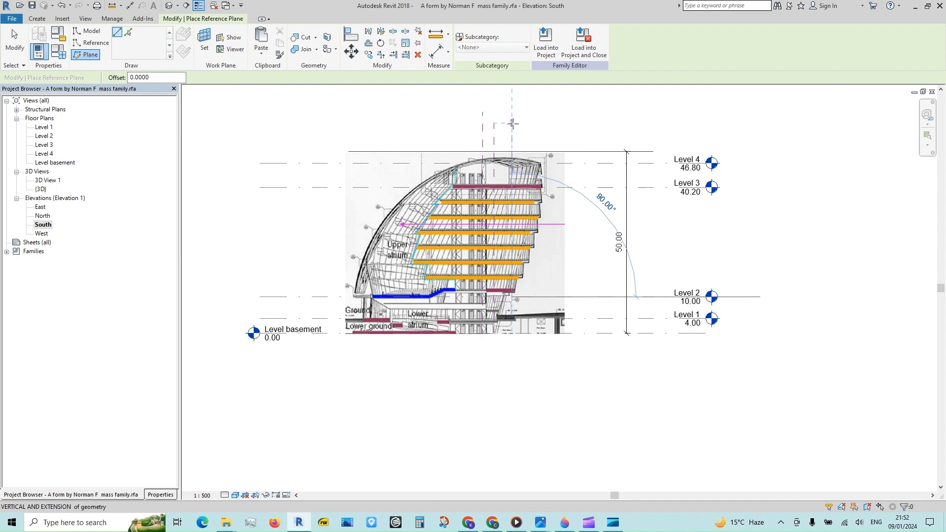
left_click(512, 124)
left_click(23, 48)
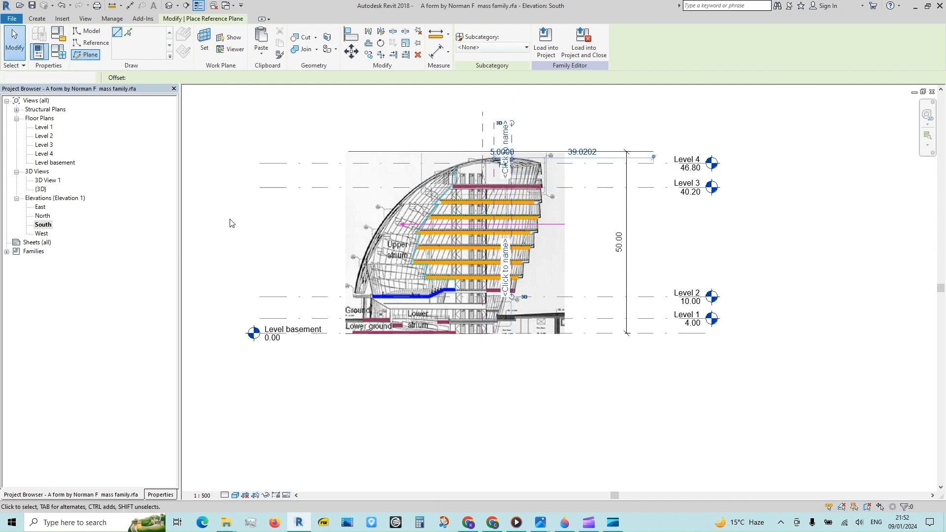
Extend the lower ends of the two new right-hand reference planes to below the basement level
left_click(515, 300)
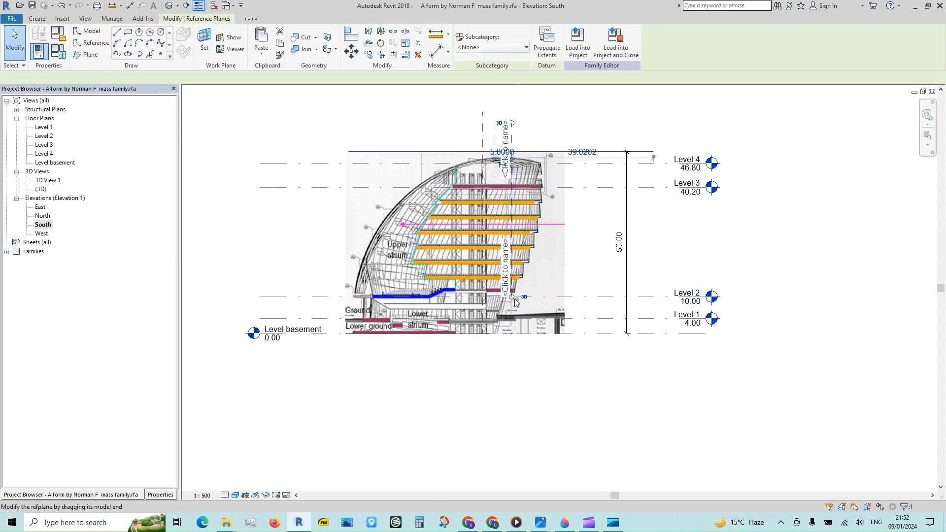
left_click_drag(512, 296, 511, 375)
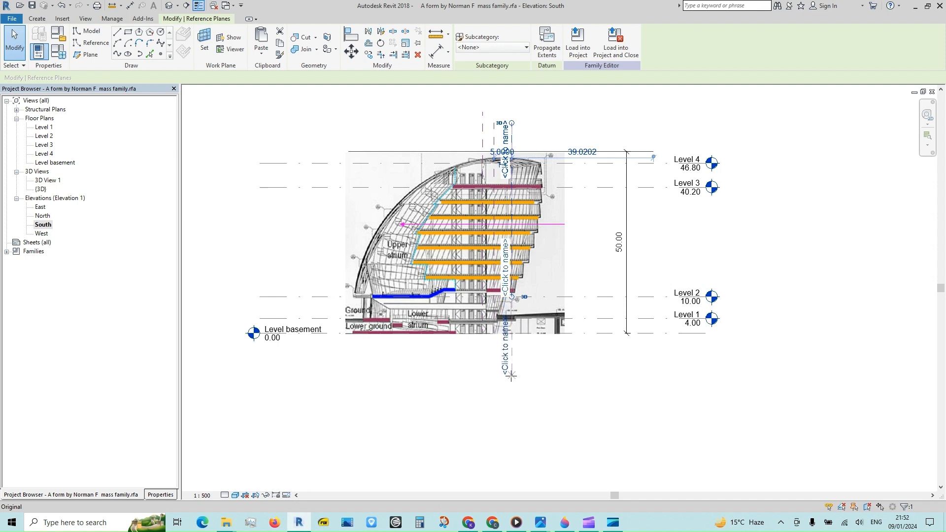
left_click(486, 387)
left_click(495, 335)
left_click_drag(495, 335, 495, 382)
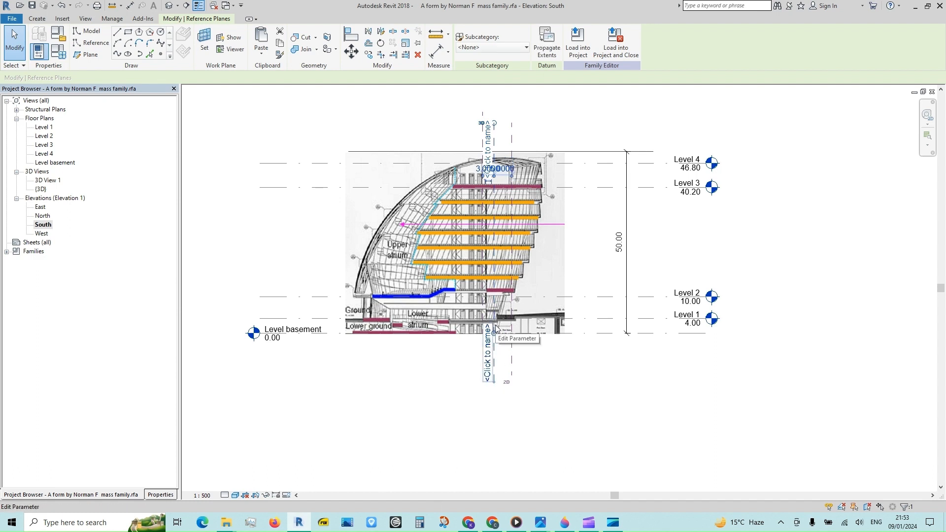
left_click(220, 134)
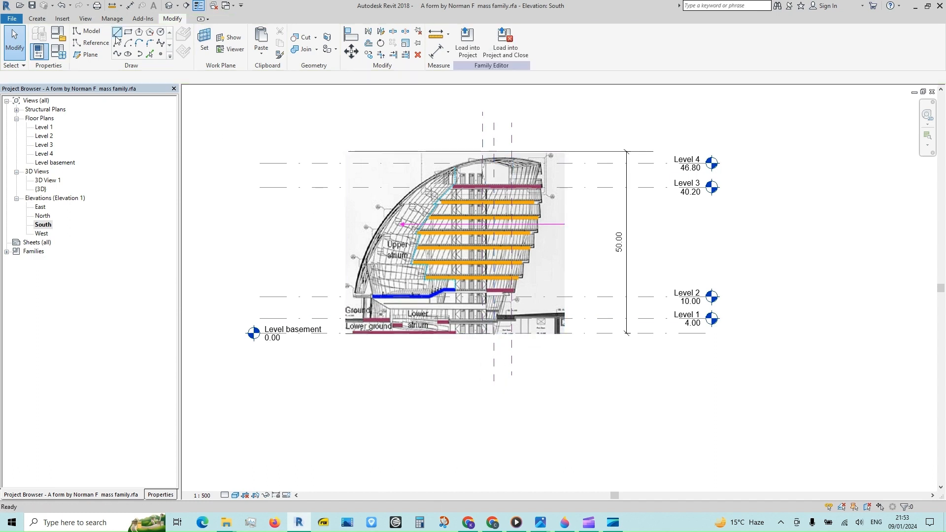
Draw a vertical reference plane through the ground-floor left edge, about 31.1 m left of the centre plane, and extend it below the basement level
left_click(89, 55)
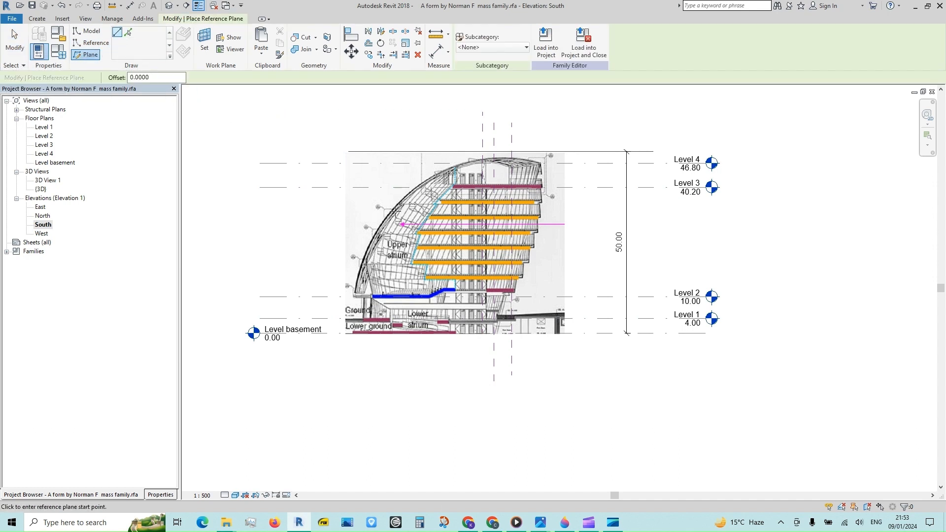
left_click(369, 318)
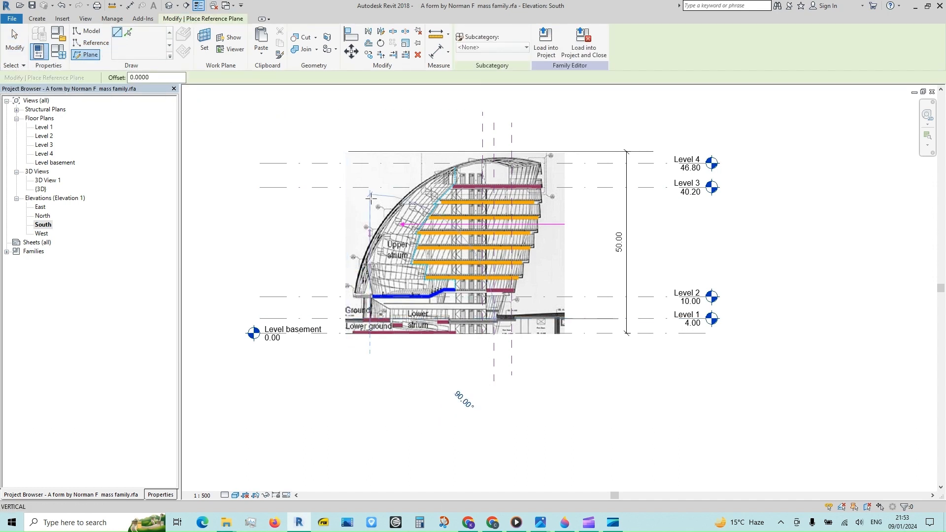
left_click(370, 122)
key("Escape")
key("Escape")
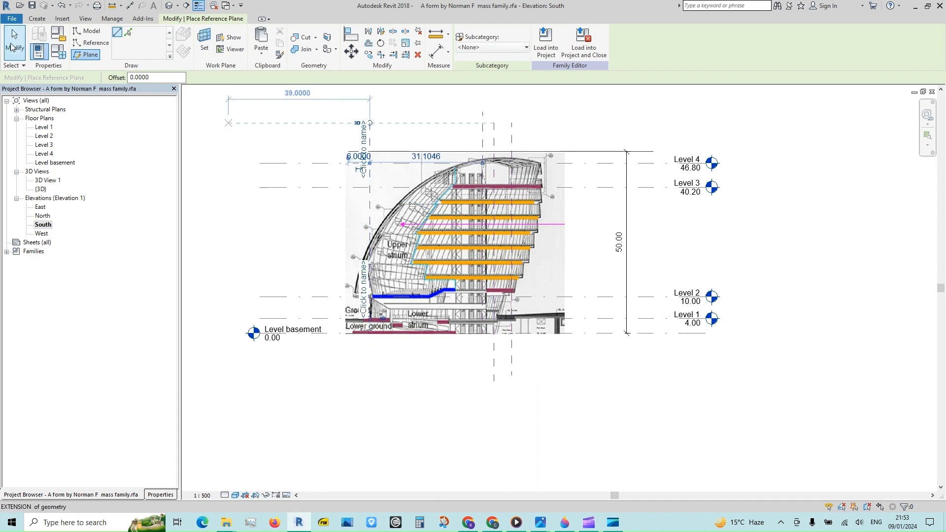
left_click(370, 311)
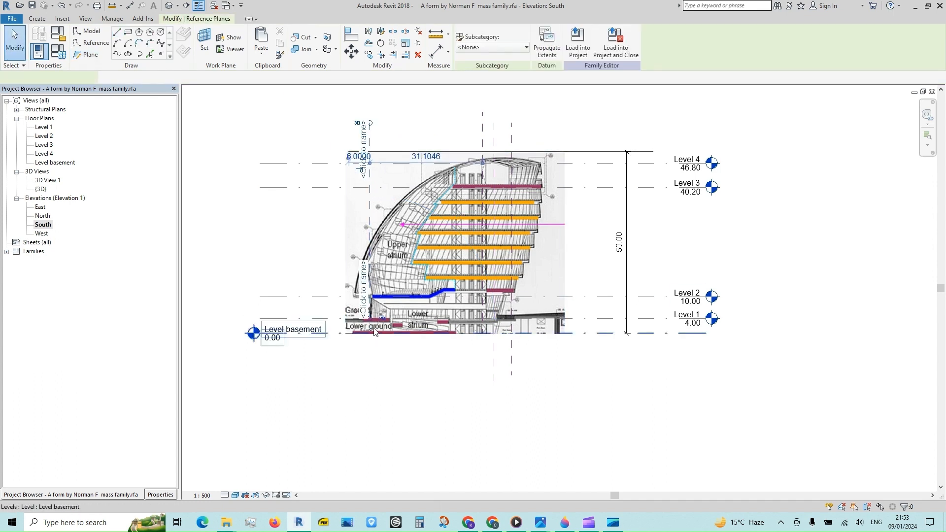
left_click_drag(373, 322, 370, 390)
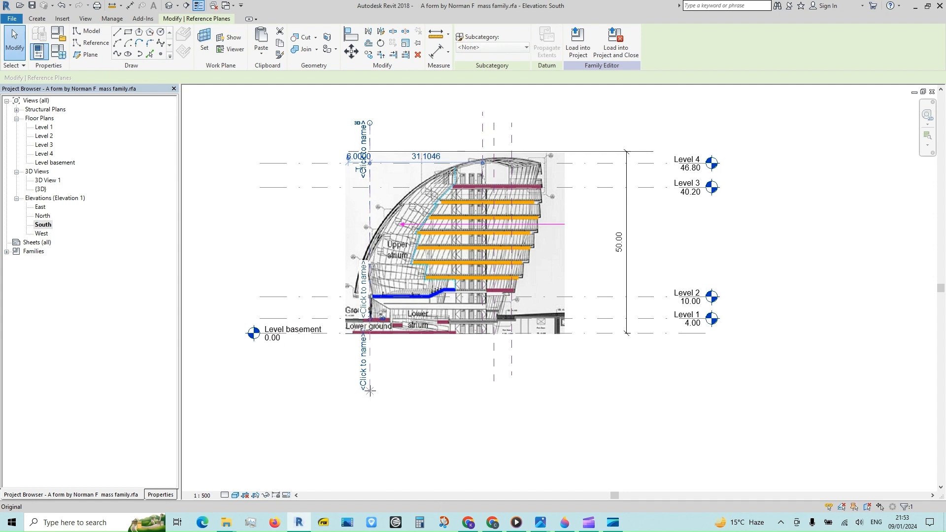
Draw a vertical reference plane at the roof shell's lower left tip, about 4 m outside the previous one, and extend it below the basement level
left_click(91, 54)
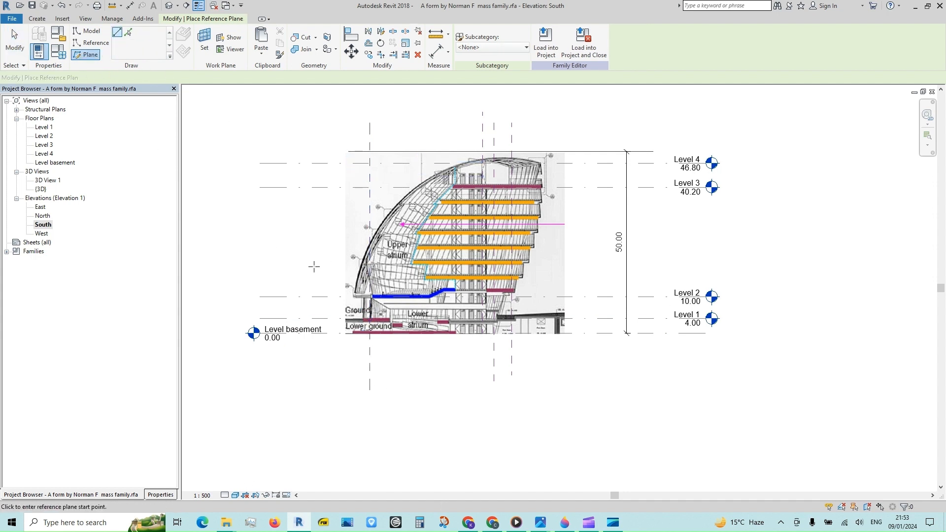
left_click(355, 295)
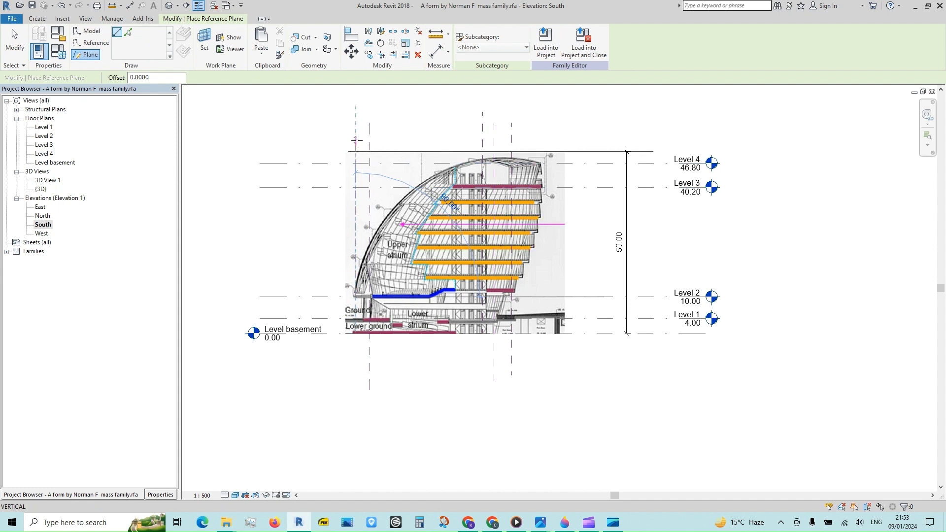
left_click(356, 141)
left_click(20, 43)
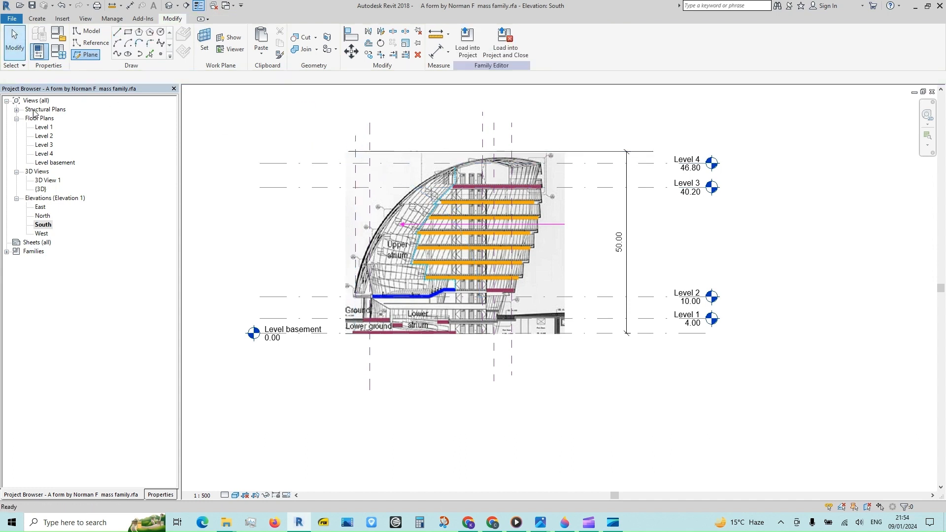
left_click(356, 298)
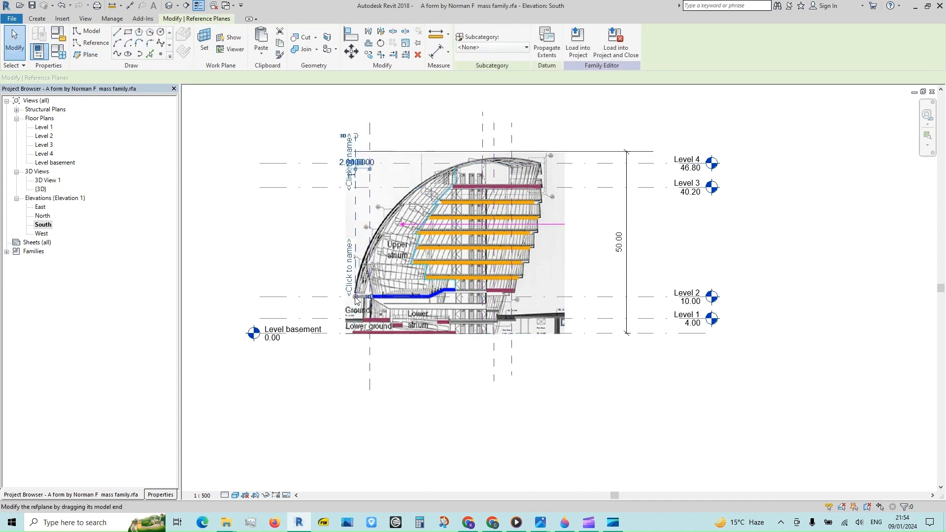
left_click_drag(356, 299, 357, 387)
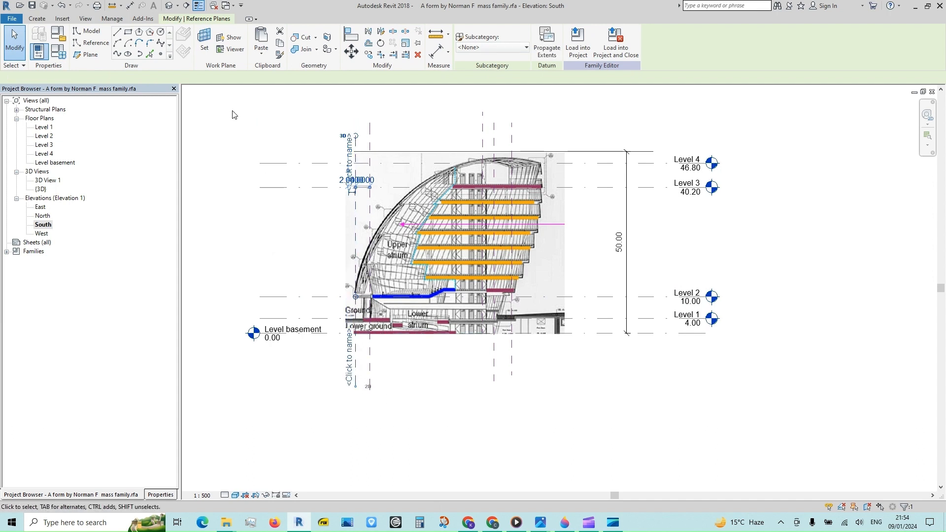
Name the inner right reference plane "1a" and the inner left reference plane "1b"
left_click(436, 53)
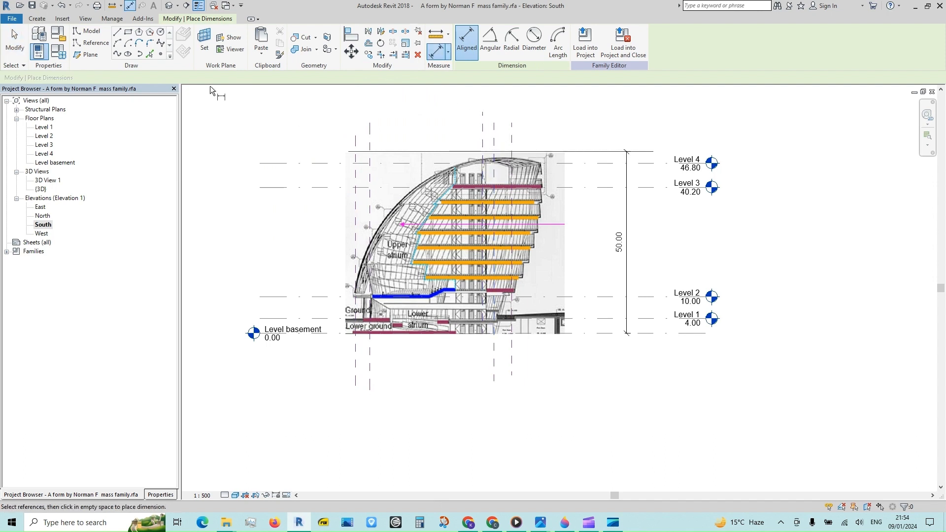
left_click(13, 37)
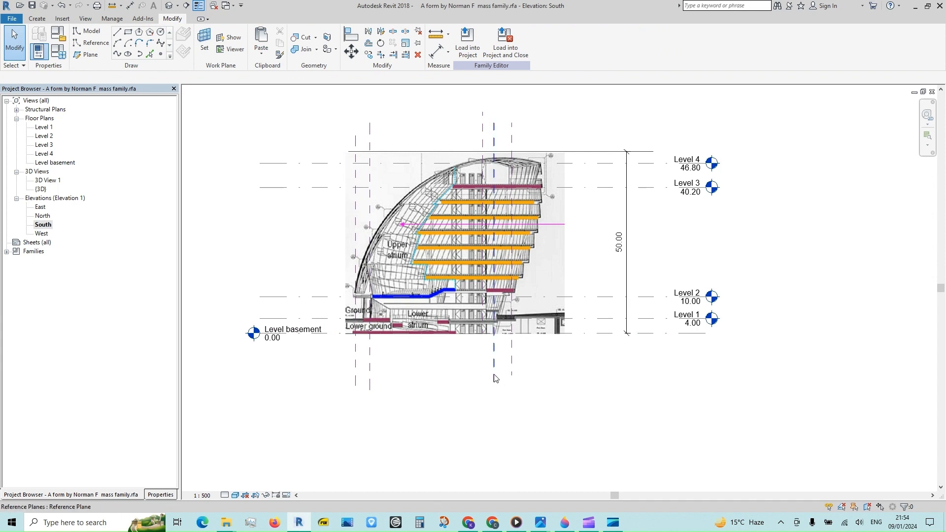
left_click(508, 394)
left_click(488, 386)
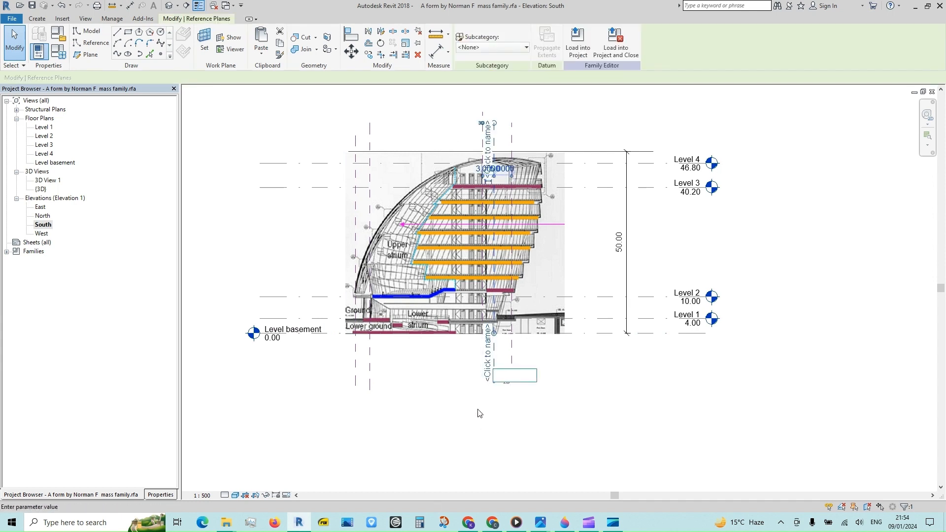
type("1a")
key("Return")
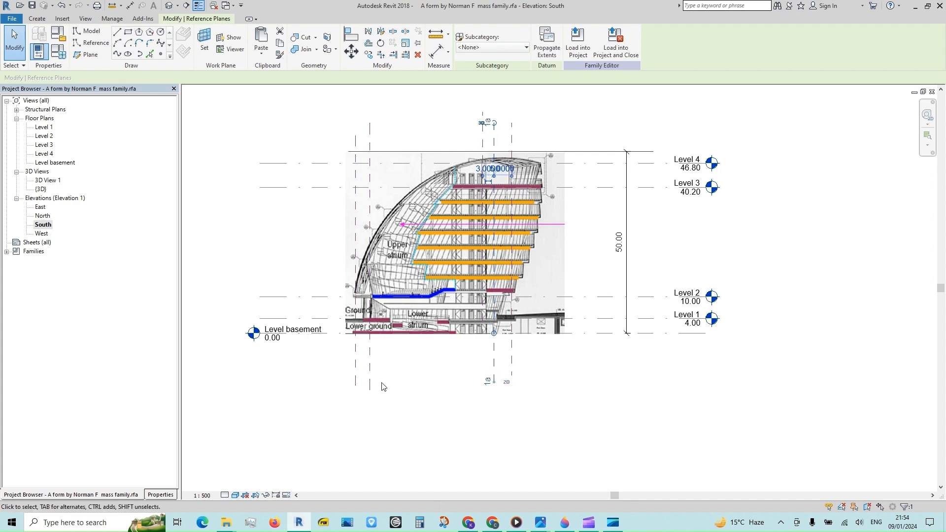
left_click(373, 390)
left_click(370, 387)
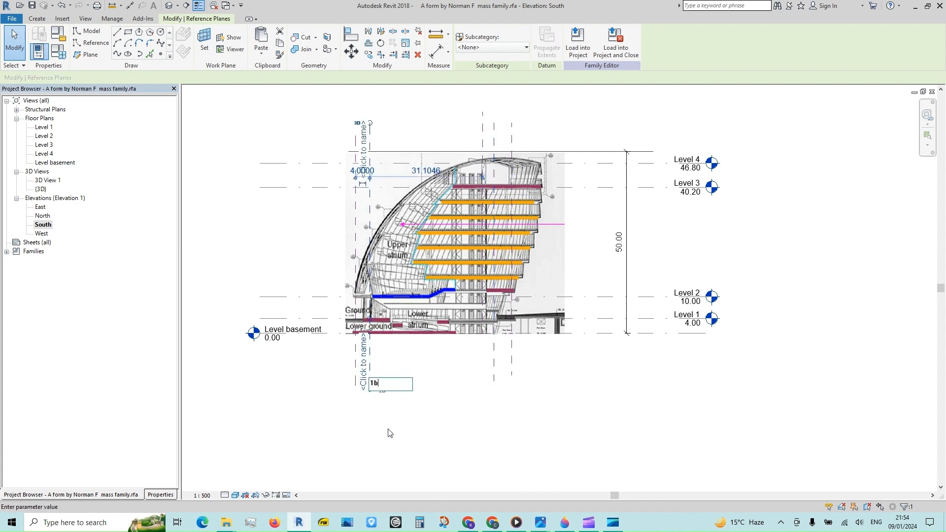
type("1b")
key("Return")
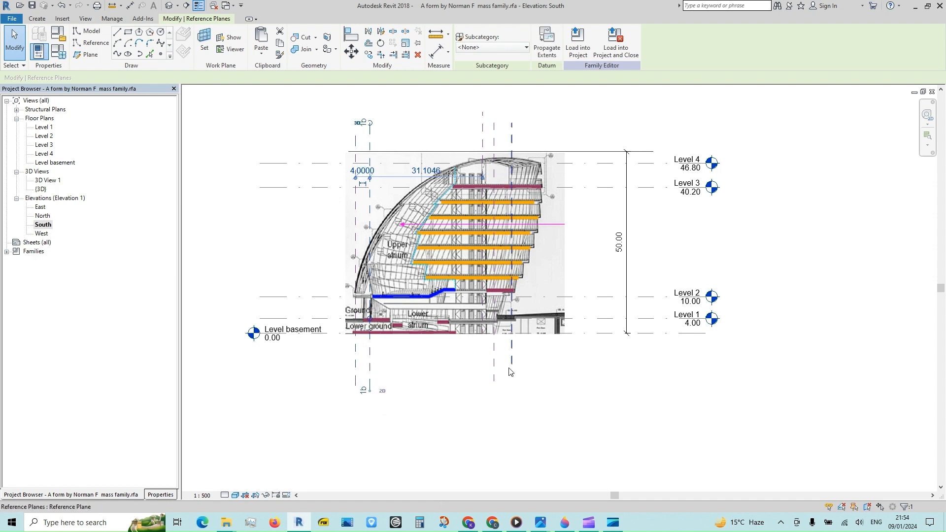
Name the outer right reference plane "2a" and the outer left reference plane "2b"
left_click(512, 367)
left_click(506, 368)
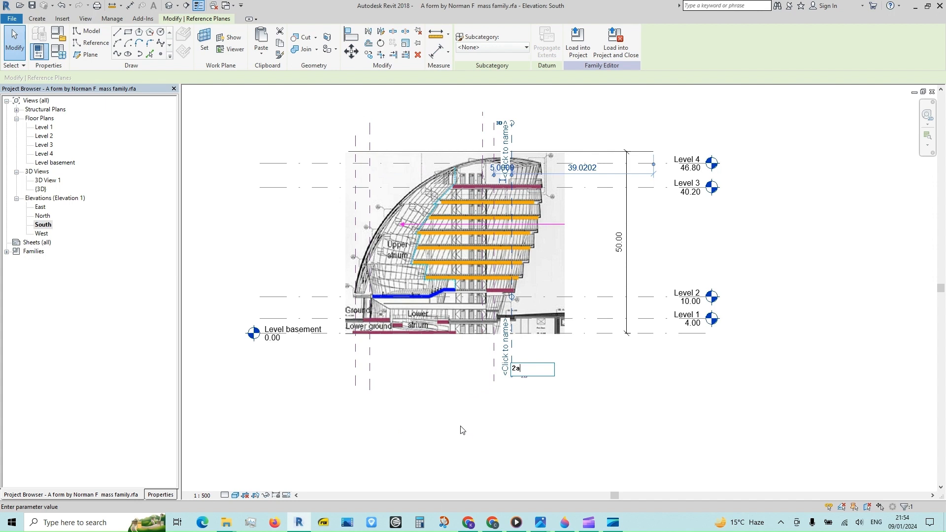
left_click(436, 380)
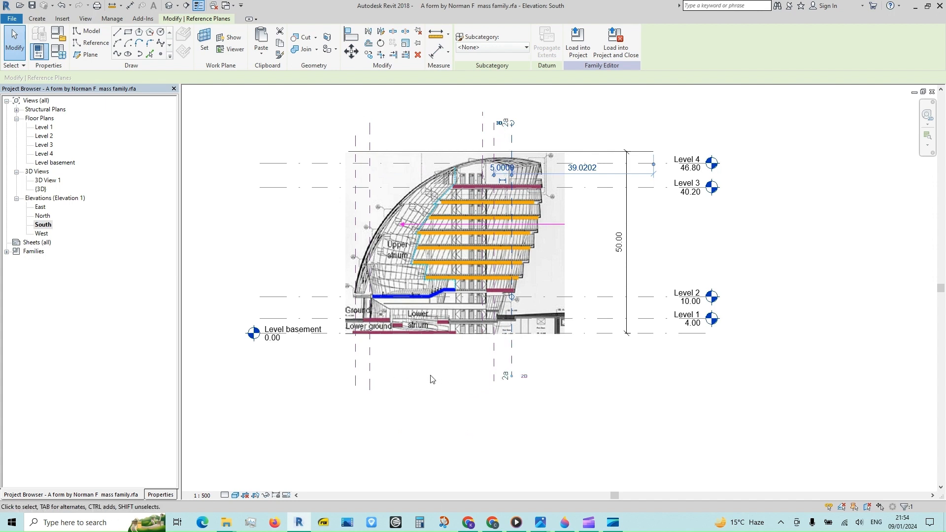
left_click(356, 367)
left_click(348, 377)
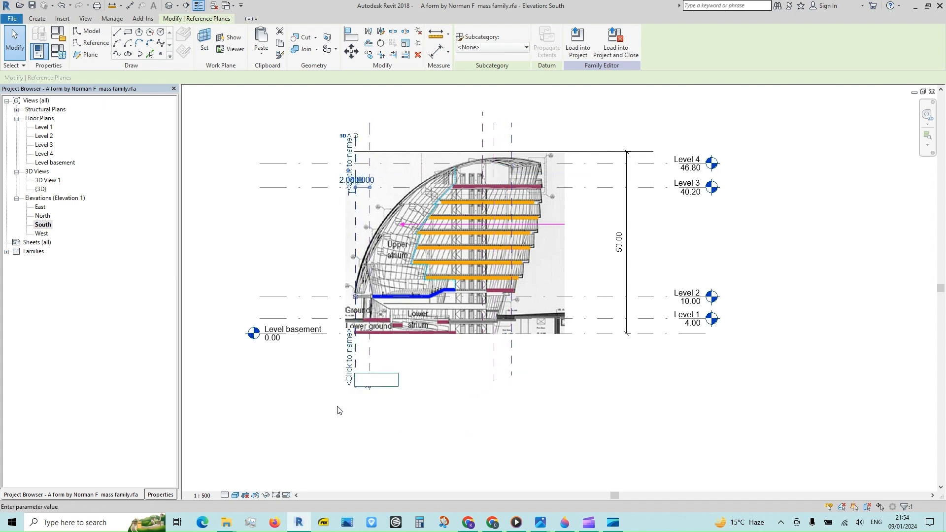
left_click(291, 392)
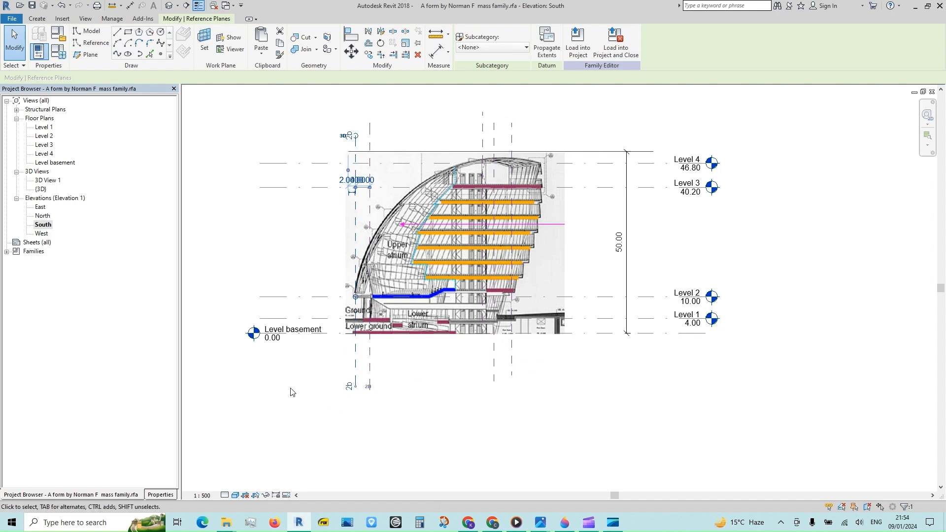
Place an aligned dimension between reference planes 1a and 1b above the roof
left_click(435, 55)
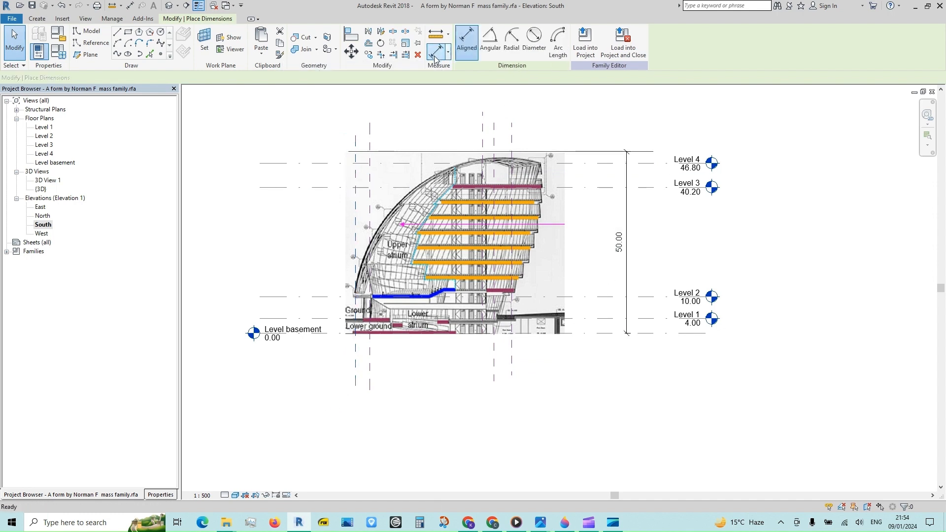
left_click(494, 137)
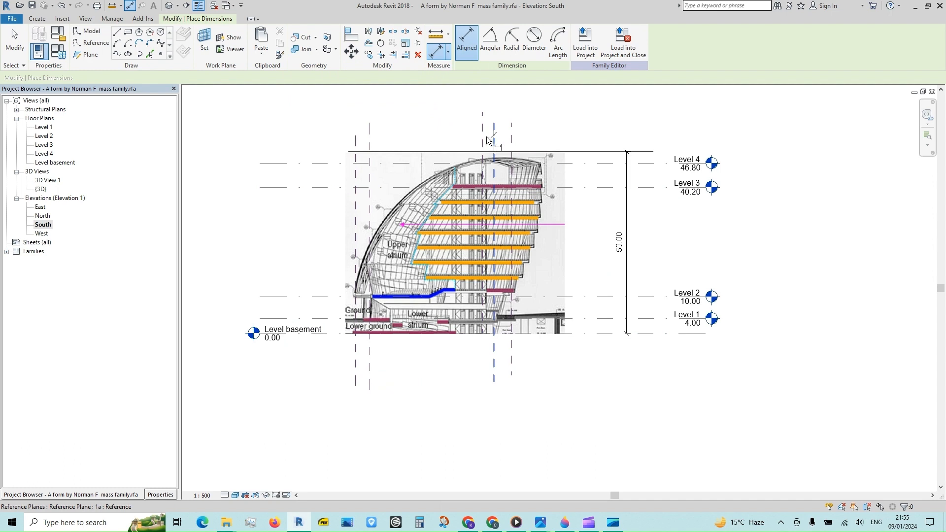
left_click(372, 138)
left_click(325, 125)
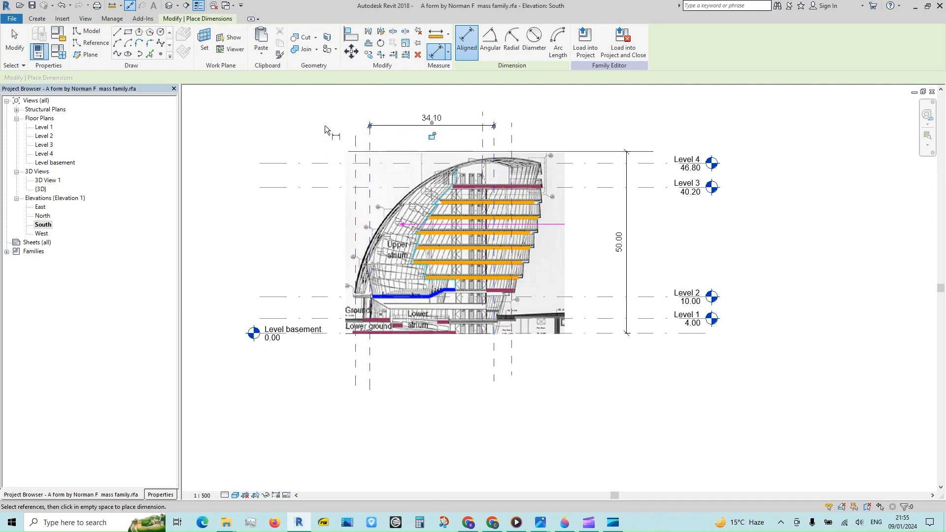
left_click(14, 43)
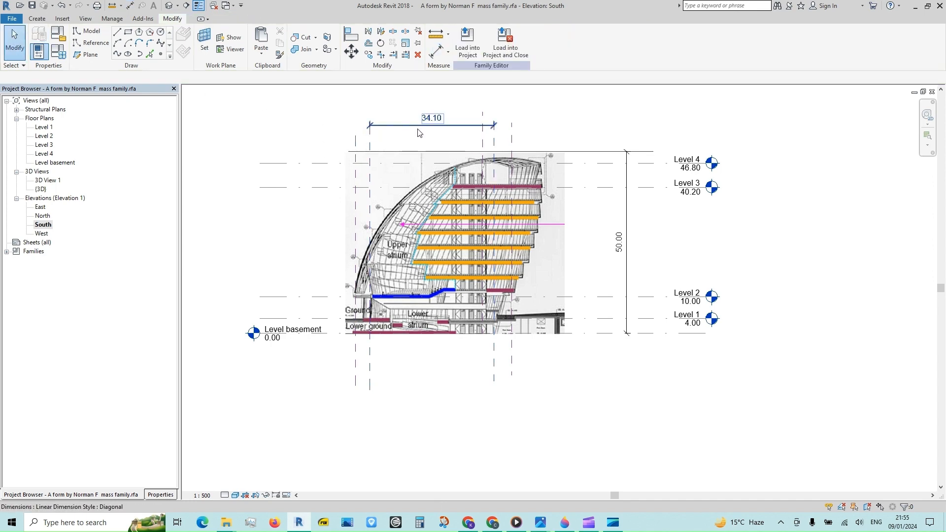
Label the dimension between reference planes 1a and 1b with a new family type parameter named "dia1"
left_click(561, 41)
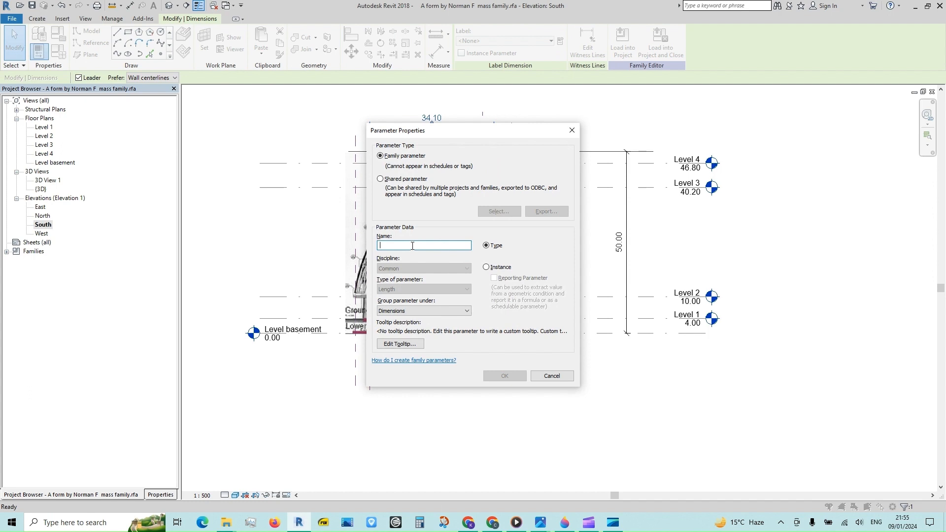
type("dia1")
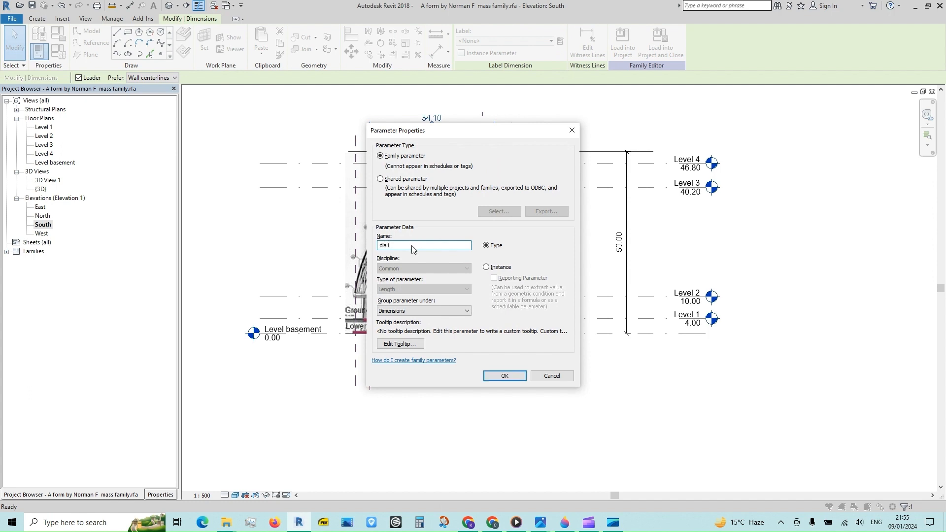
left_click(503, 376)
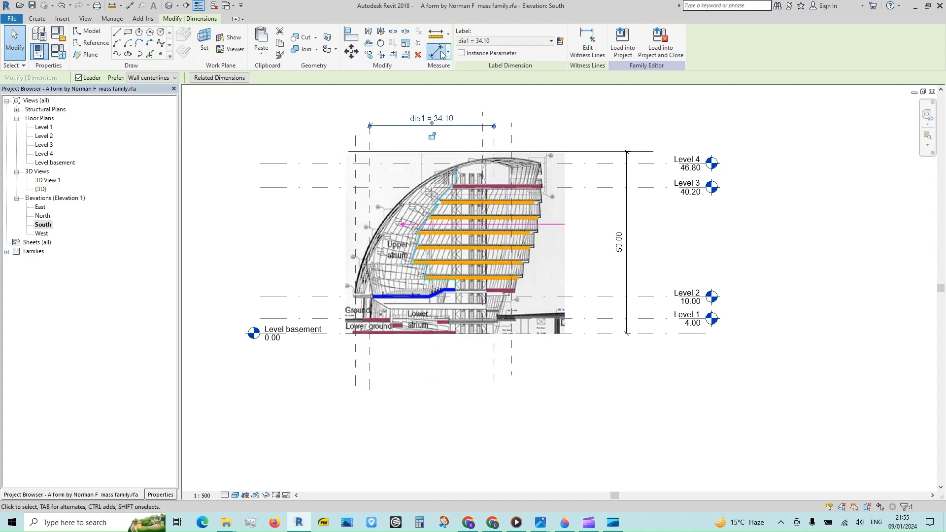
Place an aligned dimension between reference planes 2a and 2b, above the dia1 dimension
key("d")
key("i")
left_click(511, 362)
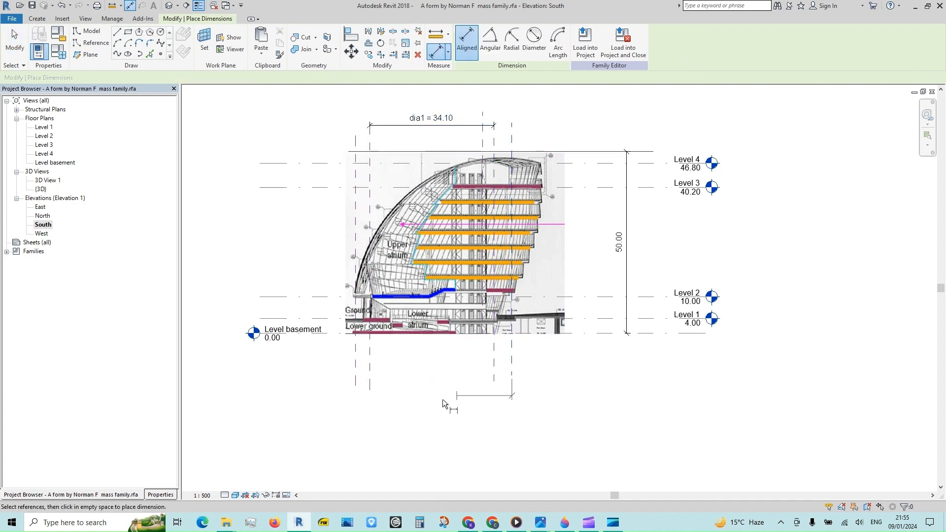
left_click(356, 377)
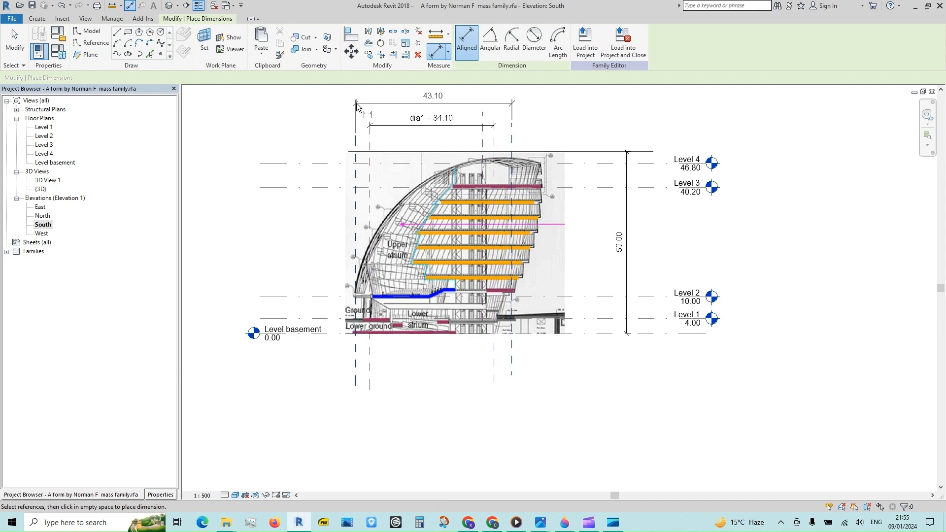
left_click(424, 103)
left_click(14, 43)
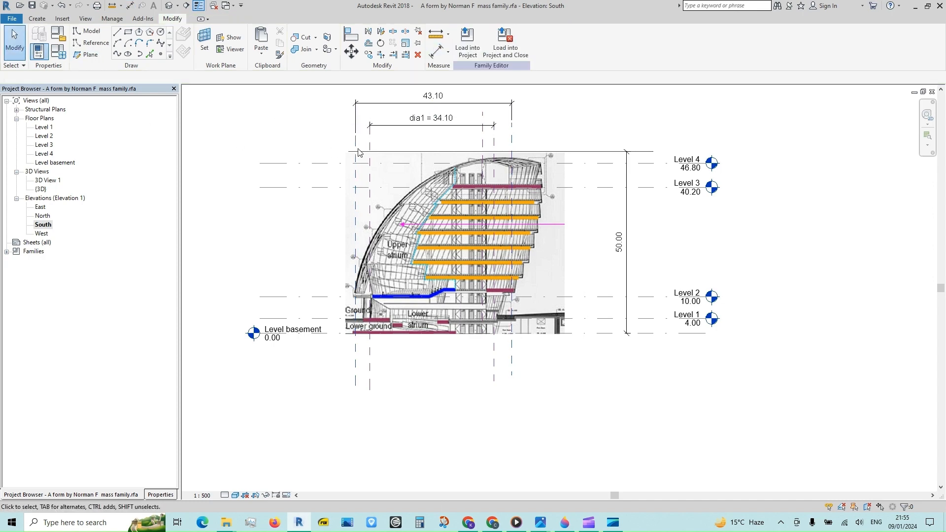
Label the dimension between reference planes 2a and 2b with a new family type parameter named "dia2"
left_click(403, 110)
left_click(560, 41)
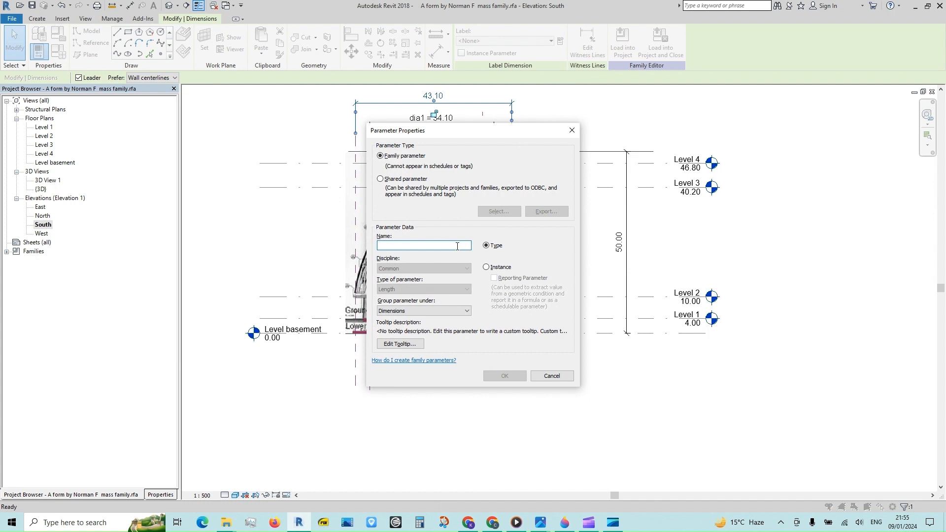
type("dia2")
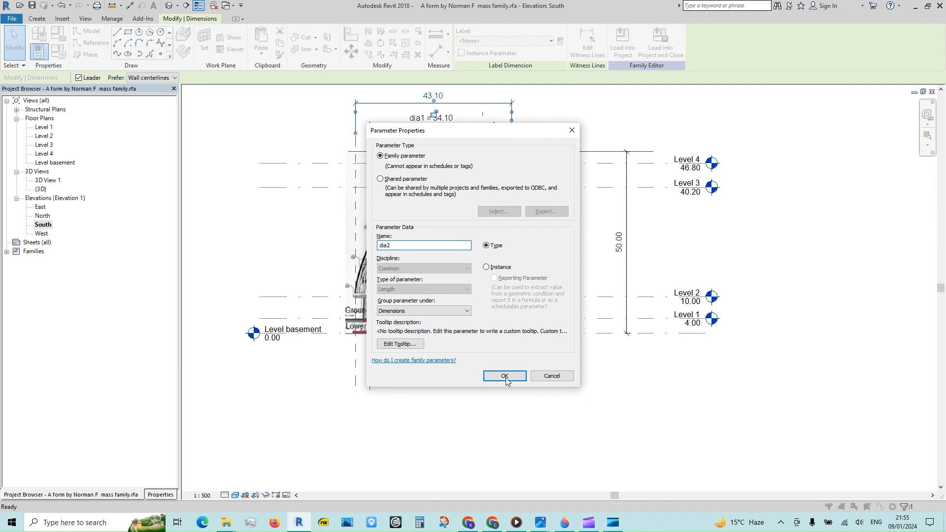
left_click(505, 376)
left_click(466, 408)
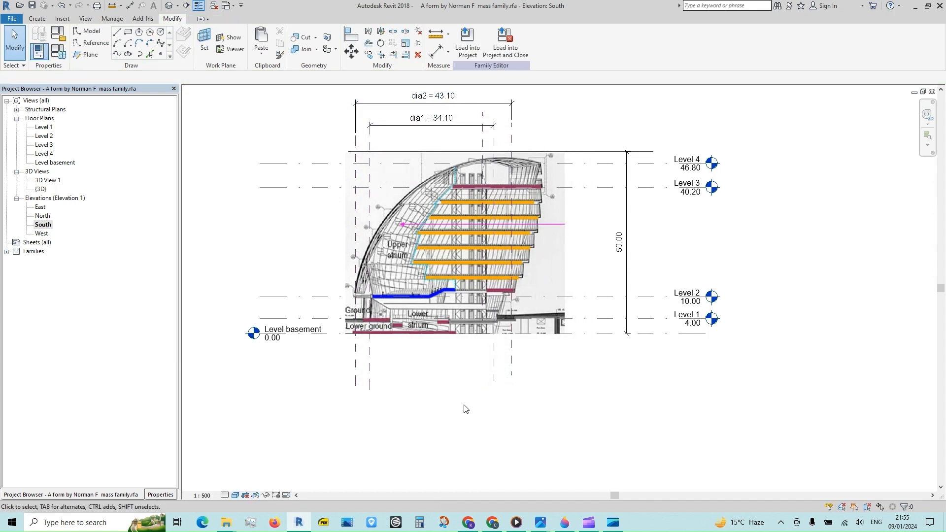
Open the Level 1 floor plan and draw a model-line circle of about 16 m radius above the horizontal reference plane
double_click(46, 128)
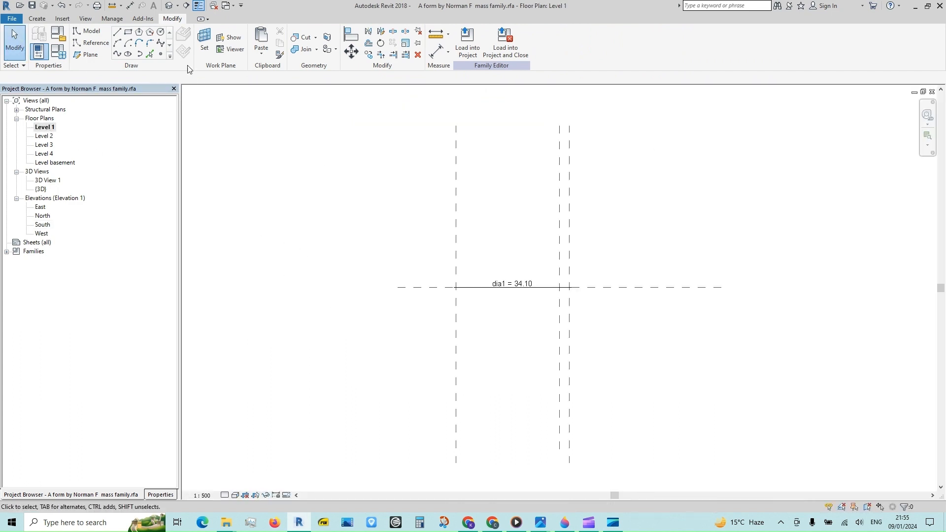
left_click(160, 31)
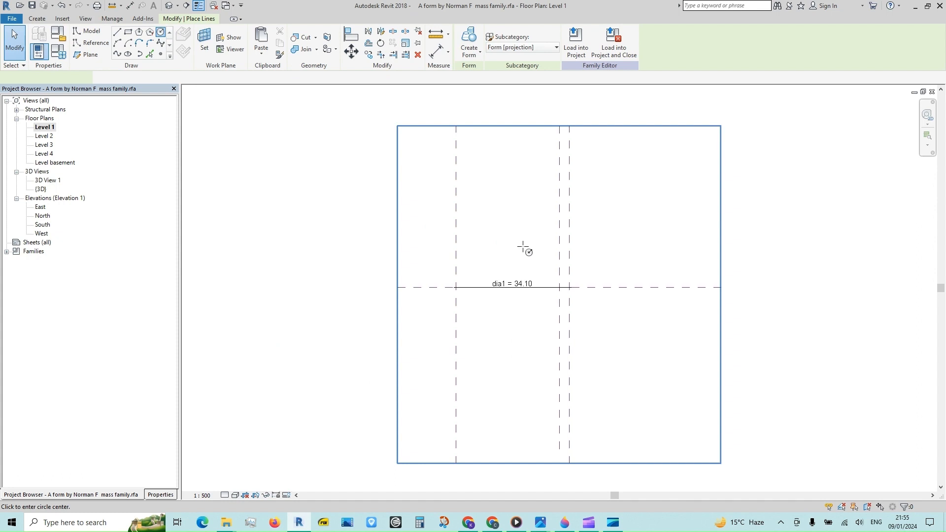
left_click(501, 209)
left_click(560, 194)
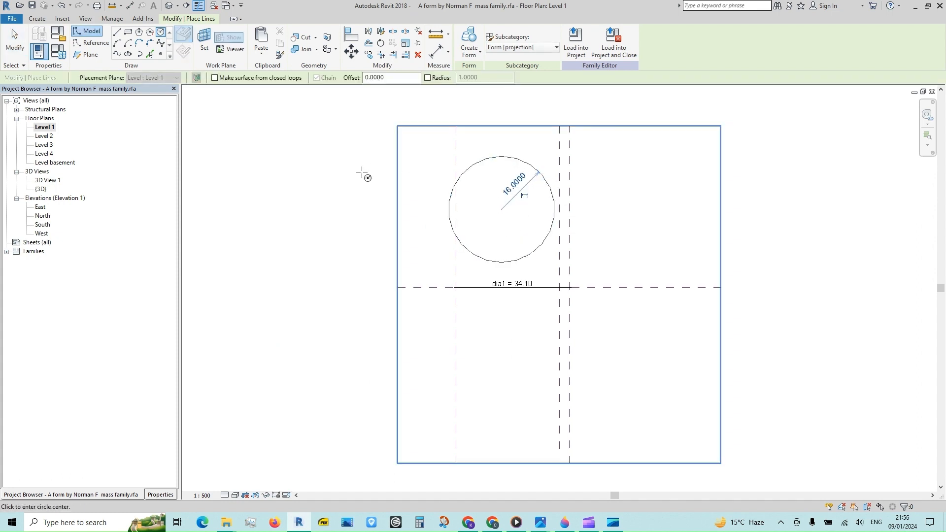
left_click(15, 41)
Make the Level 1 circle's temporary radius dimension permanent and label it with a new parameter named "r1"
left_click(516, 160)
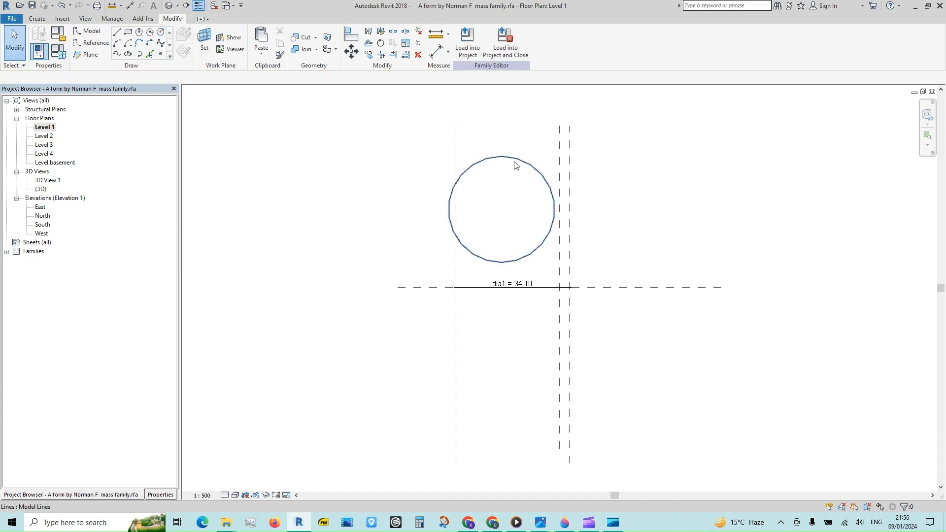
left_click(525, 196)
left_click(513, 200)
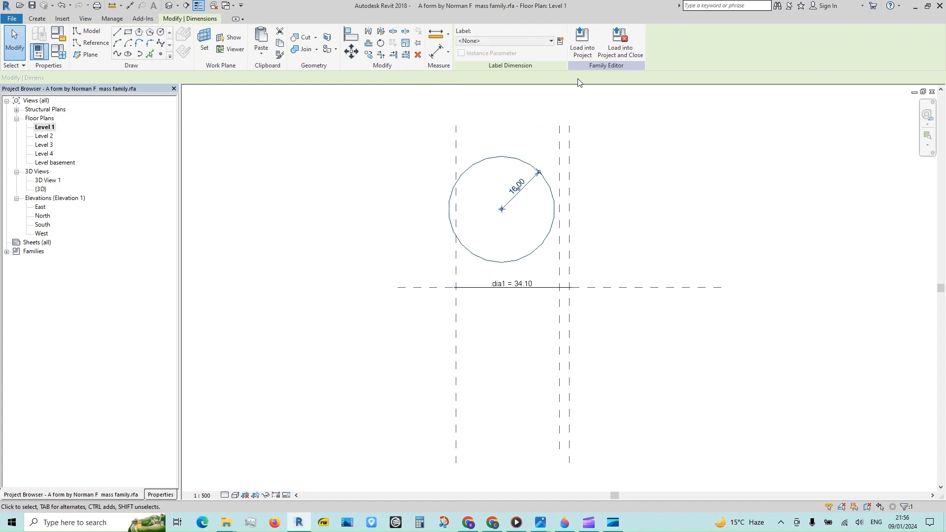
left_click(560, 42)
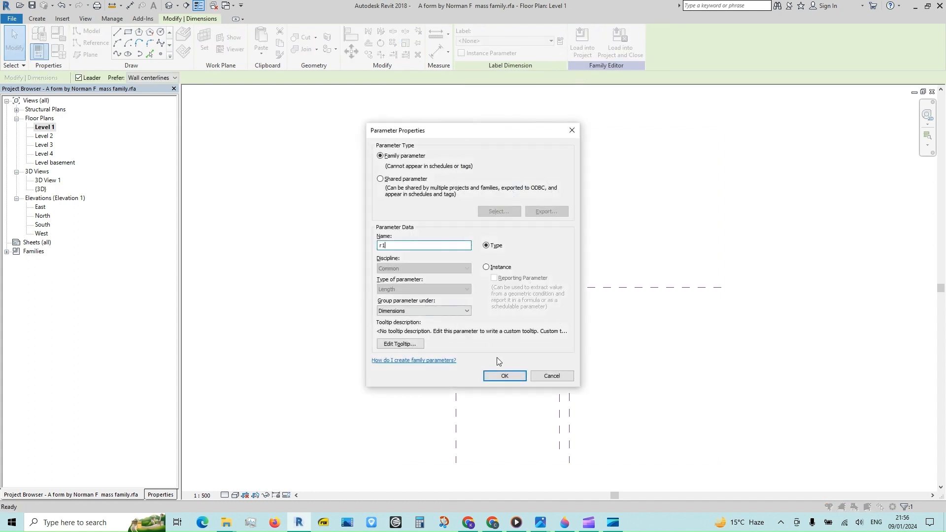
left_click(506, 376)
Set the formula of r1 to dia1/2 and move the circle sideways so it fits between reference planes 1b and 1a
left_click(56, 52)
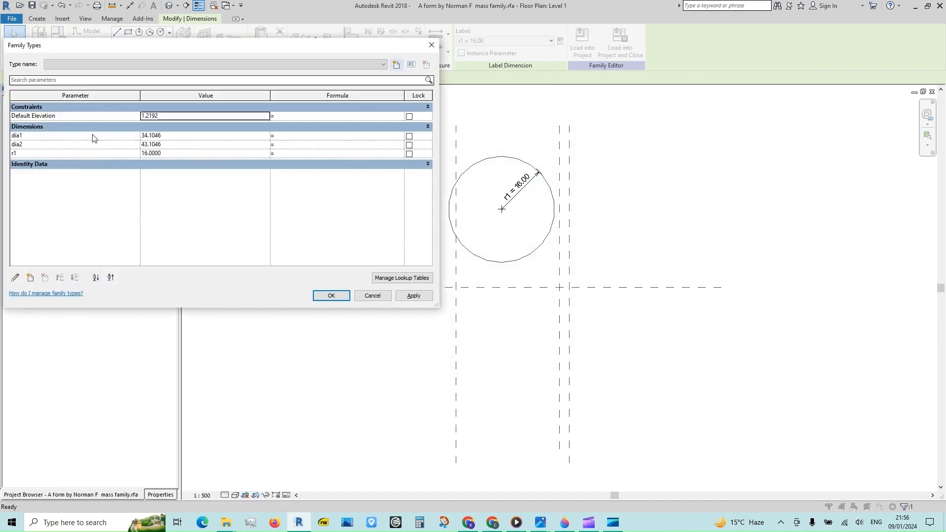
left_click(289, 154)
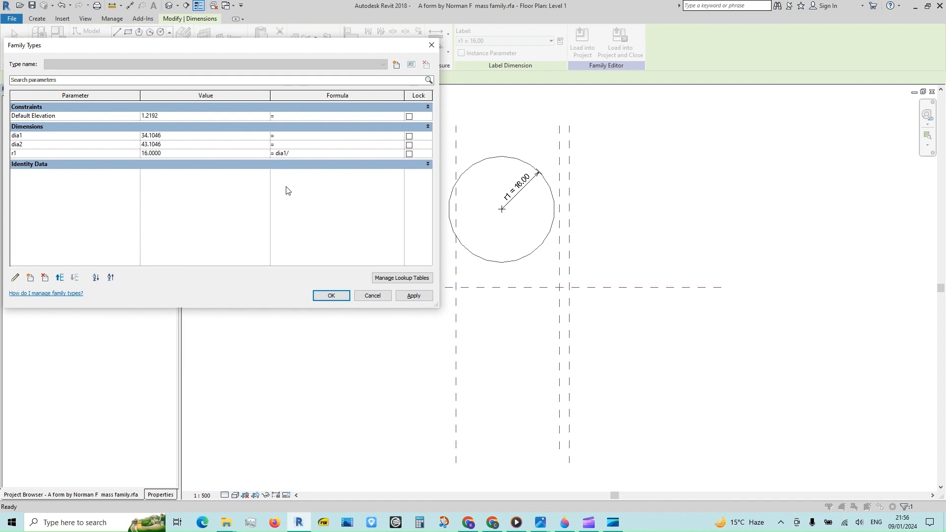
left_click(330, 294)
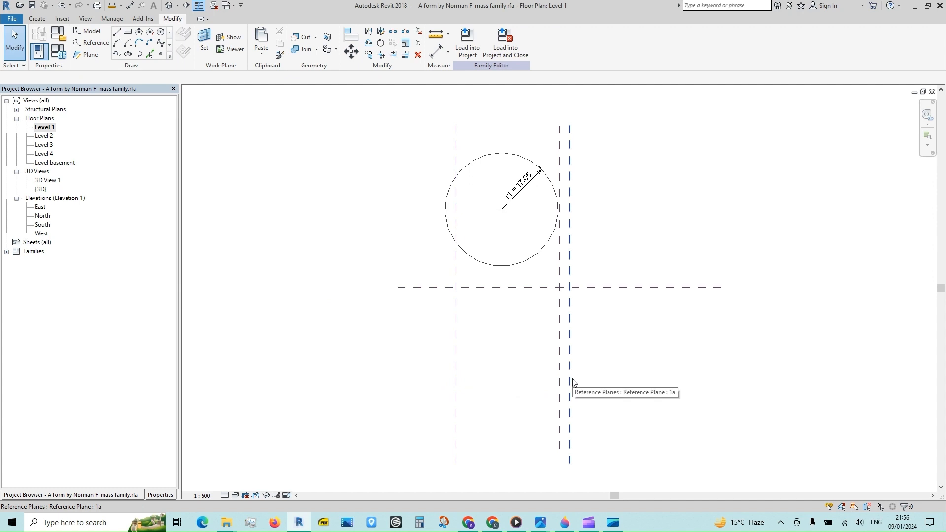
left_click(505, 267)
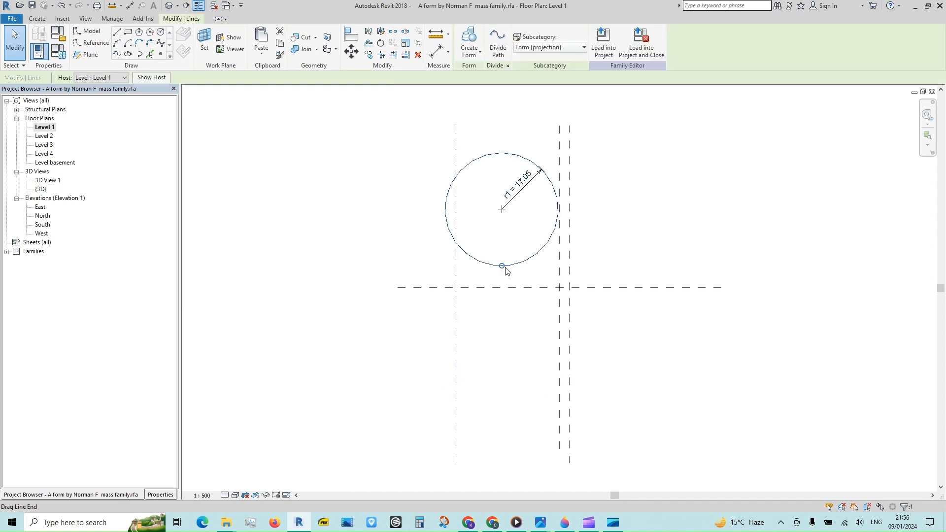
left_click_drag(505, 268, 514, 267)
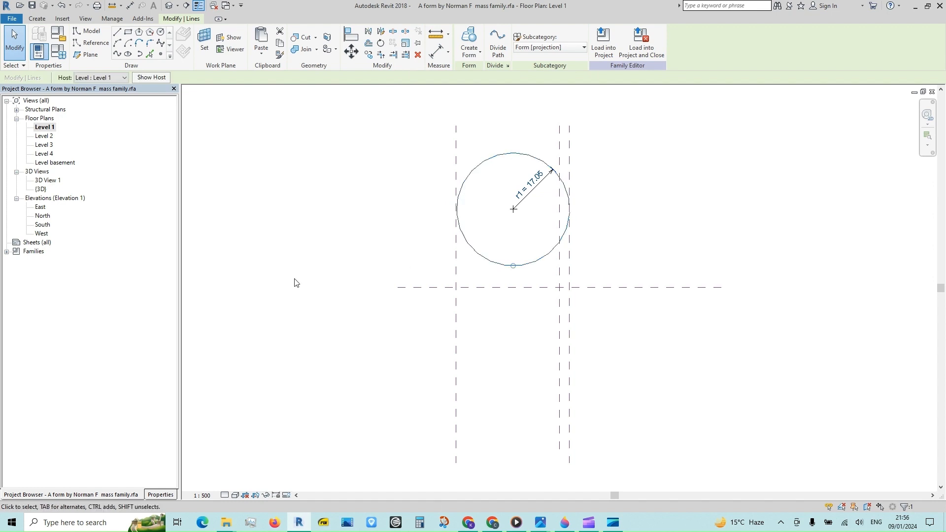
Turn on the circle's center mark and convert the circle to a reference line
left_click(163, 494)
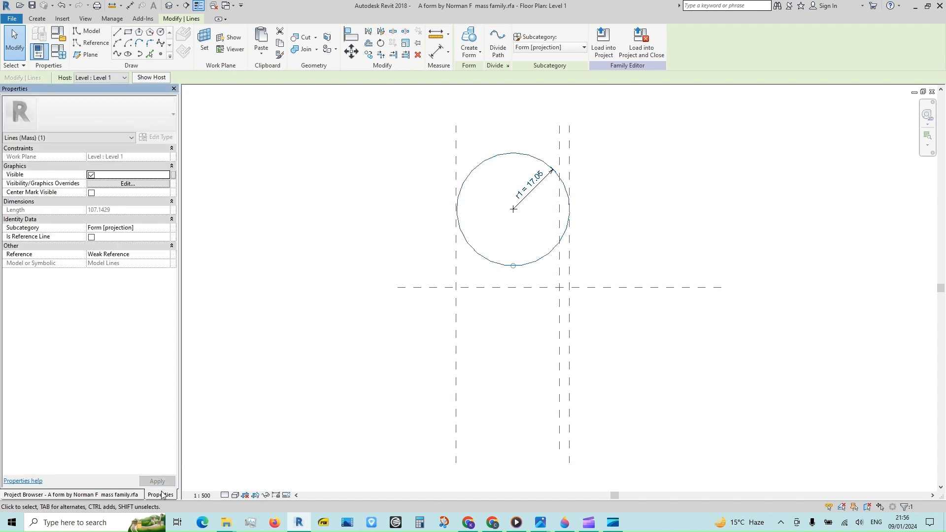
left_click(92, 193)
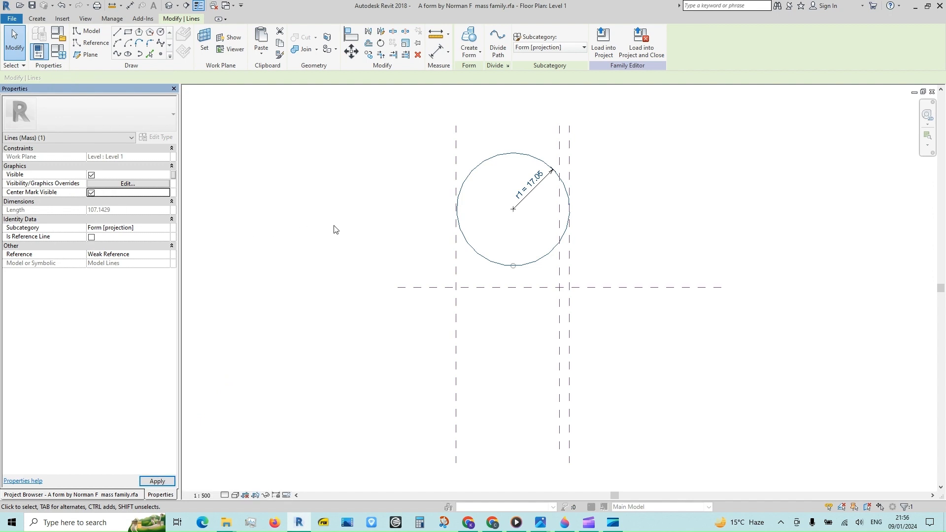
left_click(91, 237)
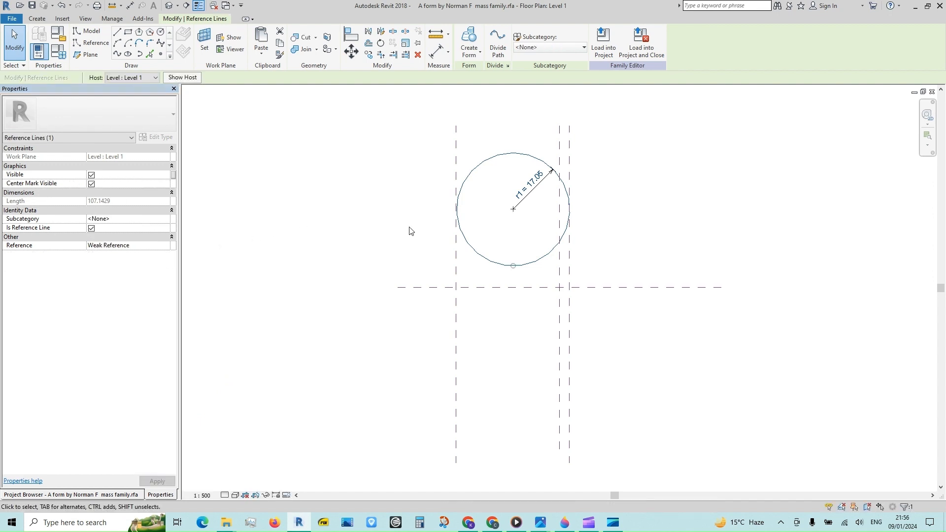
Align the circle's center to the horizontal reference plane
left_click(351, 33)
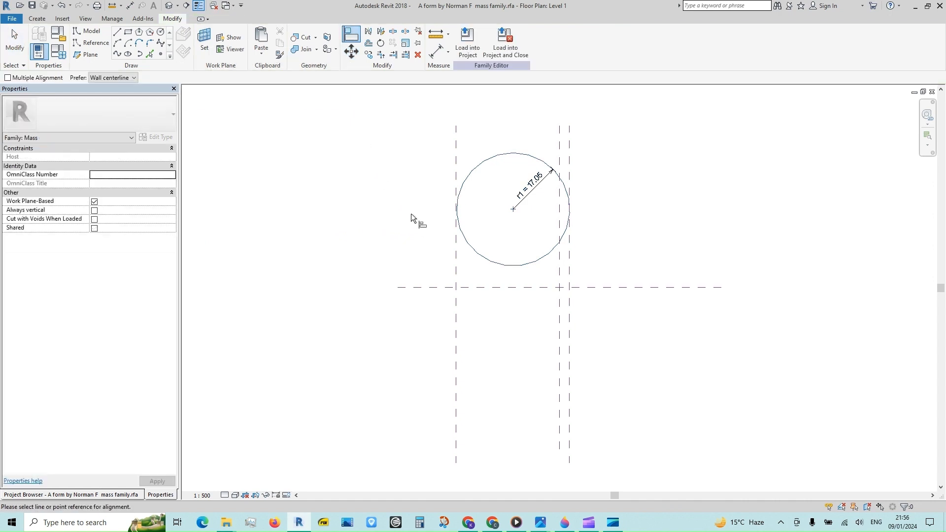
left_click(462, 288)
left_click(513, 210)
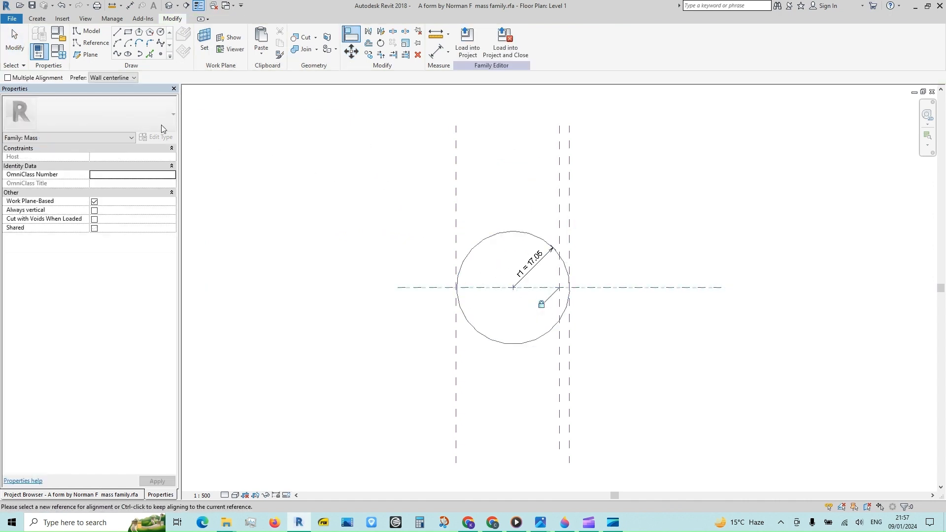
left_click(16, 47)
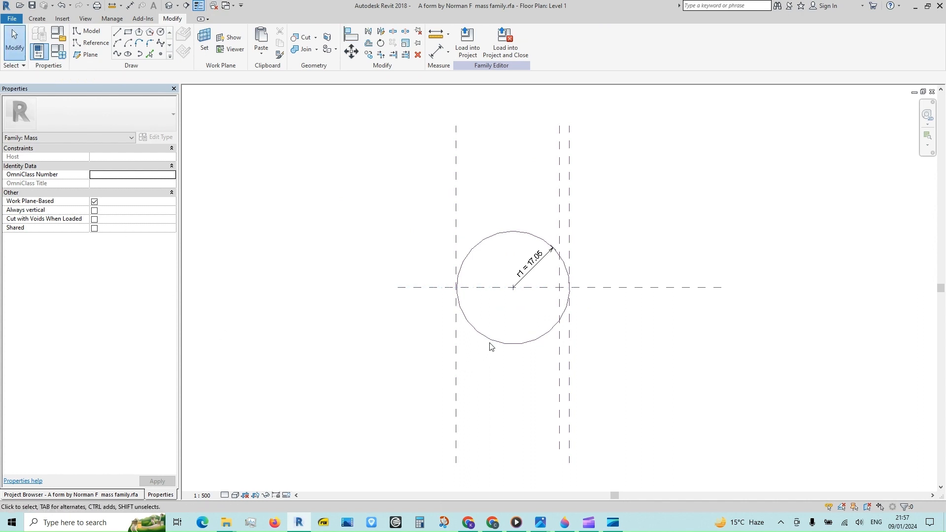
Copy the Level 1 reference circle and paste it aligned to Level basement
left_click(481, 332)
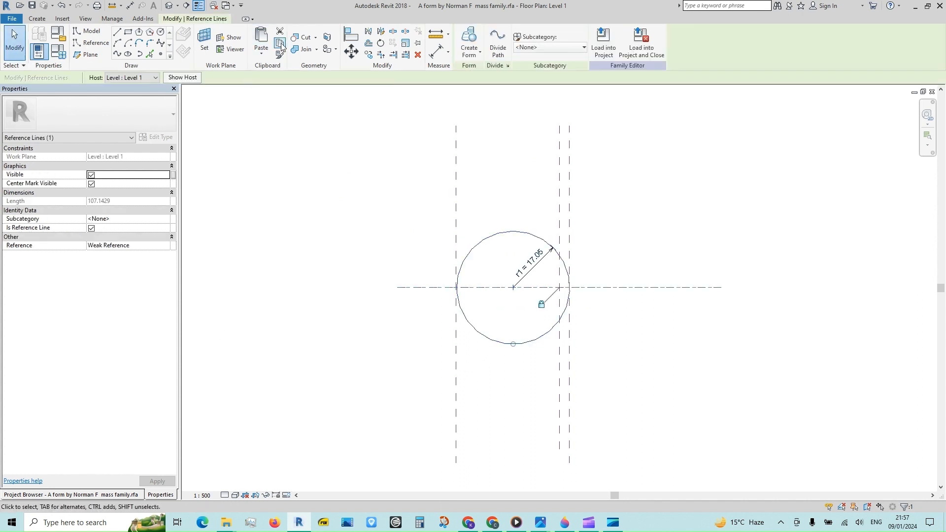
left_click(261, 48)
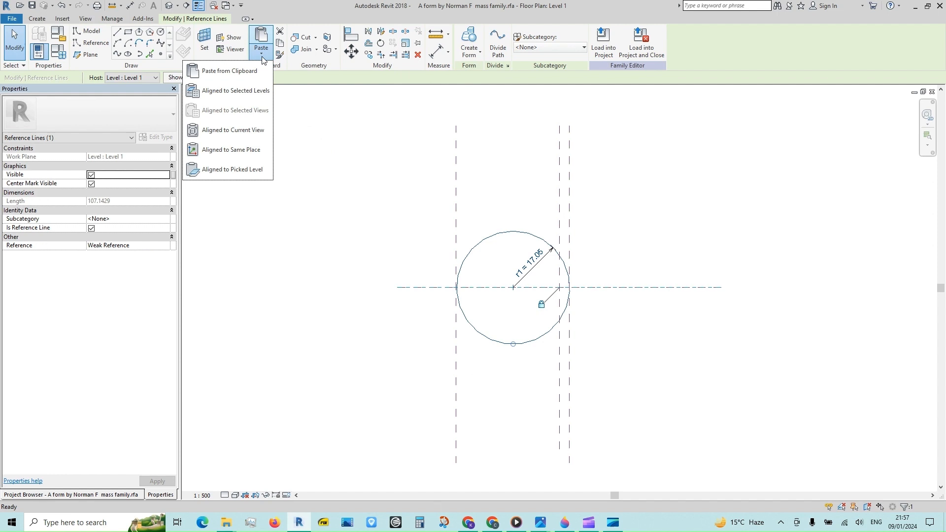
left_click(255, 92)
left_click(444, 222)
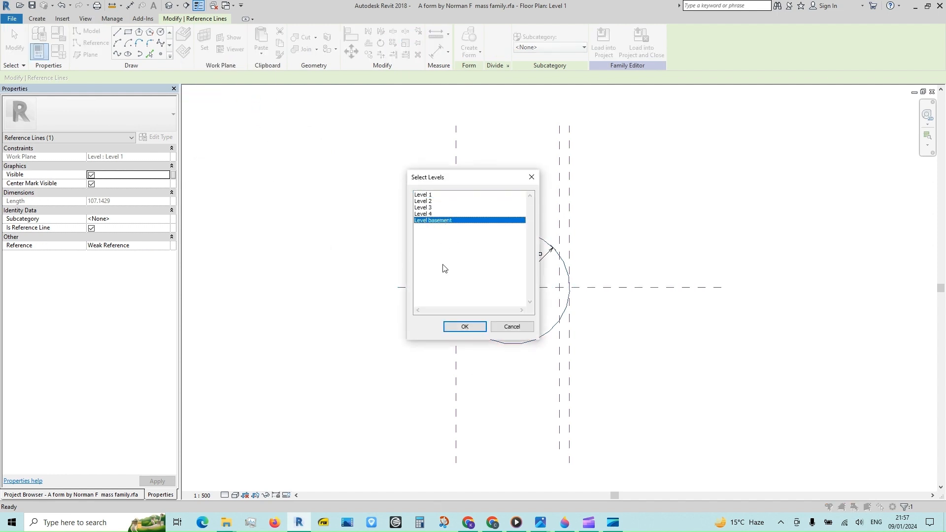
left_click(465, 327)
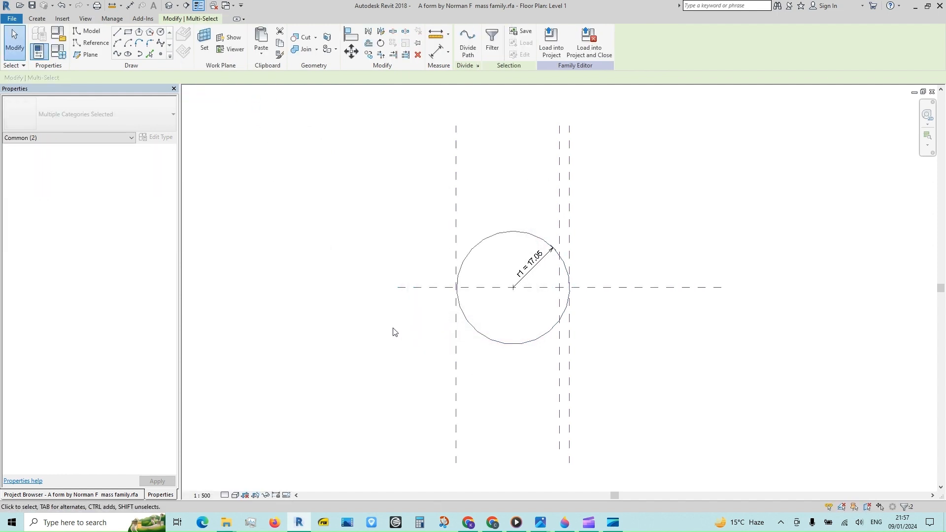
left_click(285, 248)
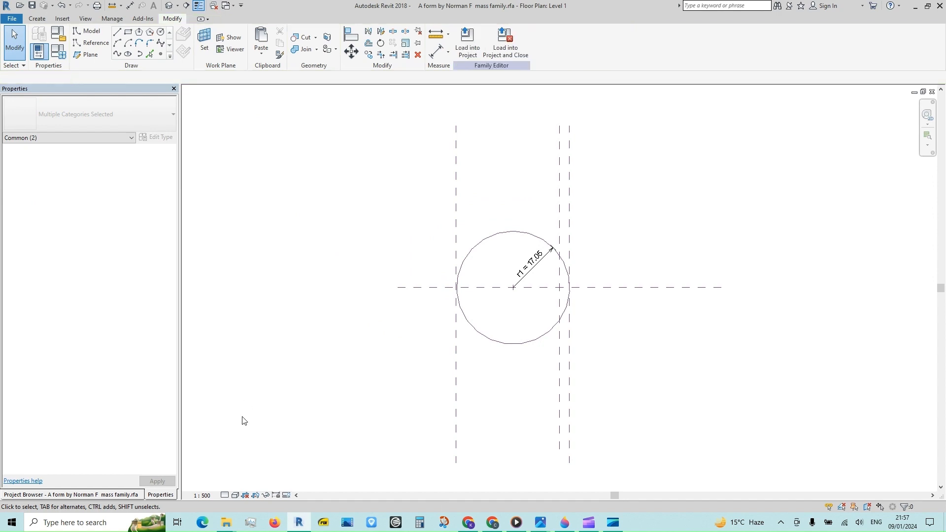
Open the Level 2 floor plan, draw a model-line circle of about 19 m radius above the horizontal reference plane, and select it
left_click(97, 495)
double_click(43, 136)
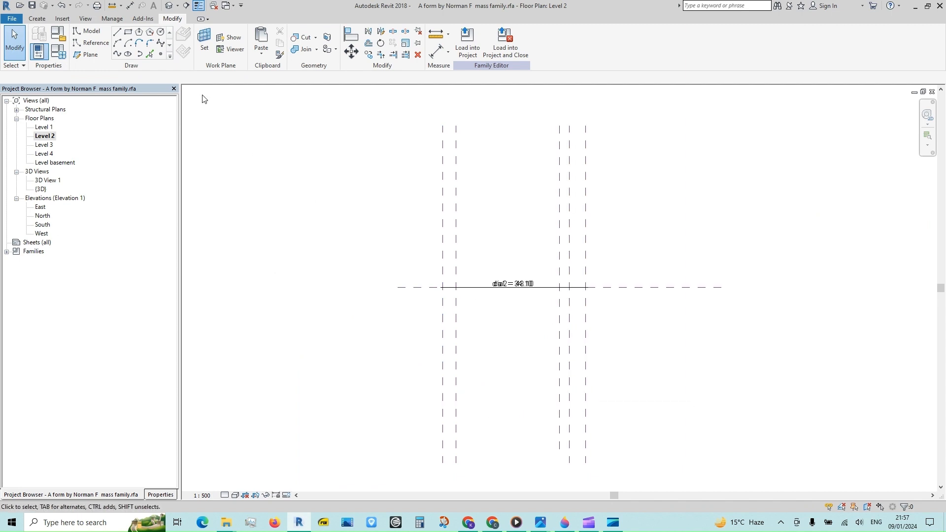
left_click(161, 32)
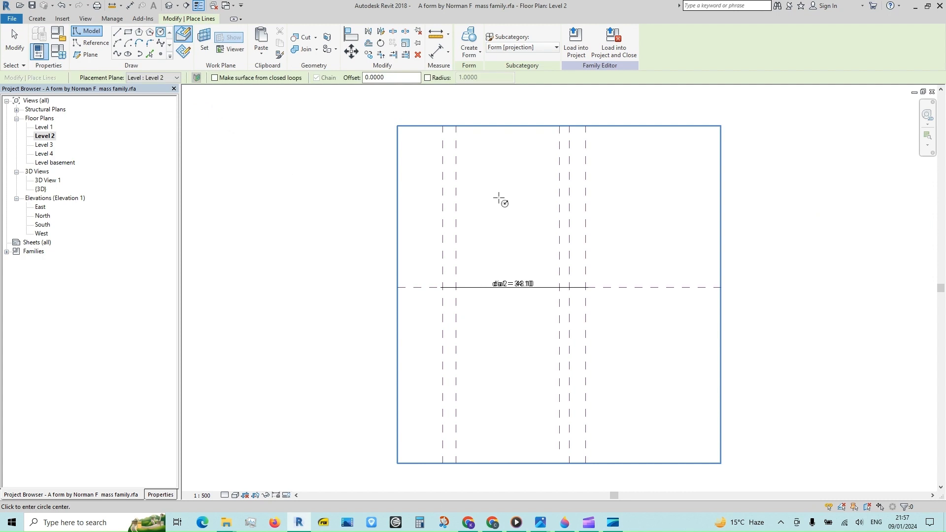
left_click(499, 196)
left_click(555, 224)
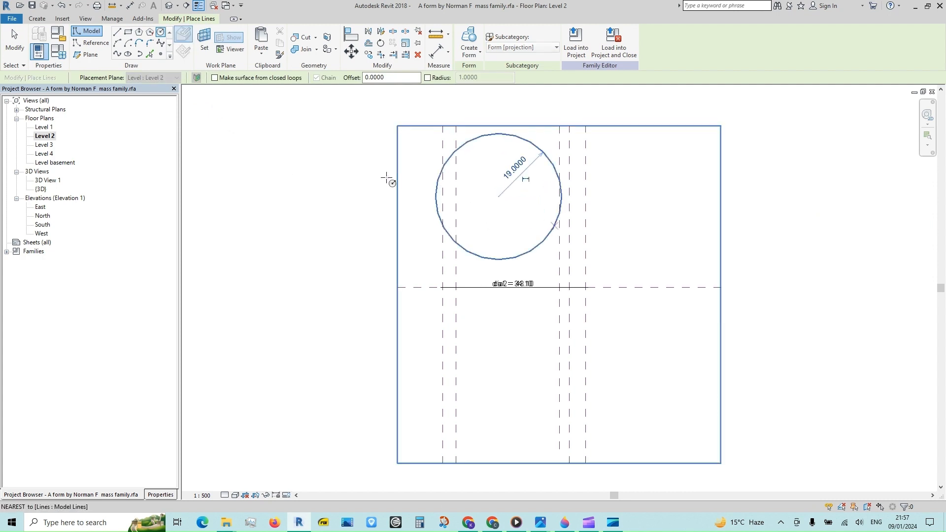
left_click(15, 40)
left_click(478, 259)
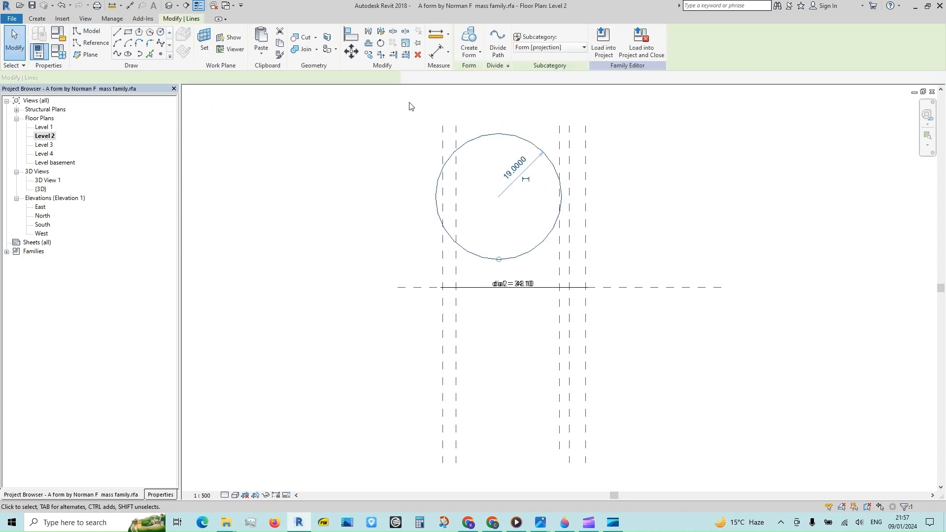
Make the Level 2 circle's temporary radius dimension permanent and label it with a new family type parameter named r2
left_click(526, 178)
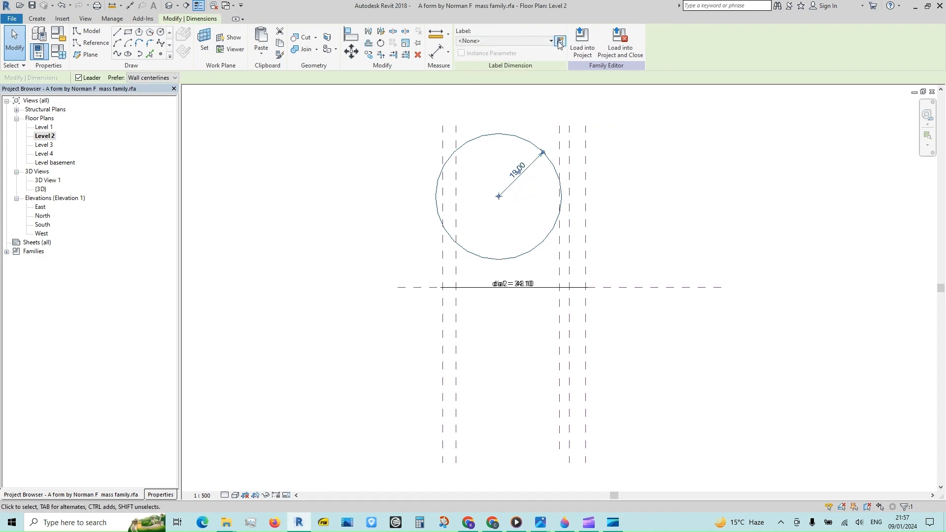
left_click(561, 40)
type("r")
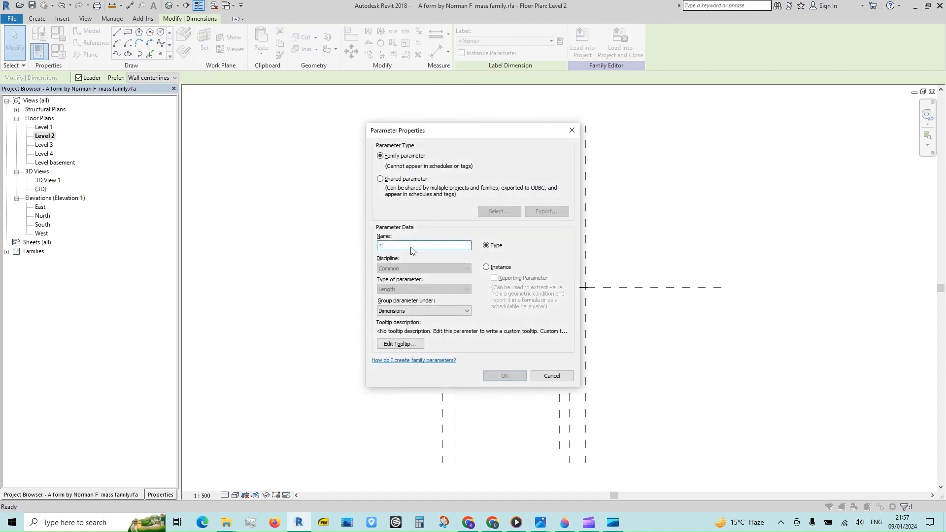
type("2")
left_click(501, 377)
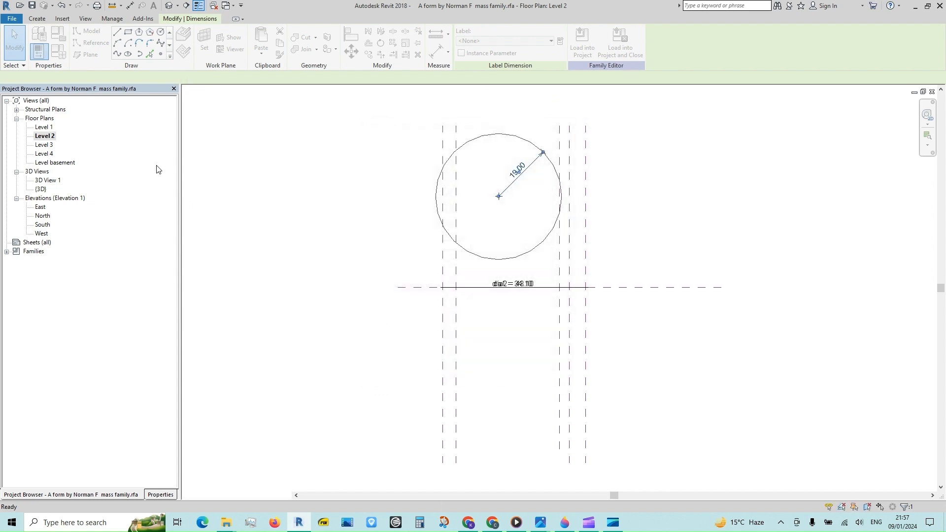
Set the formula of parameter r2 to dia2/2 in the family types and accept it
left_click(59, 56)
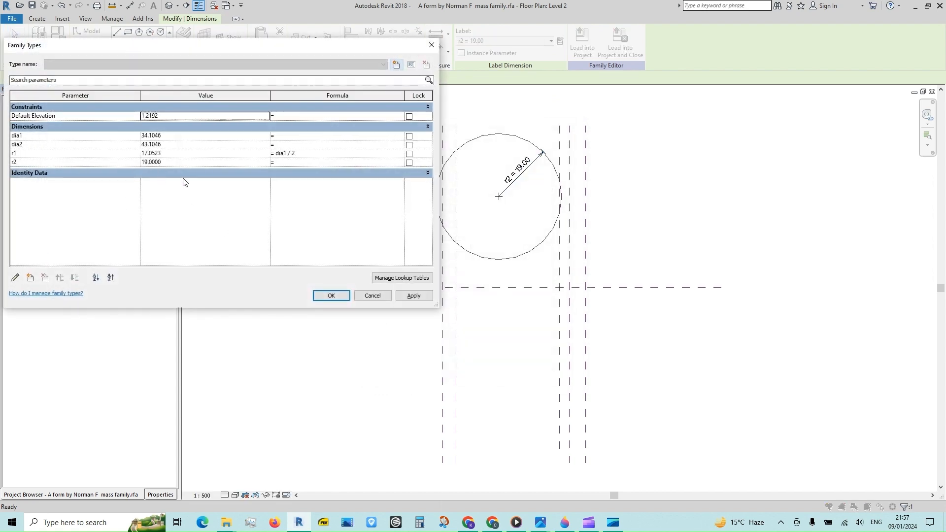
left_click(282, 164)
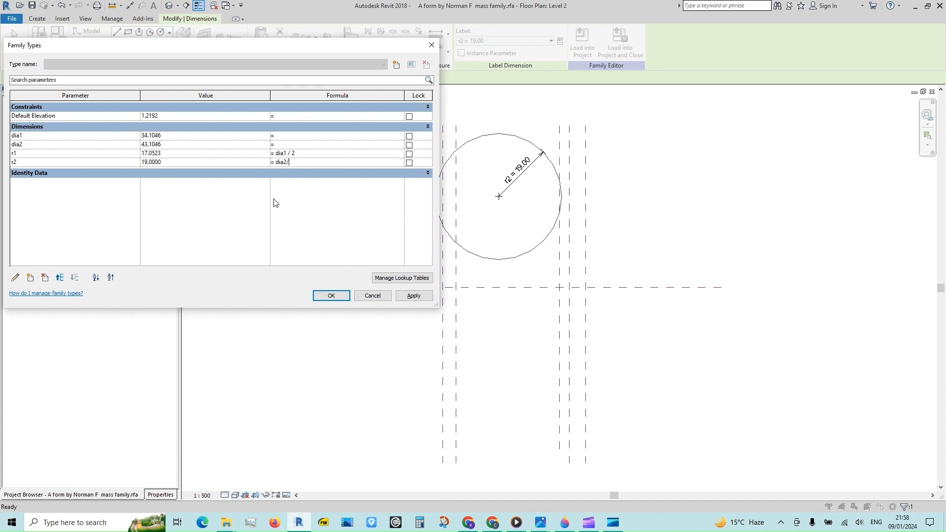
left_click(332, 296)
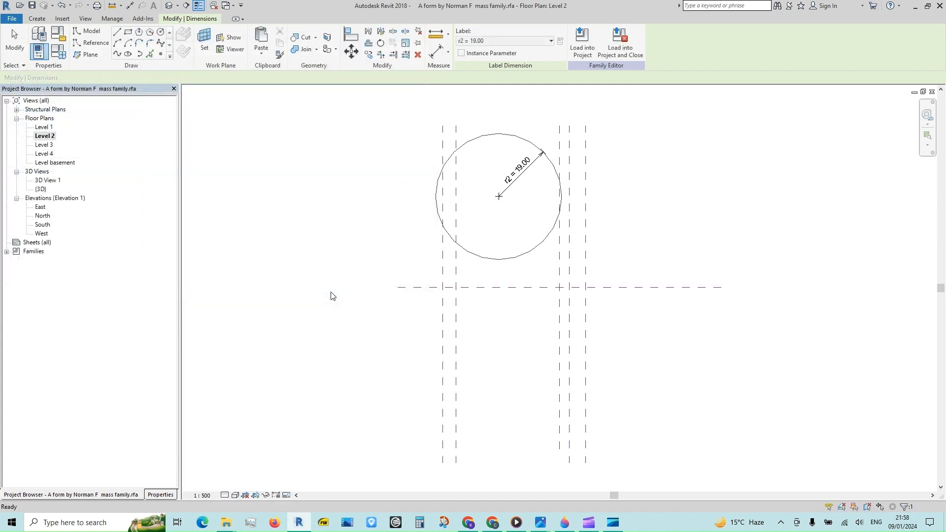
Turn on the Level 2 circle's center mark and convert the circle to a reference line
left_click(476, 269)
left_click(161, 495)
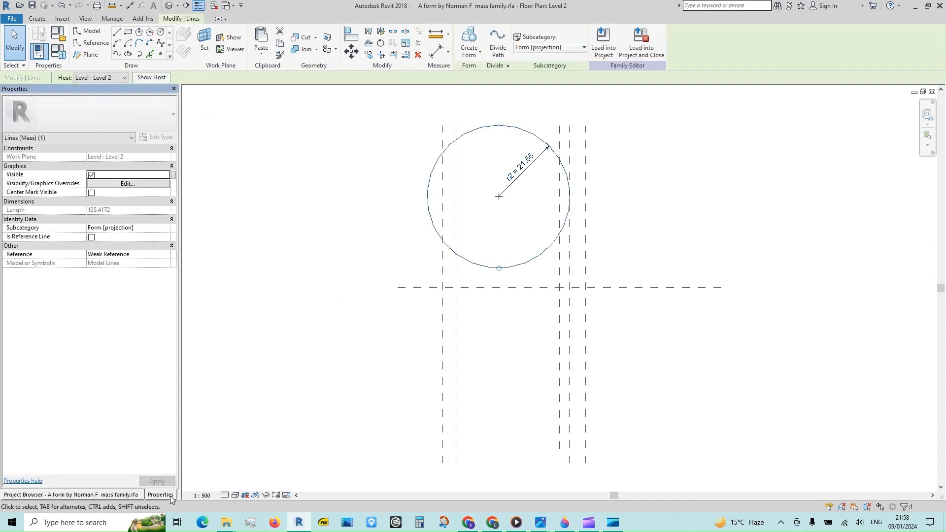
left_click(91, 193)
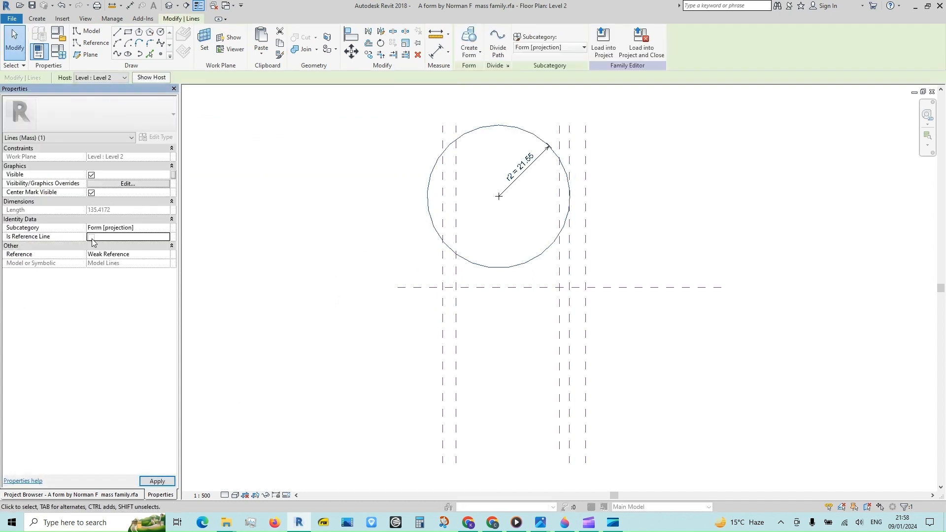
left_click(91, 237)
left_click(288, 219)
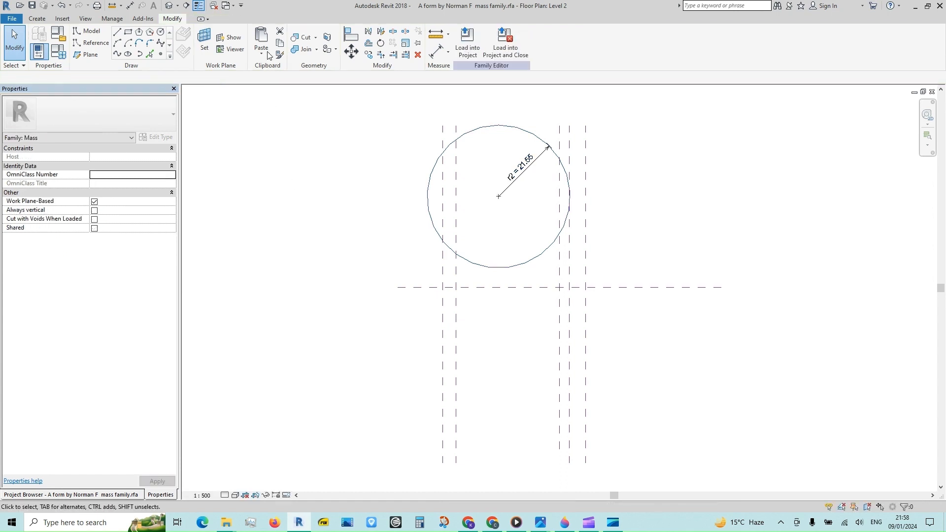
Align the Level 2 circle's center to the horizontal reference plane, lock the alignment and save the family
left_click(351, 35)
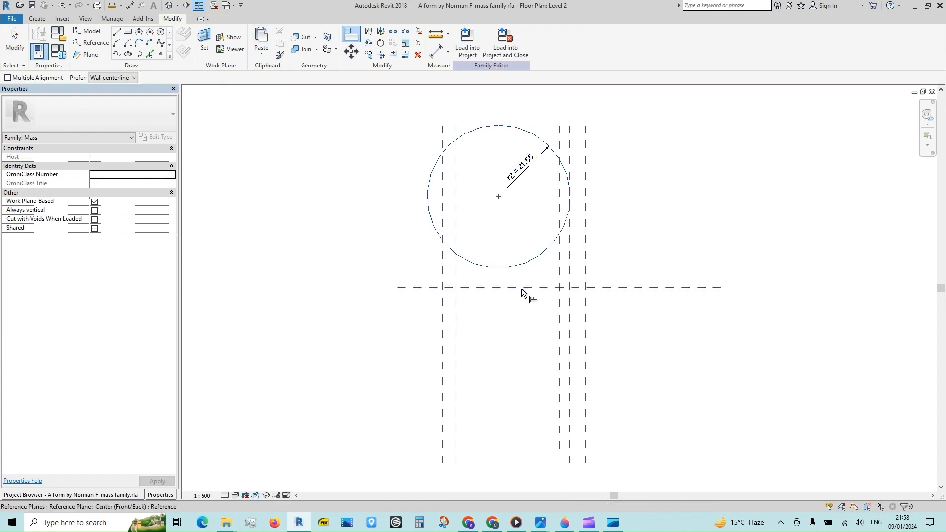
left_click(499, 198)
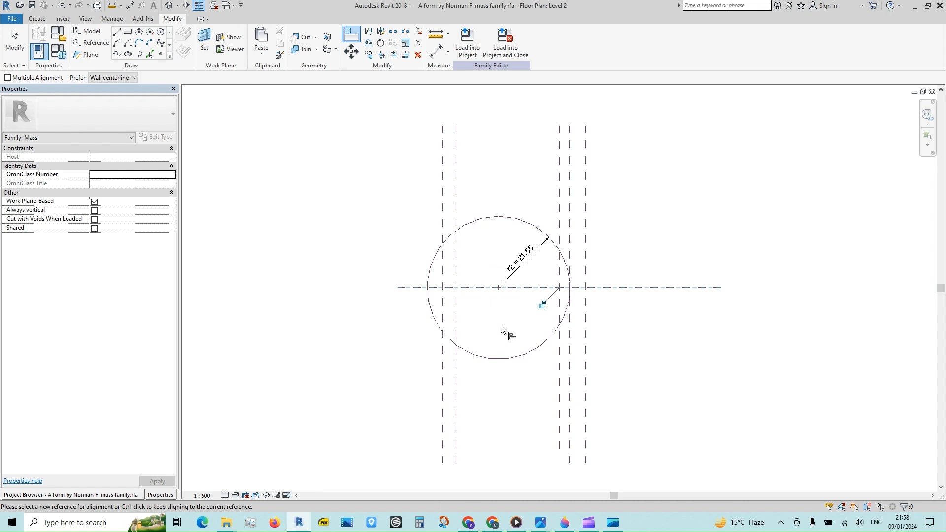
left_click(542, 305)
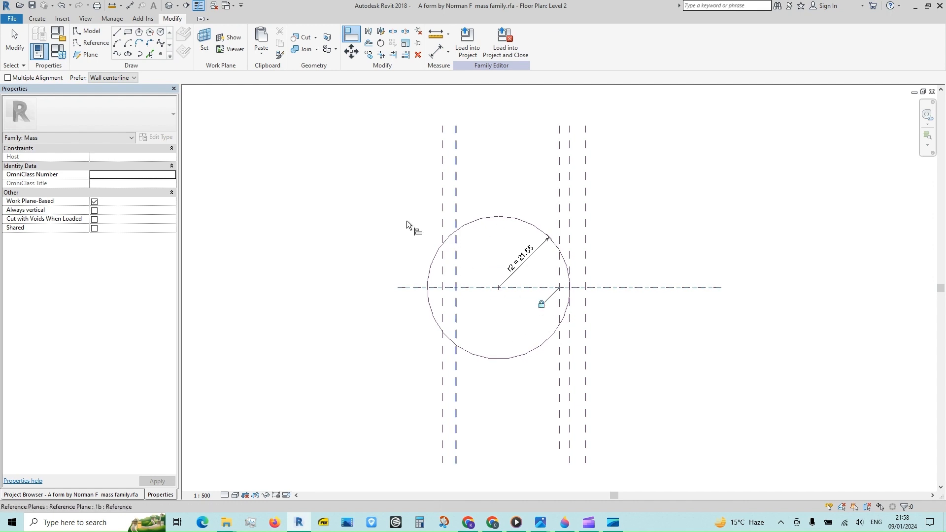
left_click(32, 6)
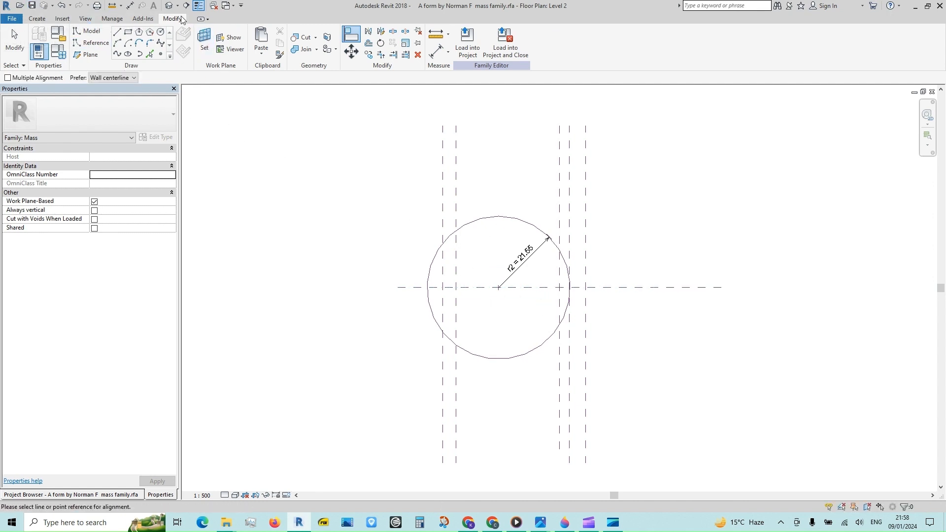
Nudge the Level 2 circle sideways until it fits between the two outermost vertical reference planes
left_click(181, 19)
key("Right")
key("Right")
key("Right")
key("Right")
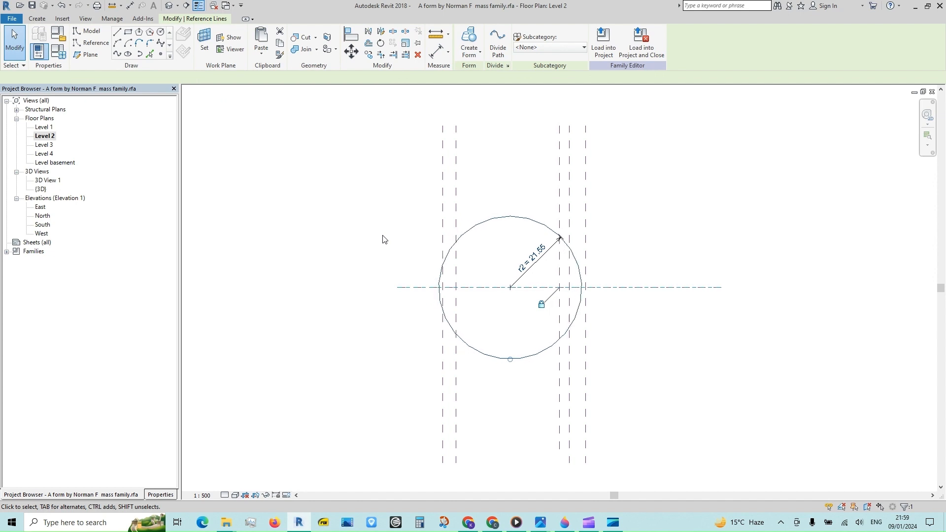
key("Right")
key("Right")
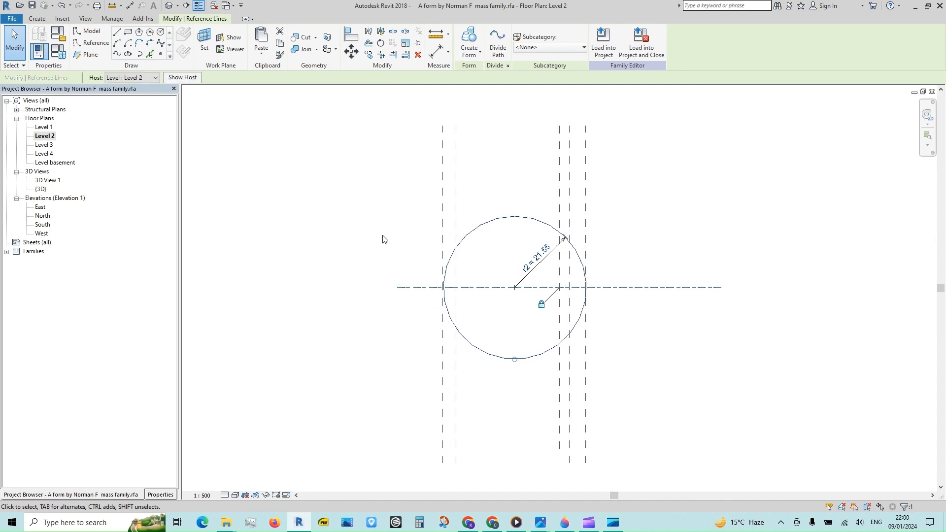
key("Escape")
In the 3D view, create a solid form from the Level basement and Level 1 reference circles
left_click(169, 6)
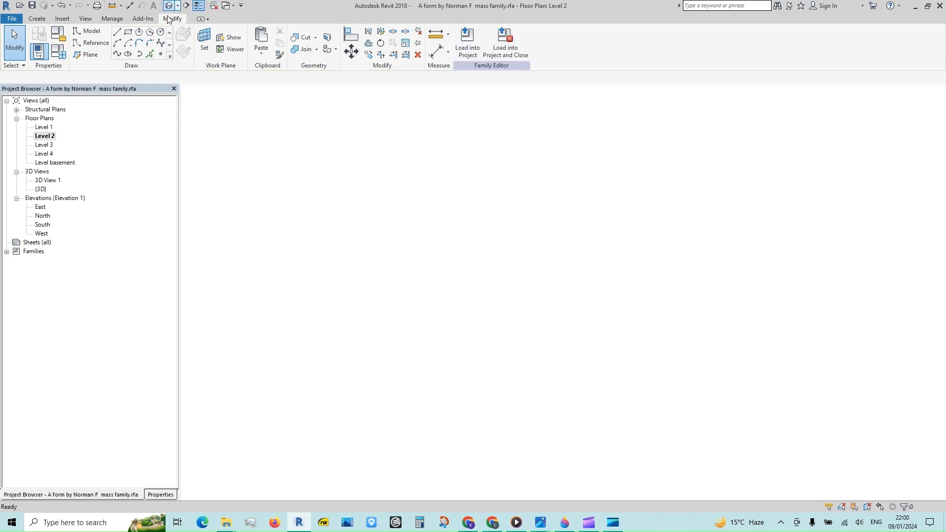
left_click(462, 312)
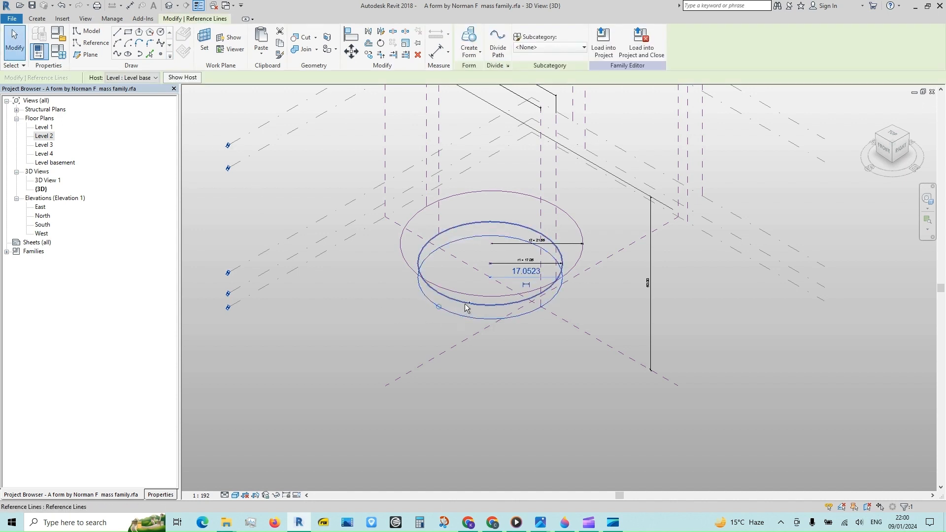
left_click(470, 41)
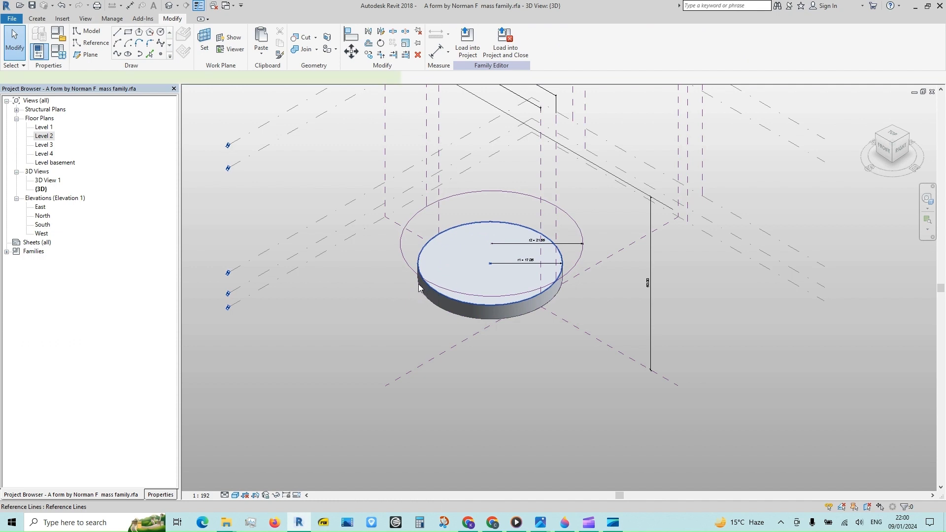
Create a flared solid form between the Level 1 and Level 2 reference circles
left_click(417, 274)
left_click(469, 42)
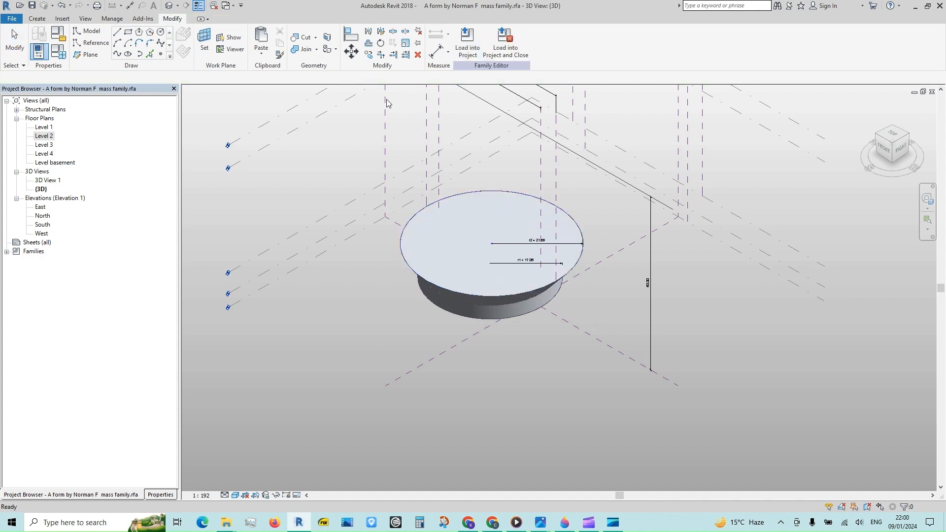
key("Escape")
In the South elevation, draw vertical reference planes up from Level 3 at both building edges, about 8 m outside dia2's right plane and 13 m inside dia1's left plane
double_click(42, 225)
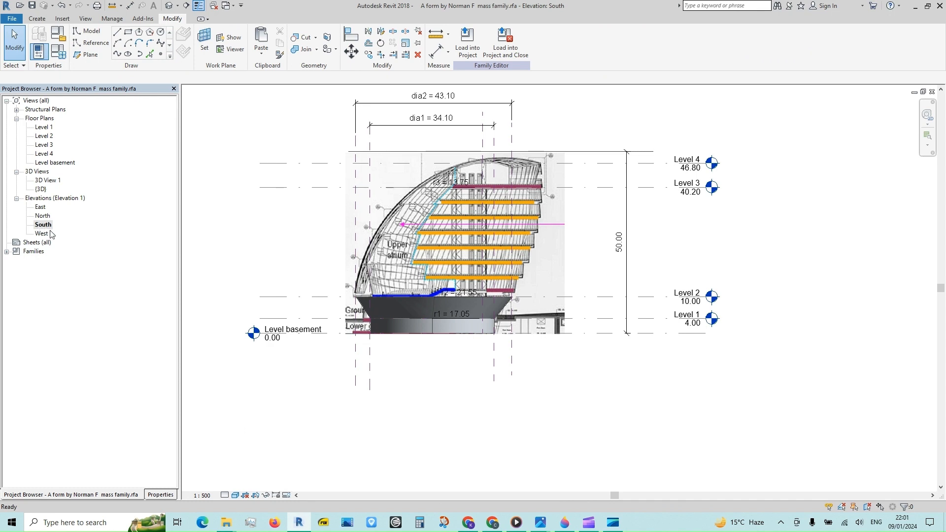
left_click(87, 54)
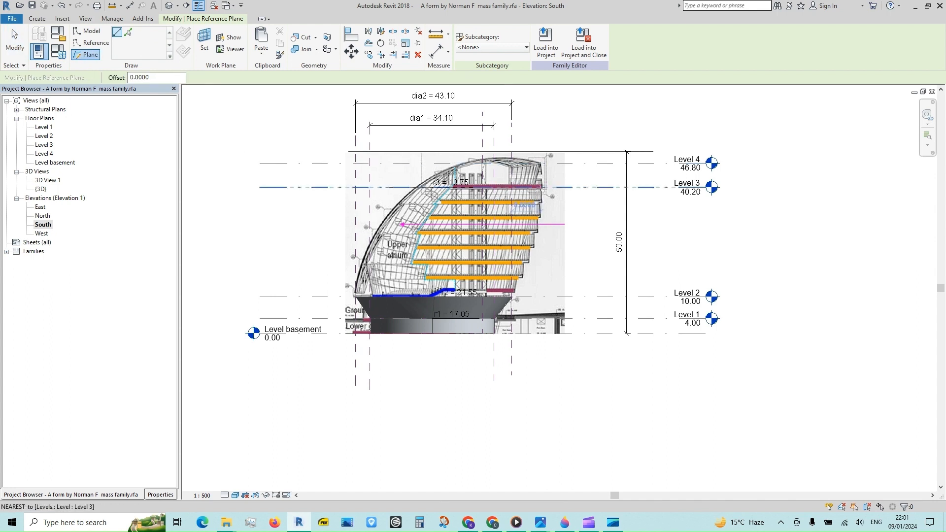
left_click(542, 188)
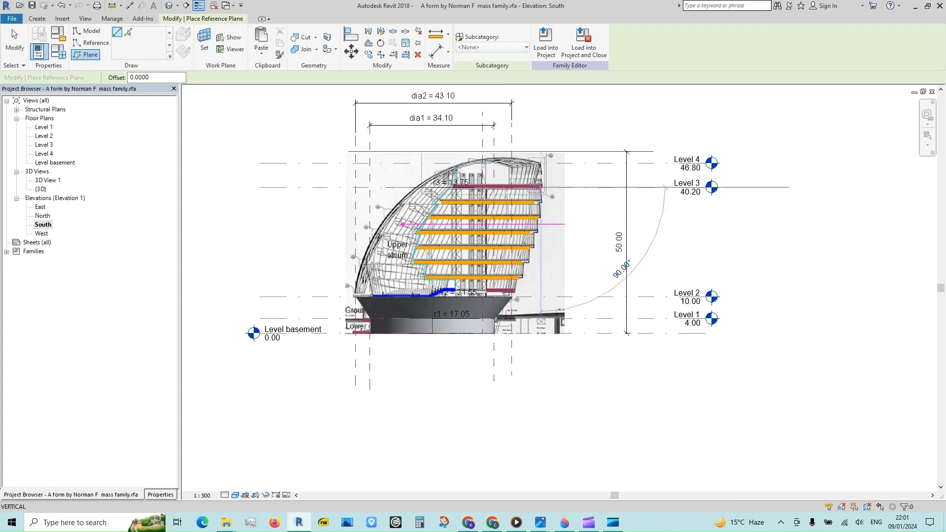
left_click(541, 123)
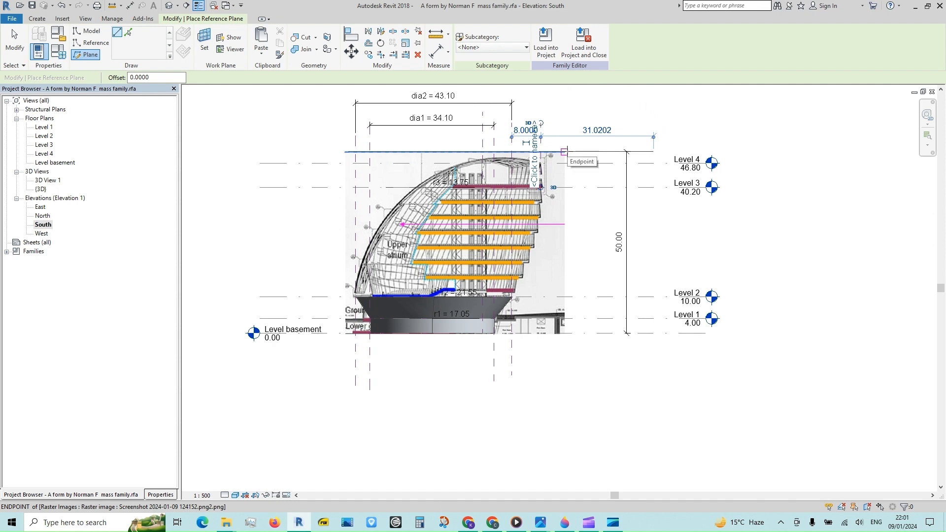
left_click(415, 188)
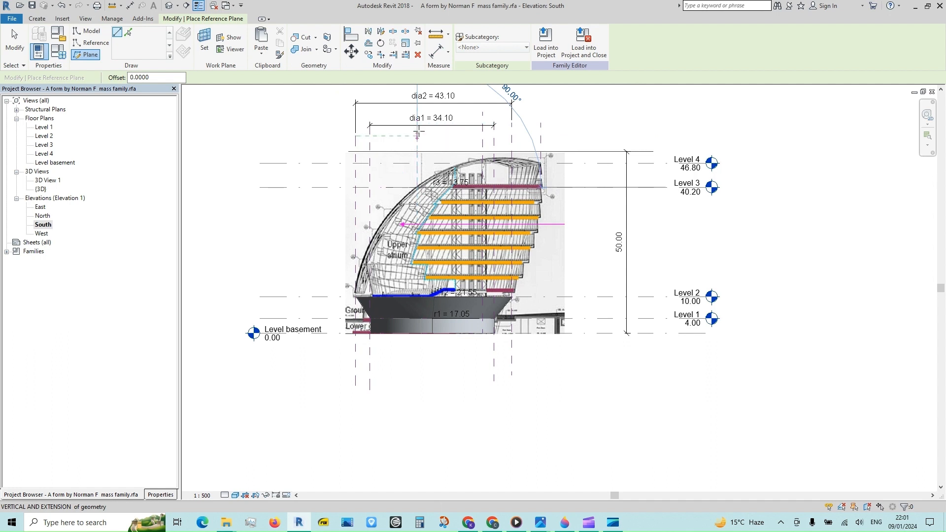
left_click(418, 132)
key("Escape")
key("Escape")
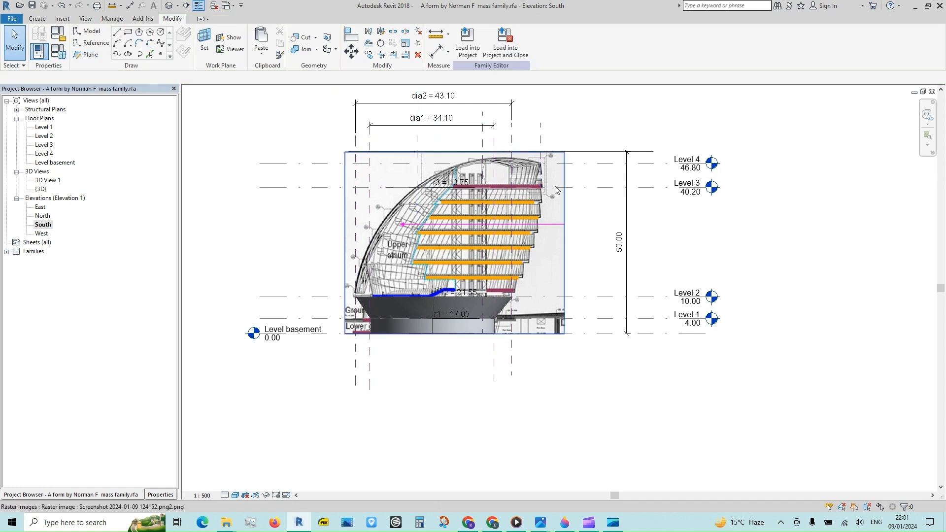
Extend both new vertical reference planes down below Level basement
left_click(540, 136)
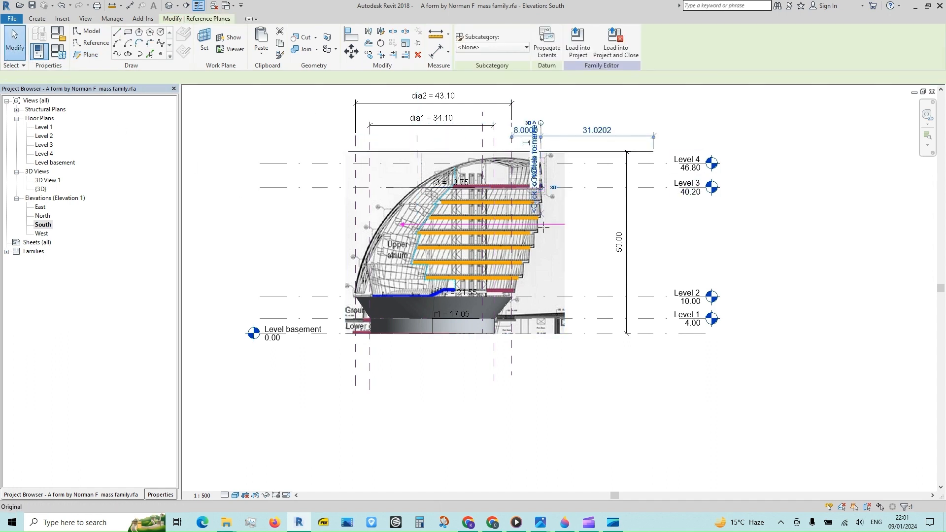
left_click_drag(544, 227, 540, 370)
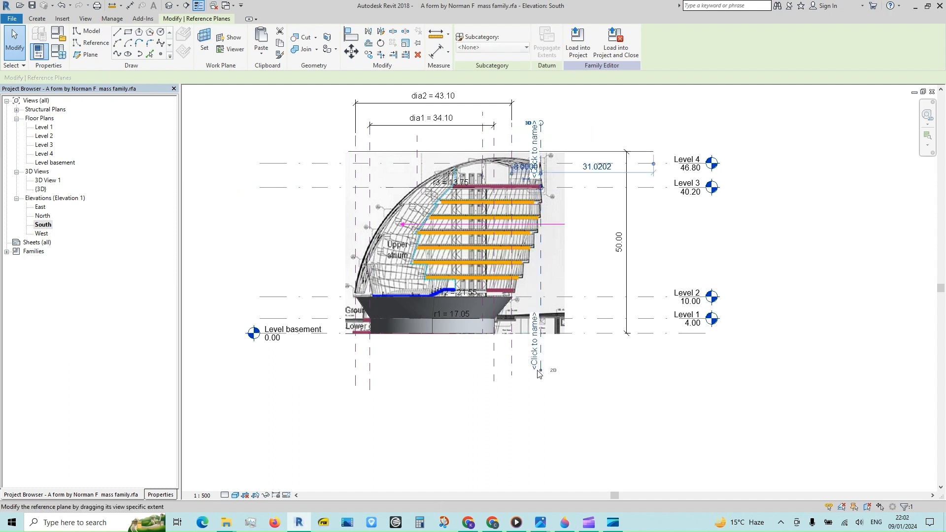
left_click(414, 145)
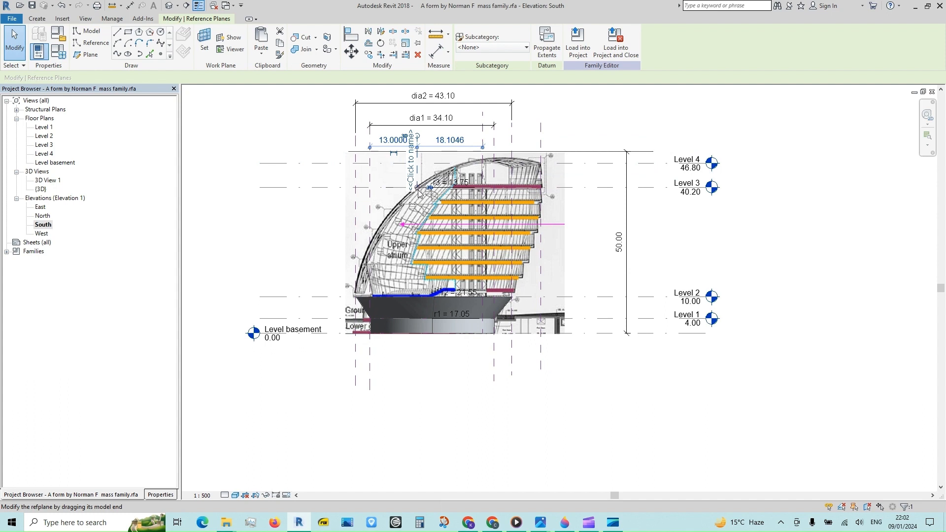
left_click_drag(417, 189, 414, 381)
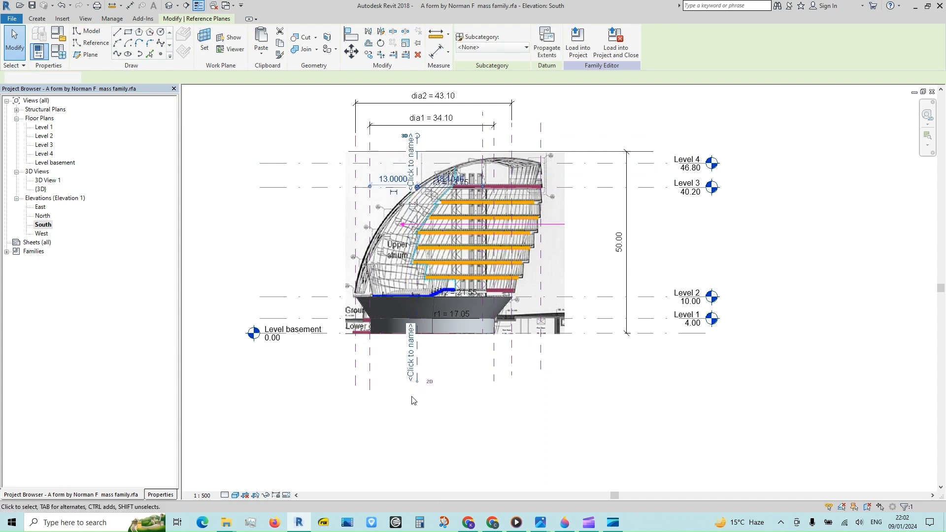
left_click(413, 397)
Add an aligned dimension between the two new vertical reference planes, placed above the dia2 dimension
left_click(436, 50)
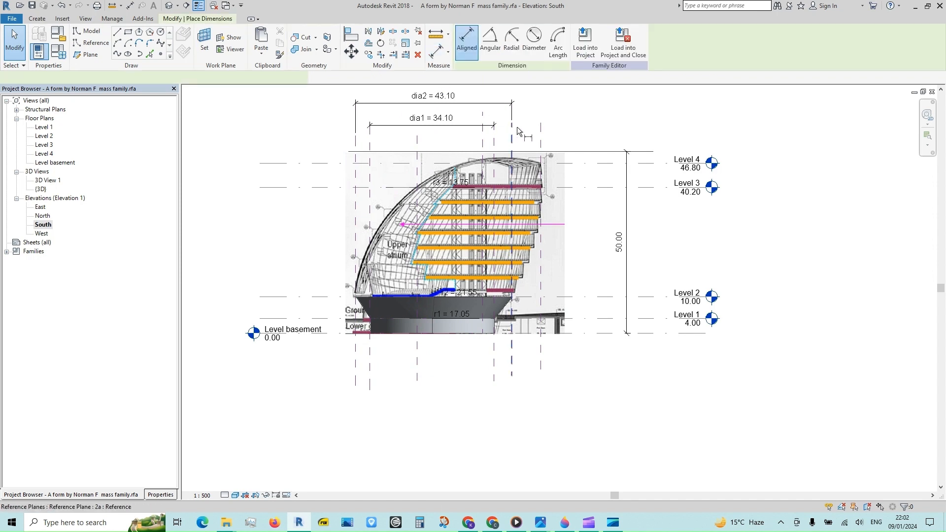
left_click(419, 144)
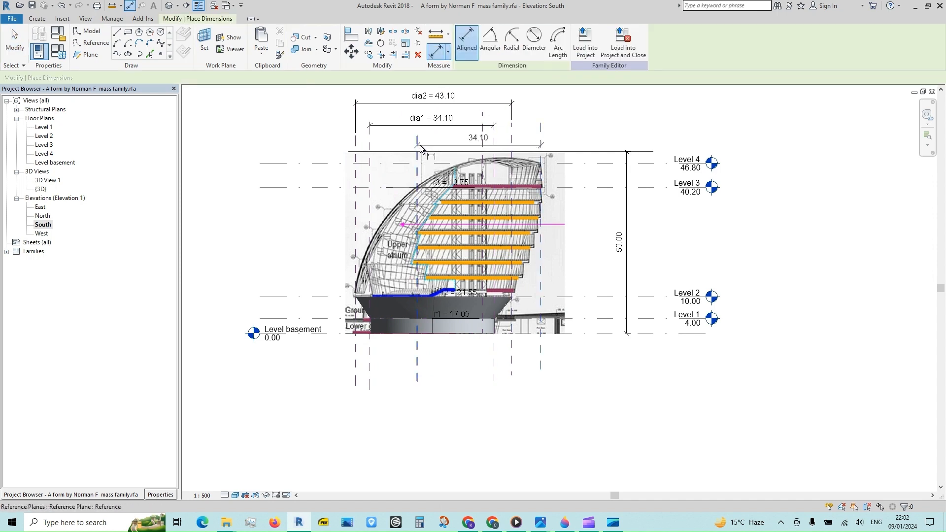
left_click(383, 88)
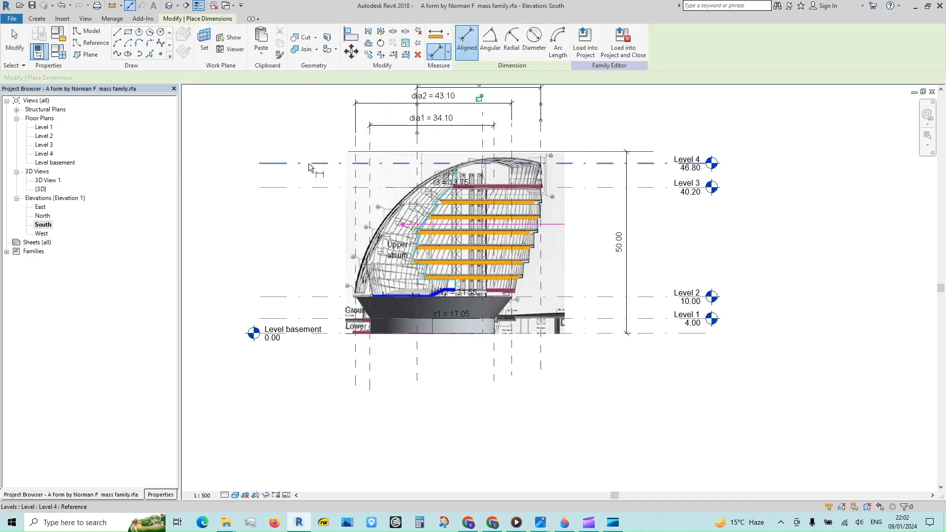
scroll(309, 164, "down", 1)
scroll(371, 97, "up", 1)
scroll(370, 96, "up", 1)
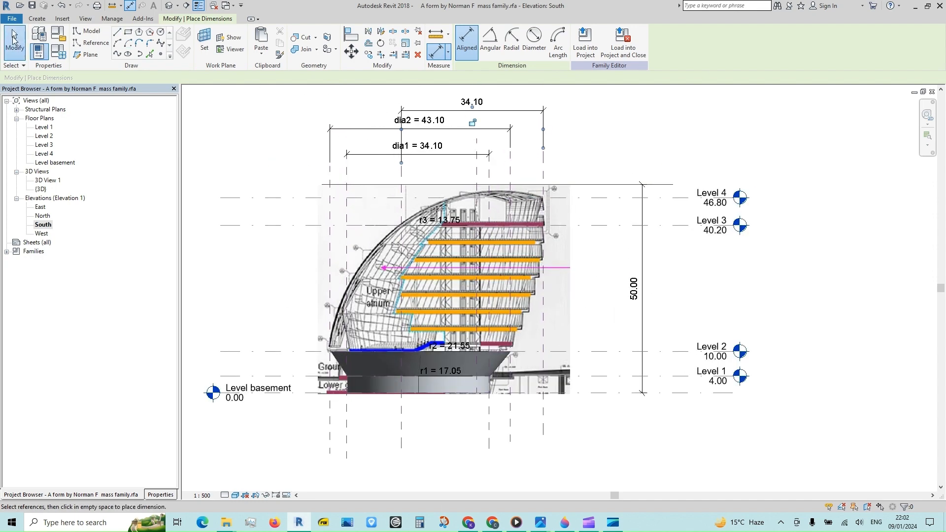
left_click(15, 42)
Label the dimension between the two new vertical reference planes with a new family type parameter named dia3
left_click(492, 114)
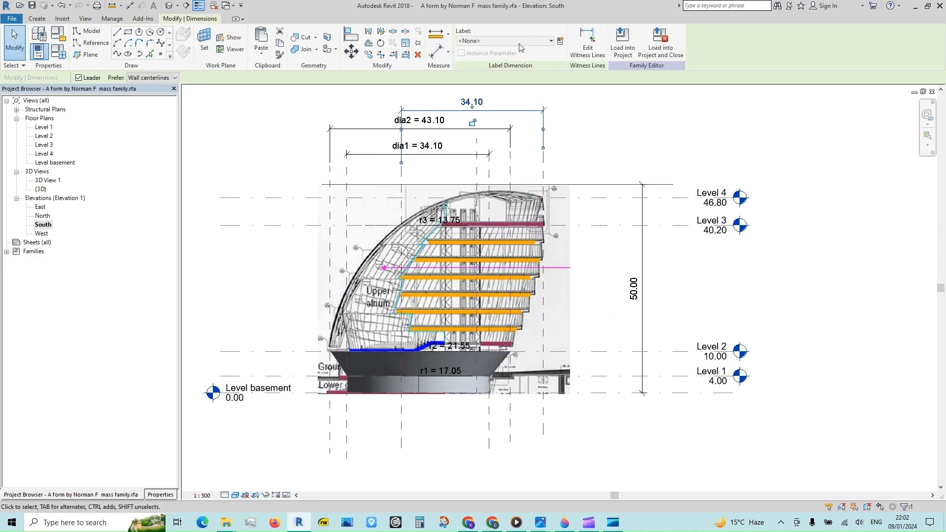
left_click(561, 42)
type("dia3")
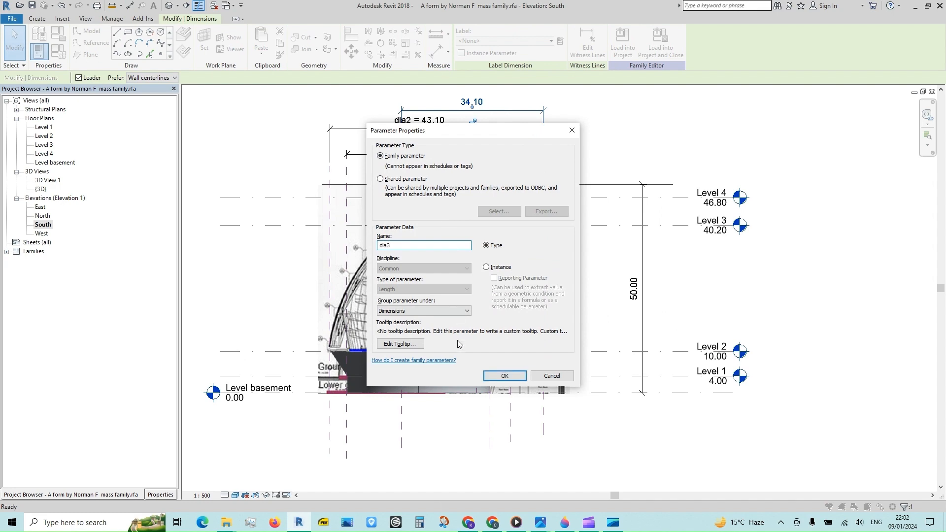
left_click(505, 376)
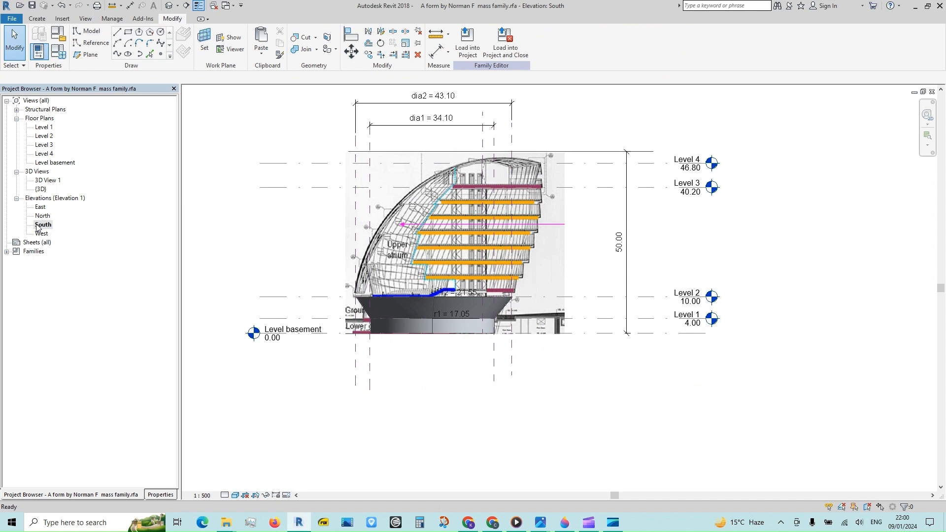
In the Level 3 floor plan, draw a circle of about 13.75 m radius above the horizontal centre reference plane
double_click(44, 145)
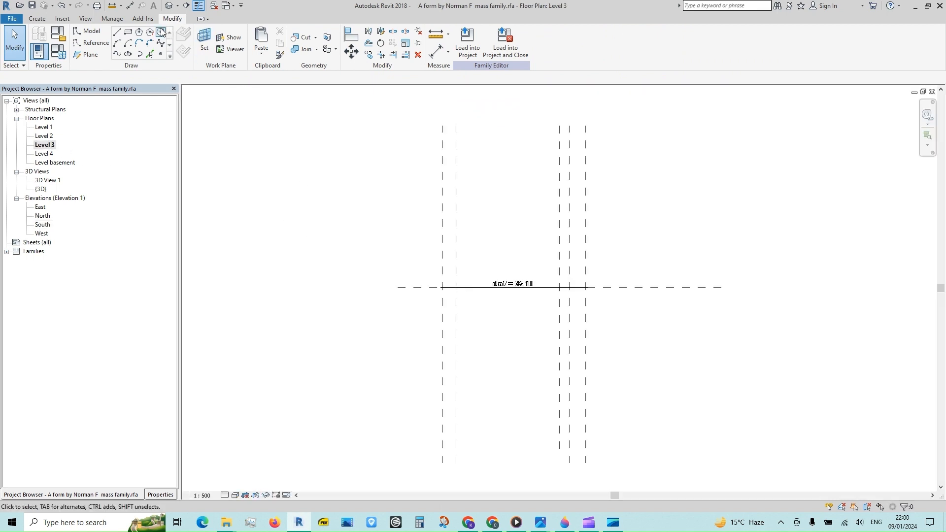
left_click(162, 32)
left_click(516, 184)
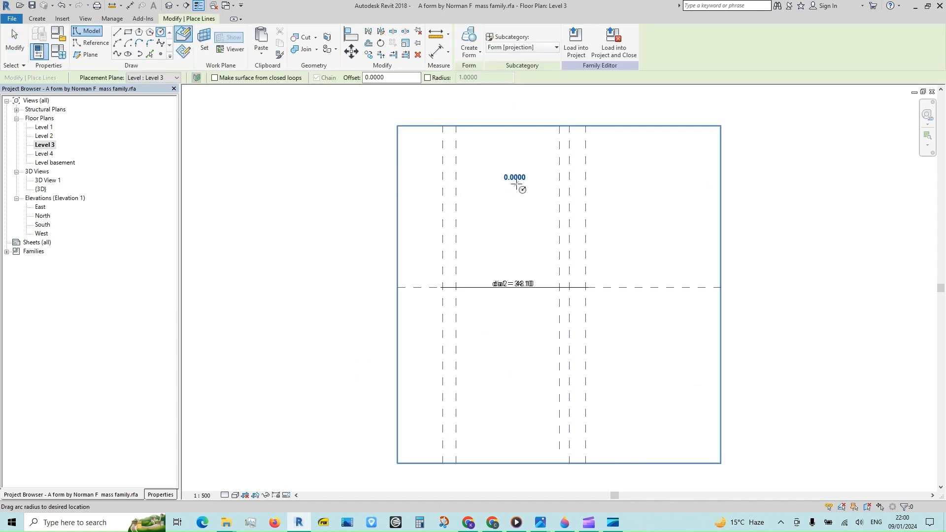
left_click(561, 202)
key("Escape")
key("Escape")
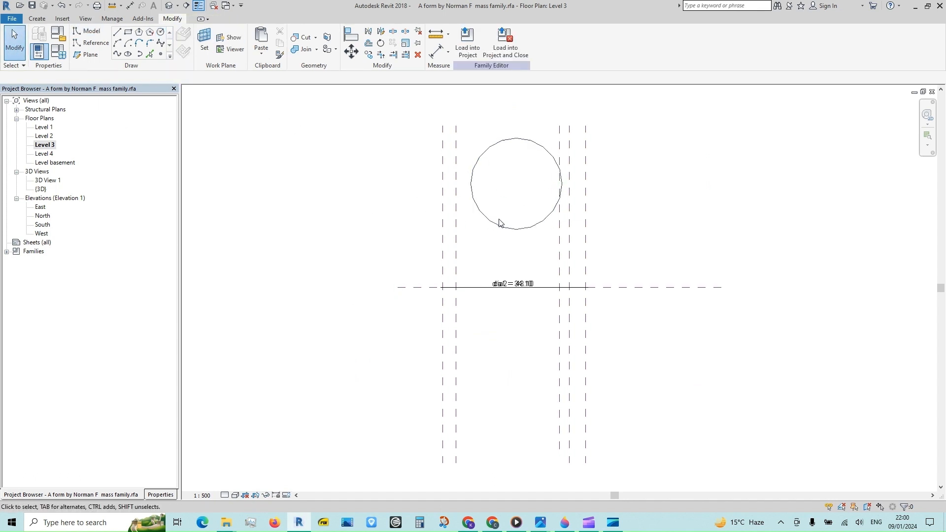
Make the circle's radius dimension permanent and label it with a new family type parameter named r3
left_click(498, 223)
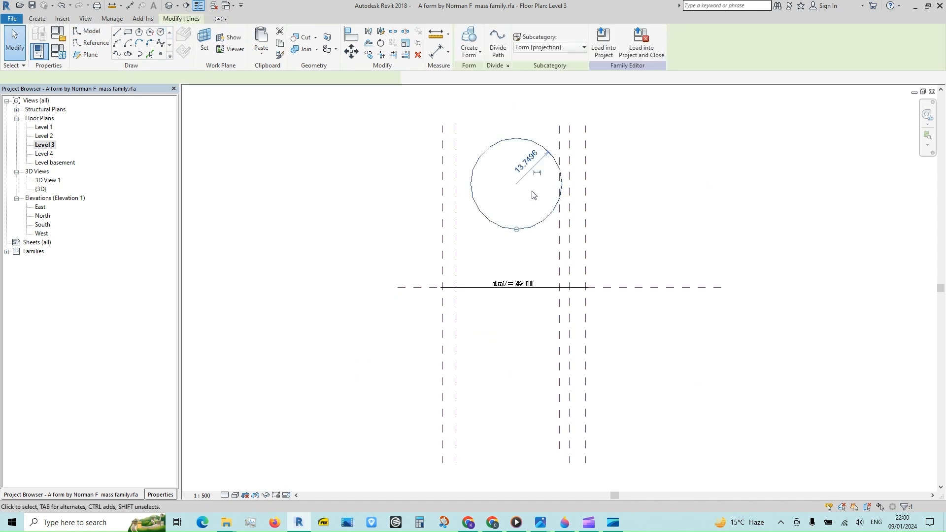
left_click(544, 159)
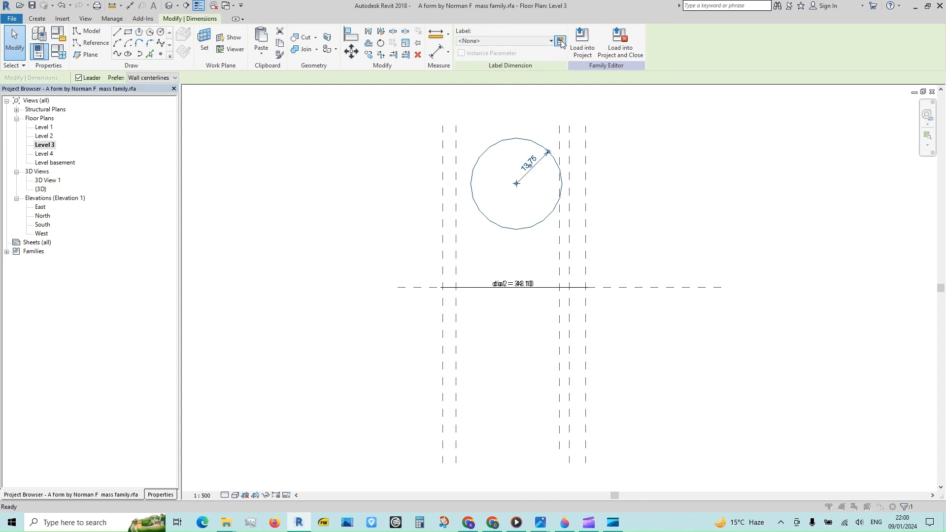
left_click(561, 41)
type("r3")
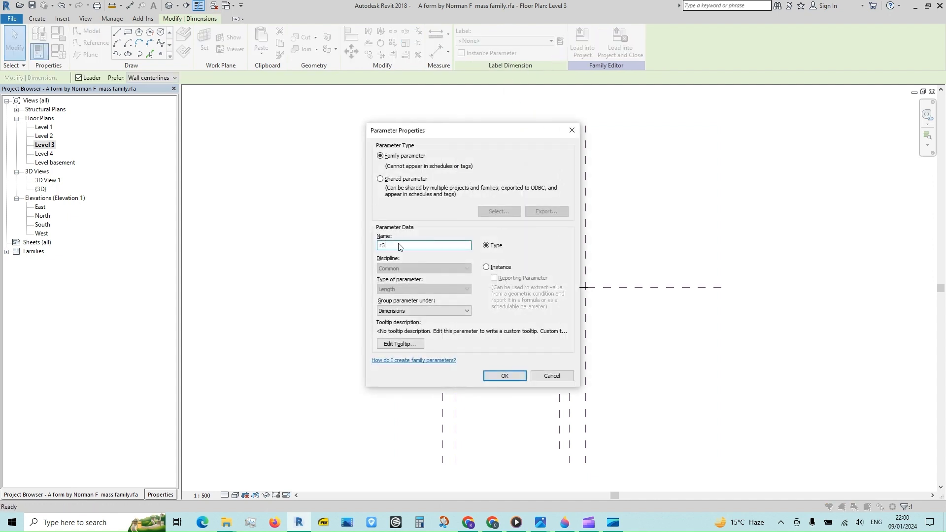
left_click(501, 377)
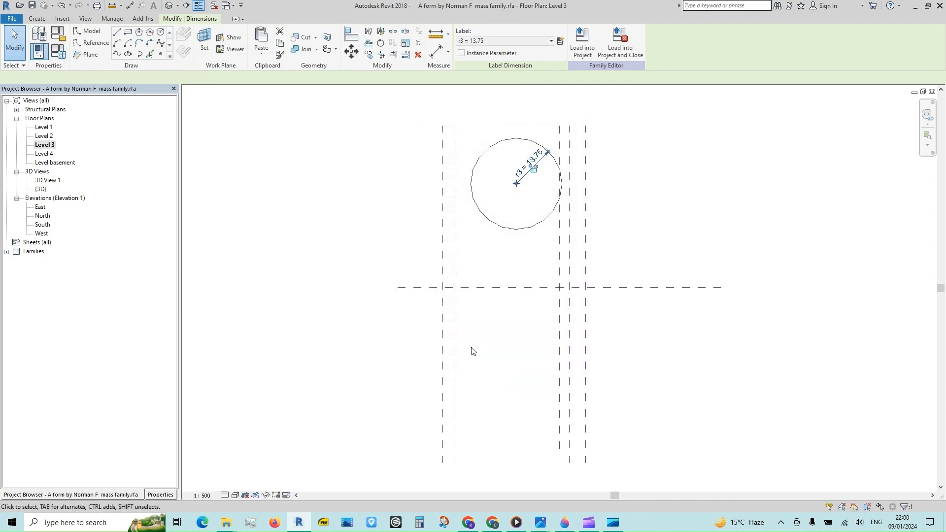
left_click(468, 252)
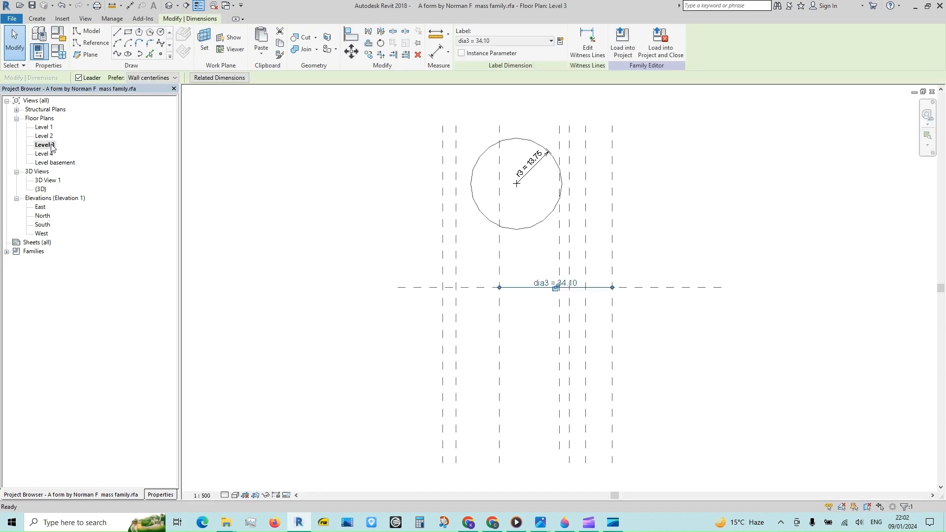
Set the r3 parameter's formula to dia3/2 in the family types
left_click(61, 52)
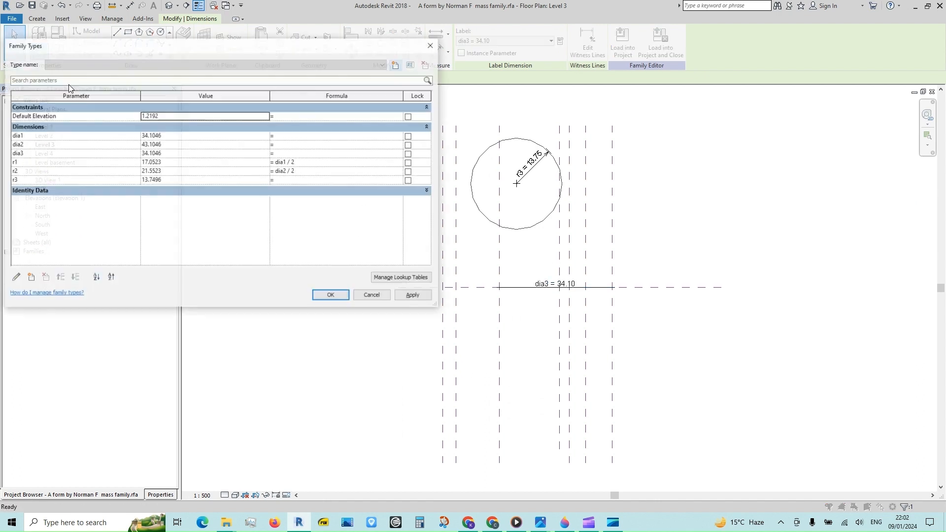
left_click(288, 180)
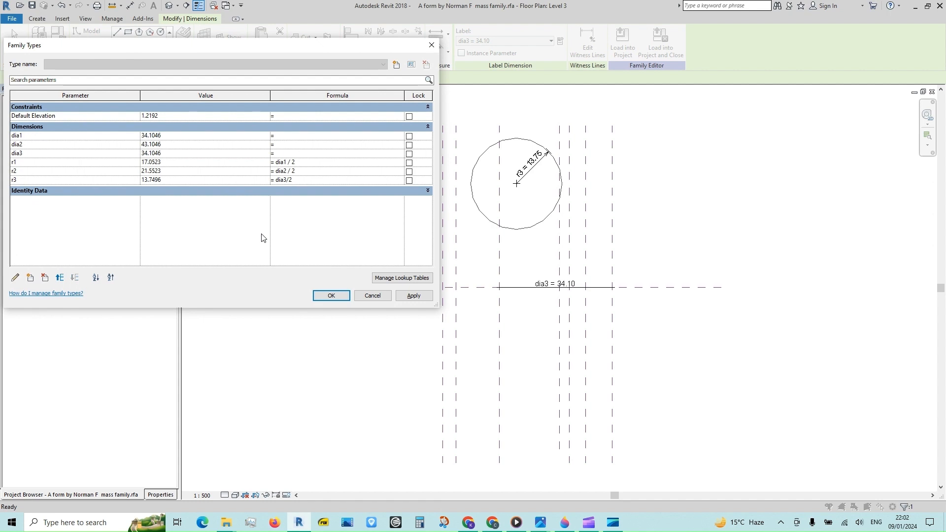
left_click(330, 294)
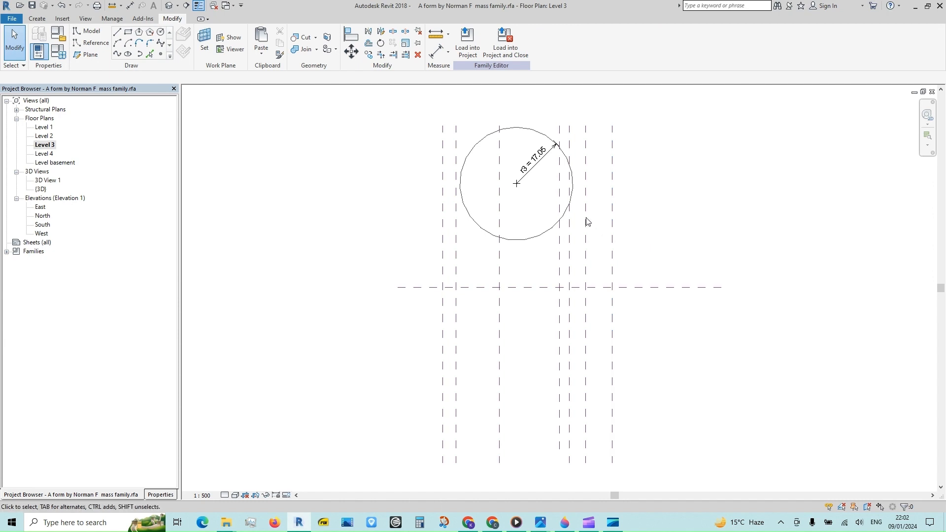
Select the two dia3 reference planes in the South elevation to identify them for the Level 3 plan
double_click(44, 225)
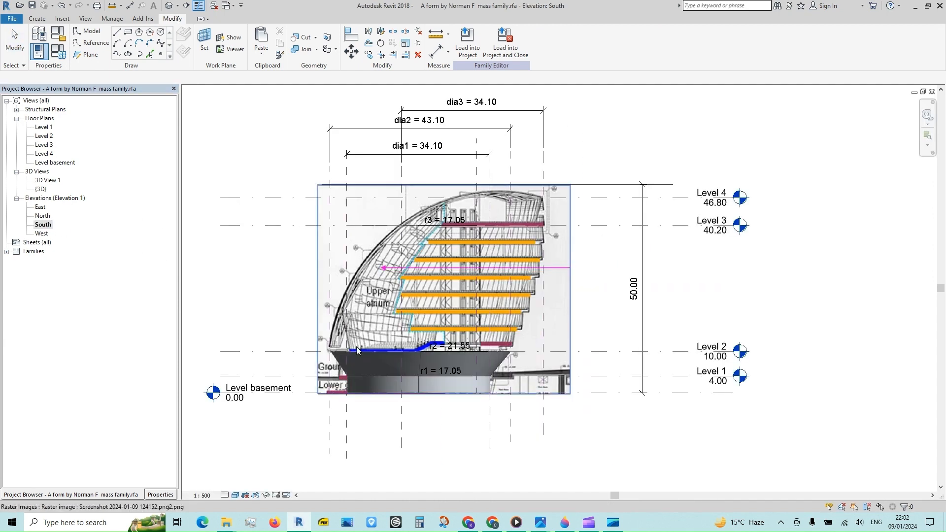
left_click(543, 430)
left_click(536, 433)
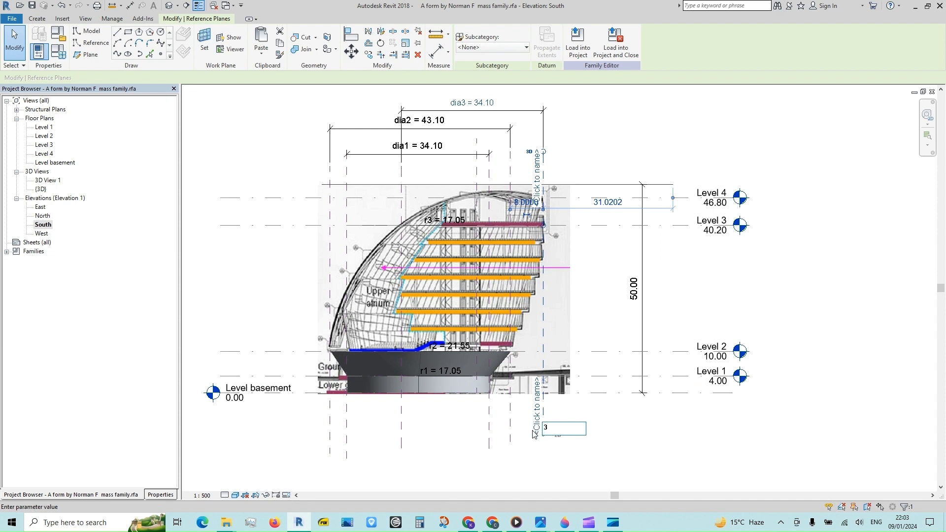
left_click(401, 436)
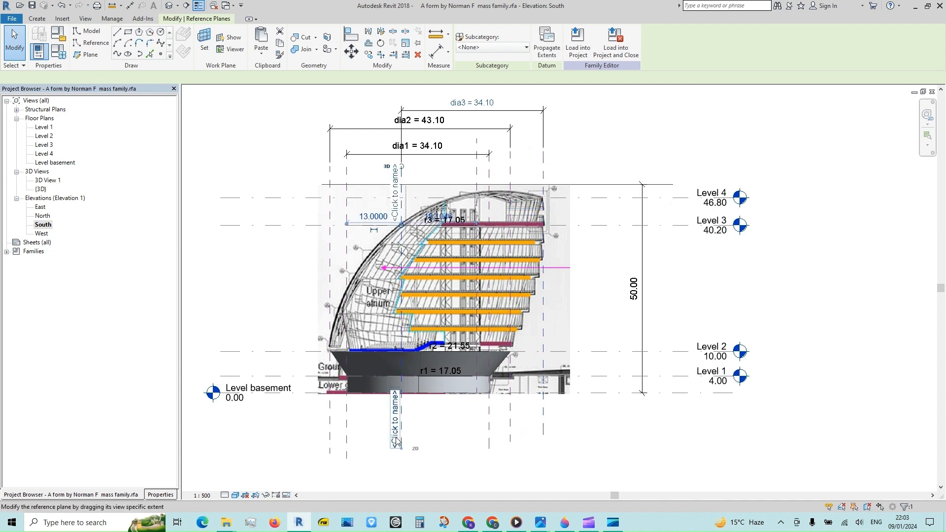
left_click(395, 436)
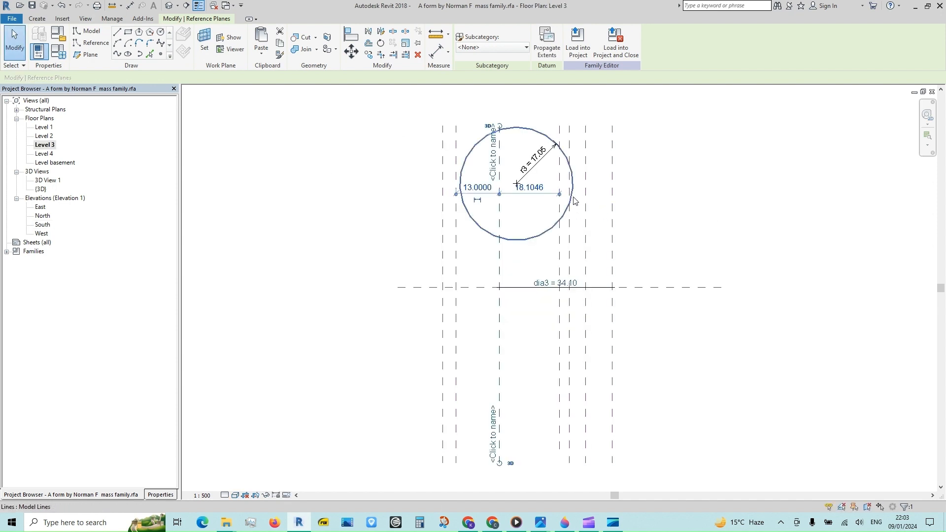
In the Level 3 plan, nudge the r3 circle sideways until it fits between the two dia3 reference planes
left_click(574, 198)
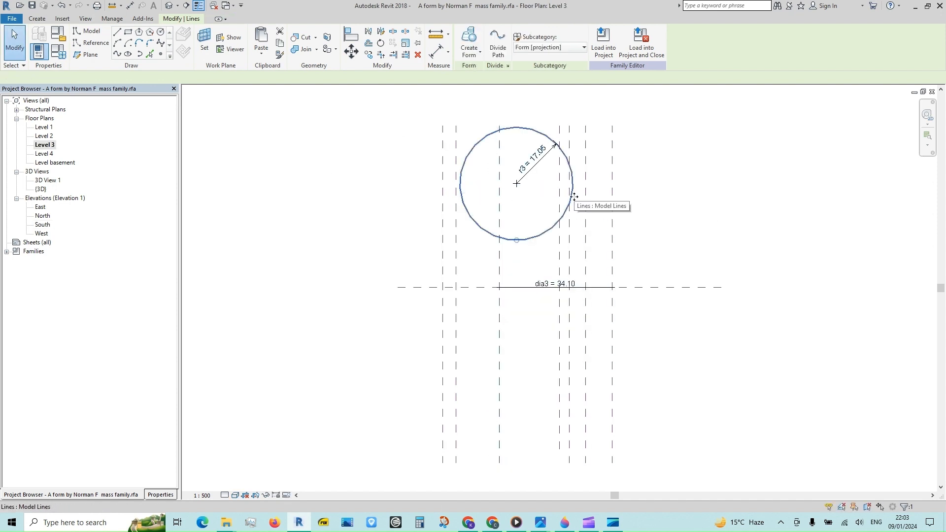
key("Right")
key("Right")
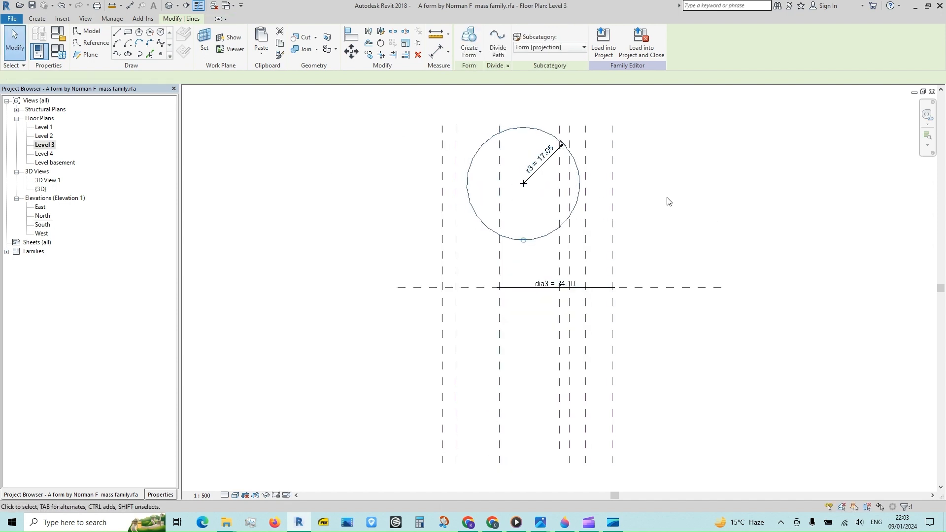
key("Right")
key("Right")
key("Right")
key("Right")
key("Right")
key("Right")
key("Right")
key("Right")
key("Right")
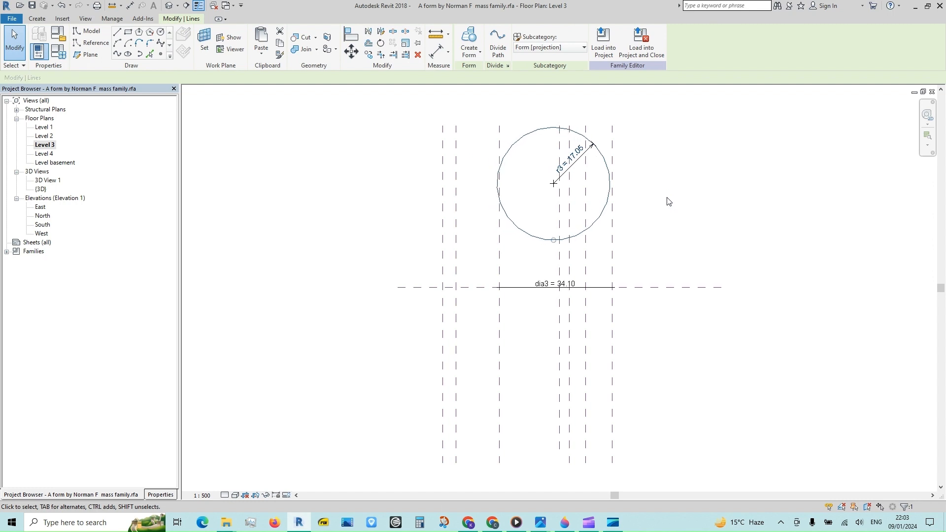
key("Right")
left_click(738, 217)
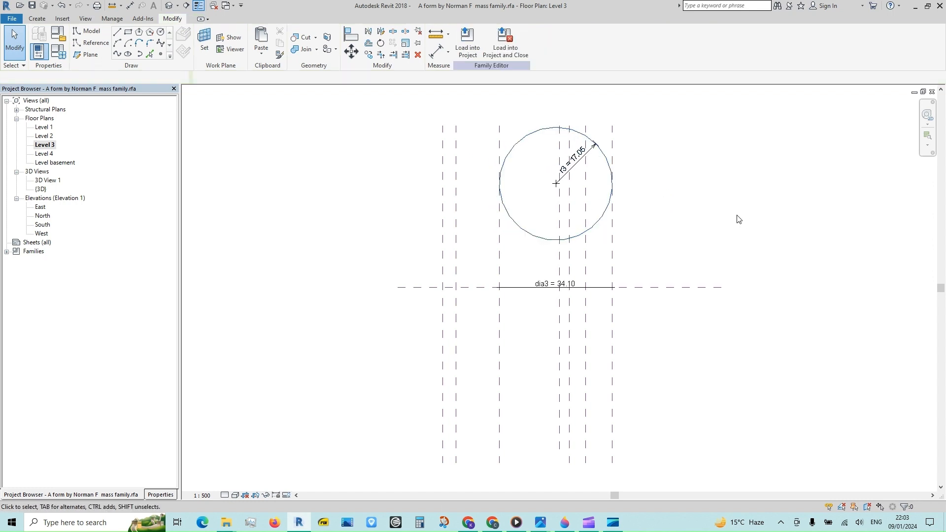
Convert the r3 circle on Level 3 to a reference line
left_click(599, 219)
left_click(161, 495)
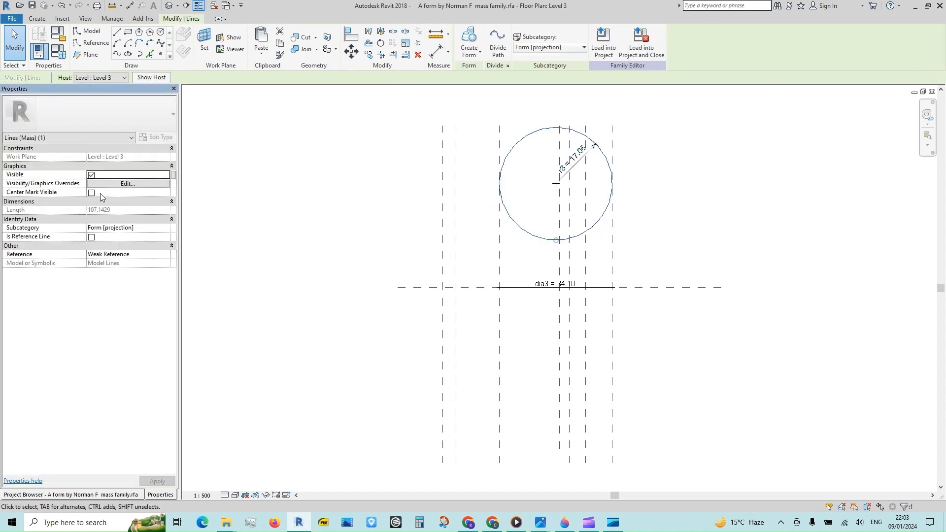
left_click(93, 237)
left_click(92, 237)
left_click(289, 220)
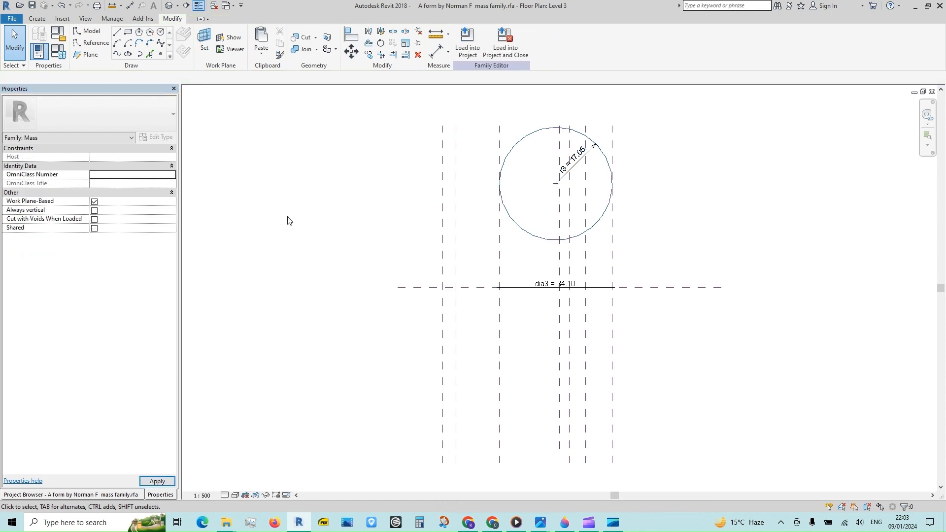
Align the r3 circle's centre to the horizontal centre reference plane
left_click(348, 35)
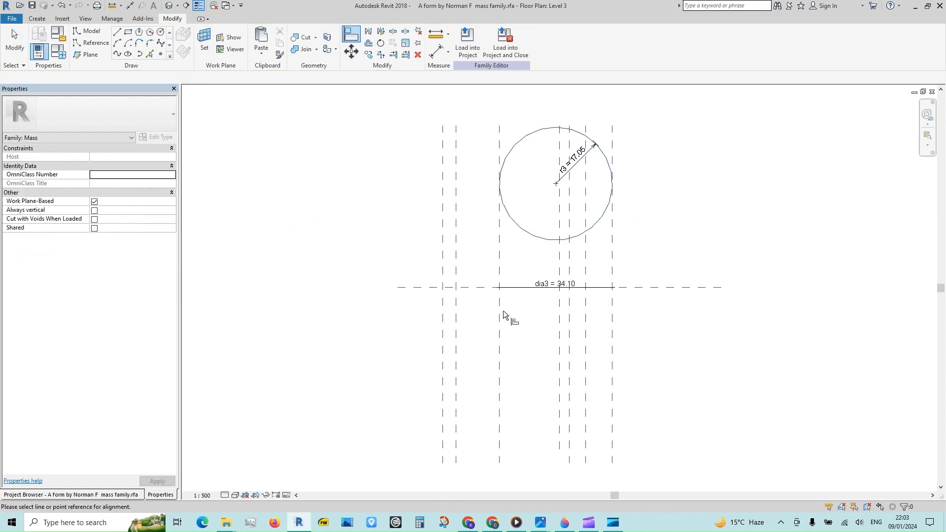
left_click(476, 287)
left_click(555, 184)
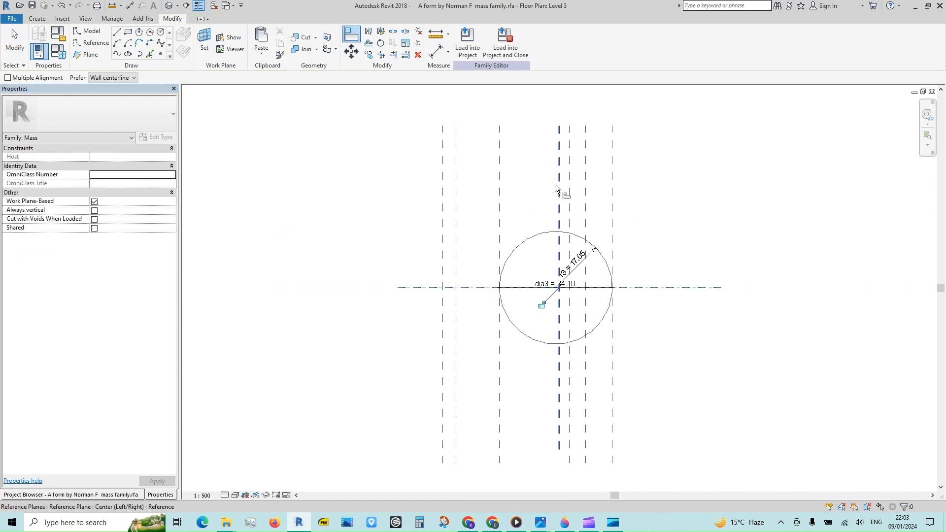
left_click(12, 28)
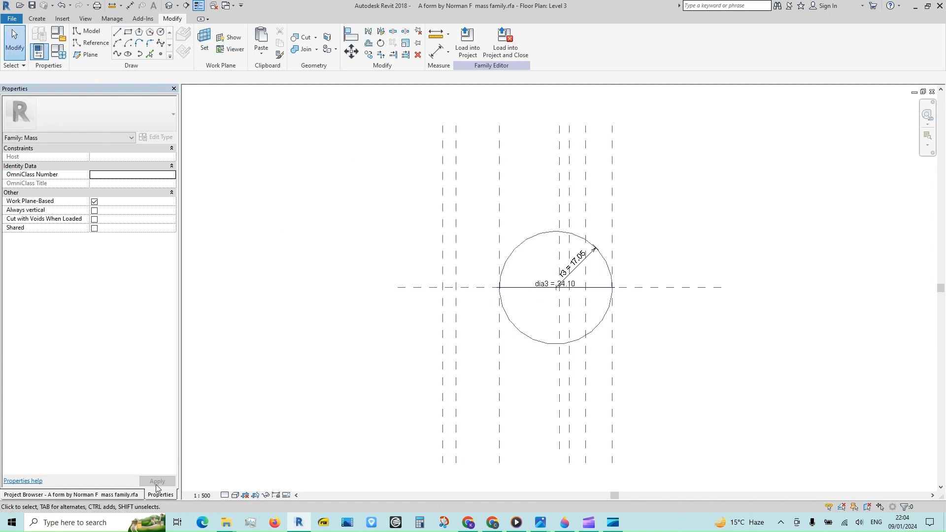
In the South elevation, draw a vertical reference plane up from Level 4, about 6 m left of the centre plane
left_click(133, 495)
double_click(43, 225)
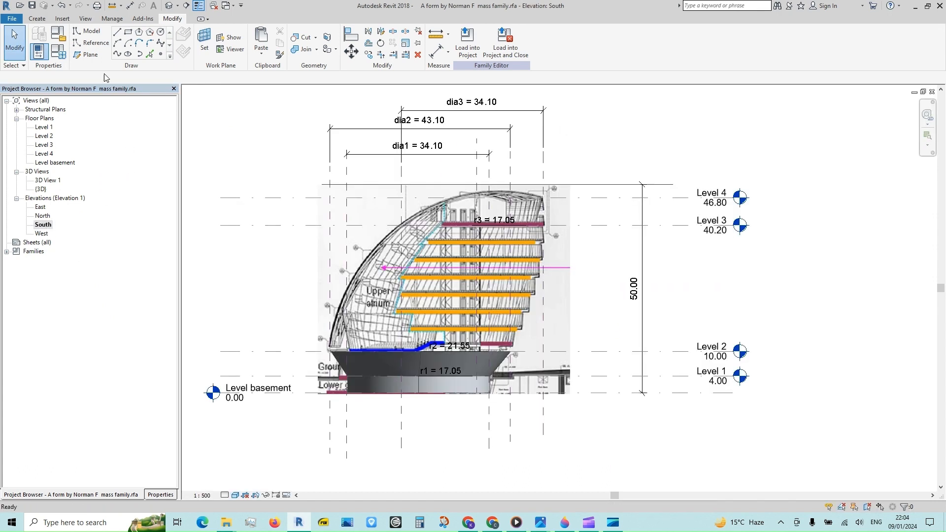
left_click(88, 54)
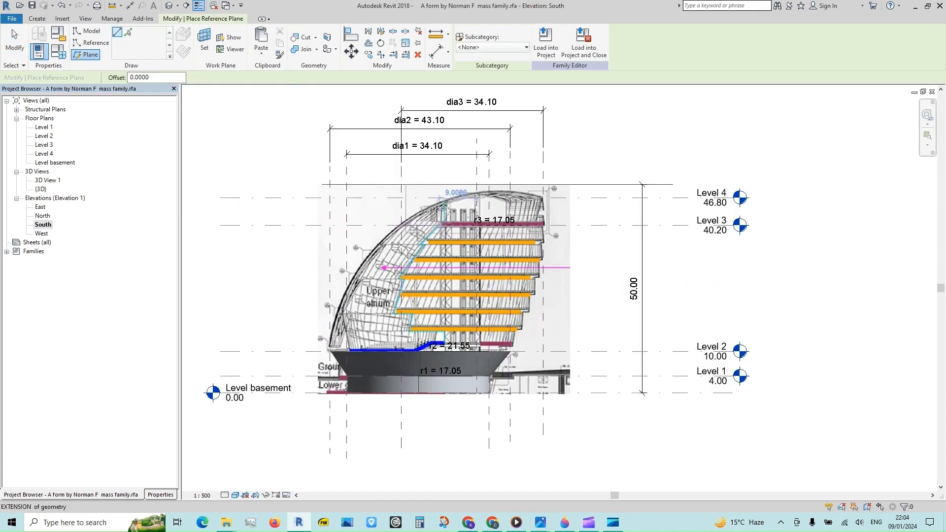
left_click(452, 198)
left_click(452, 166)
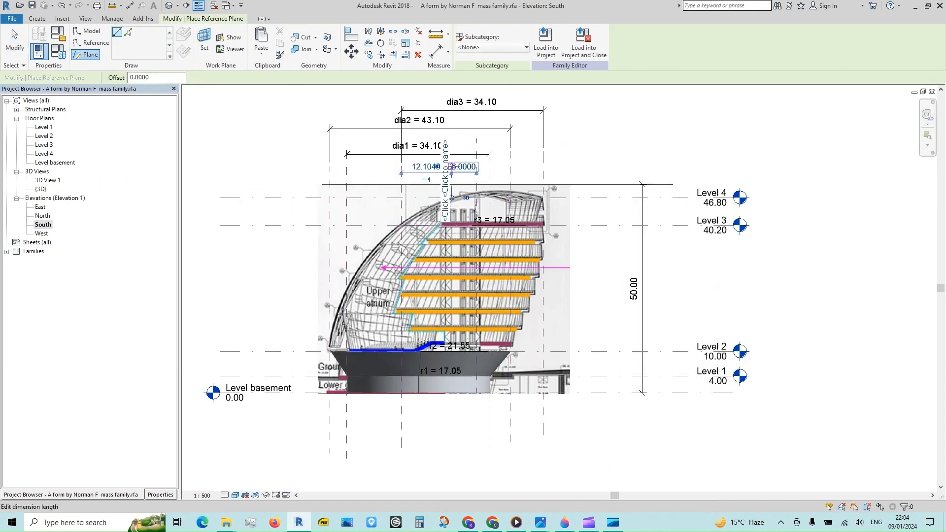
left_click(14, 42)
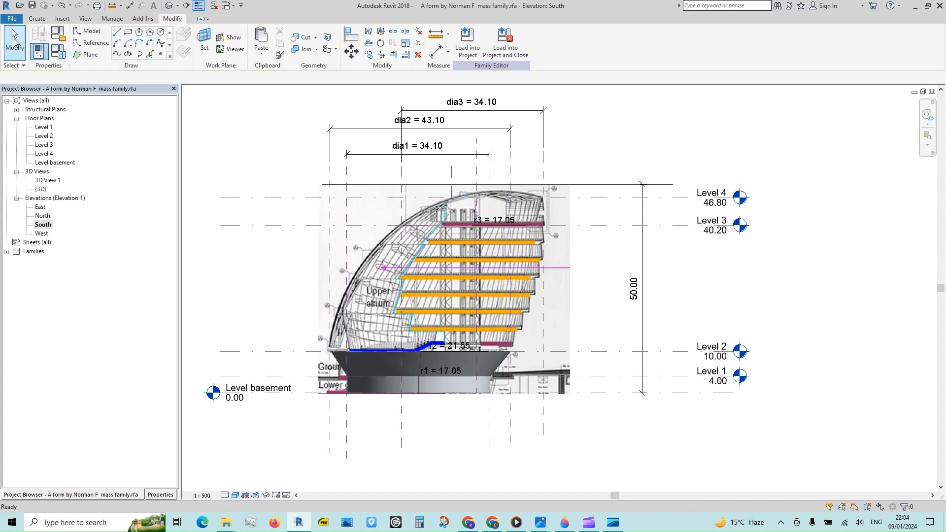
Extend the new vertical reference plane at Level 4 down through the building to below the basement level
left_click(452, 226)
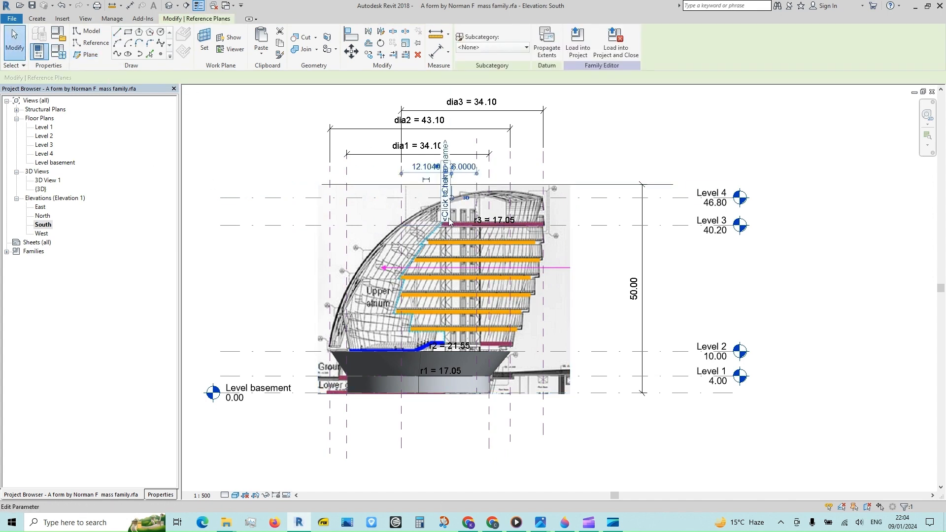
left_click(451, 224)
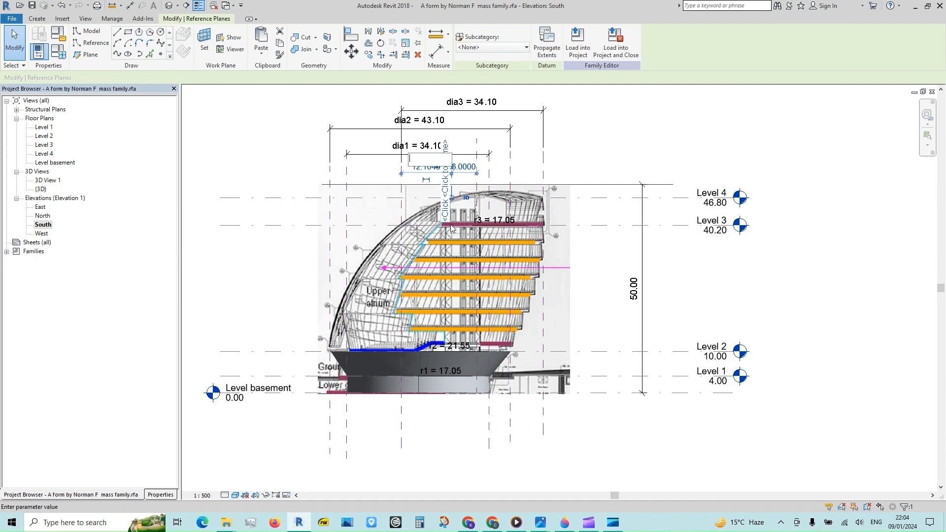
scroll(476, 190, "up", 2)
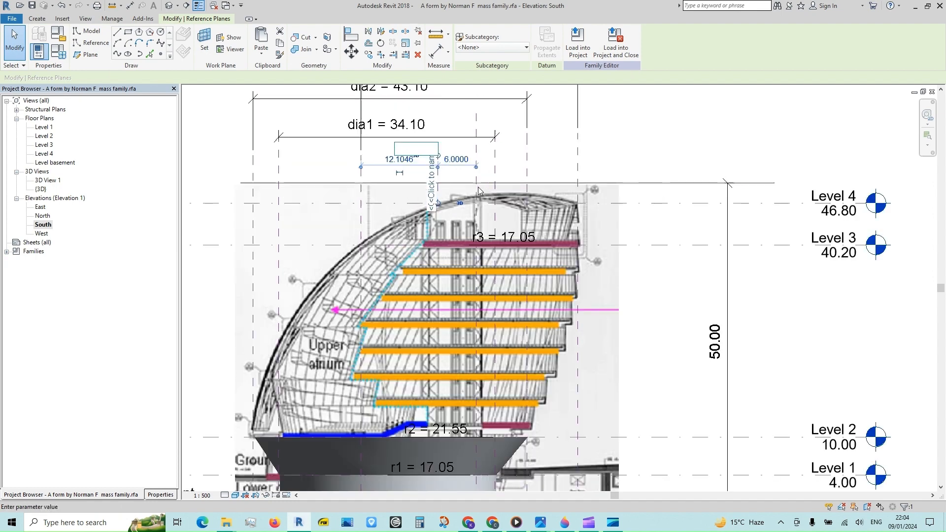
left_click(438, 203)
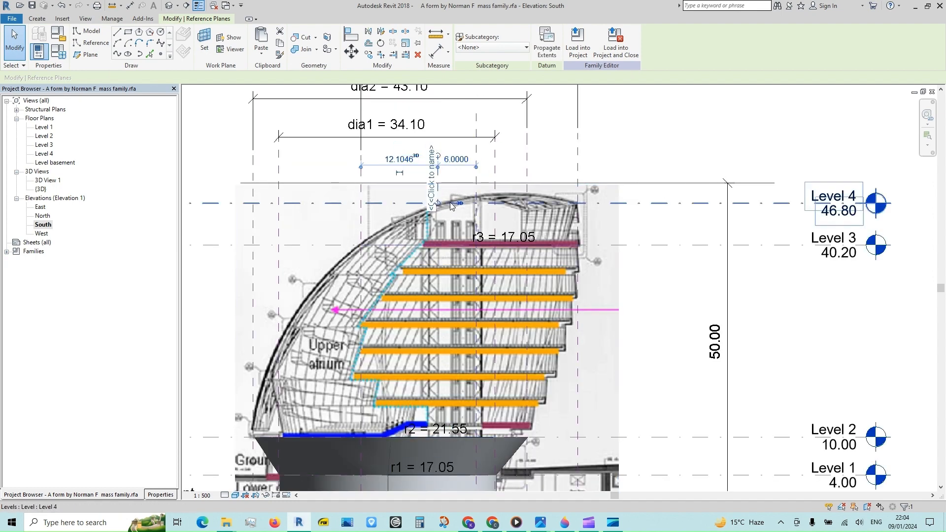
left_click_drag(439, 251, 437, 451)
scroll(437, 187, "down", 2)
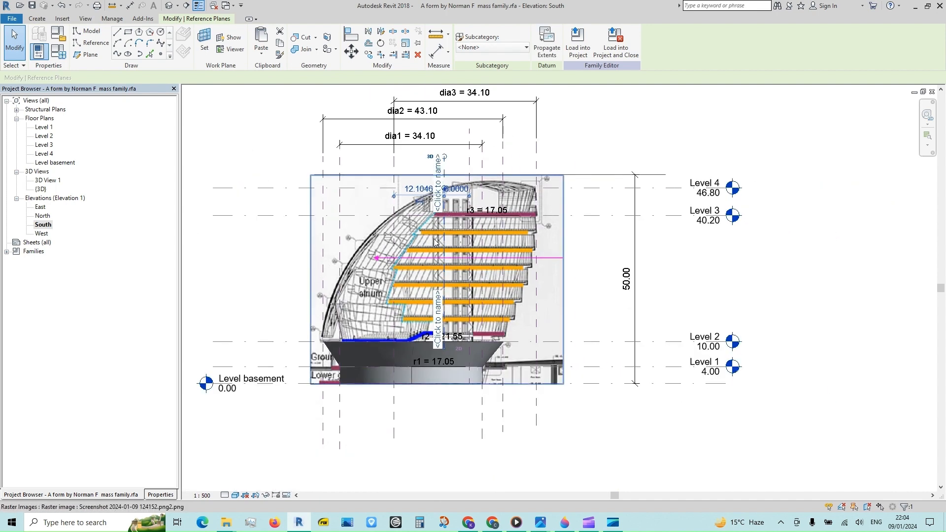
scroll(448, 349, "up", 2)
scroll(448, 348, "up", 1)
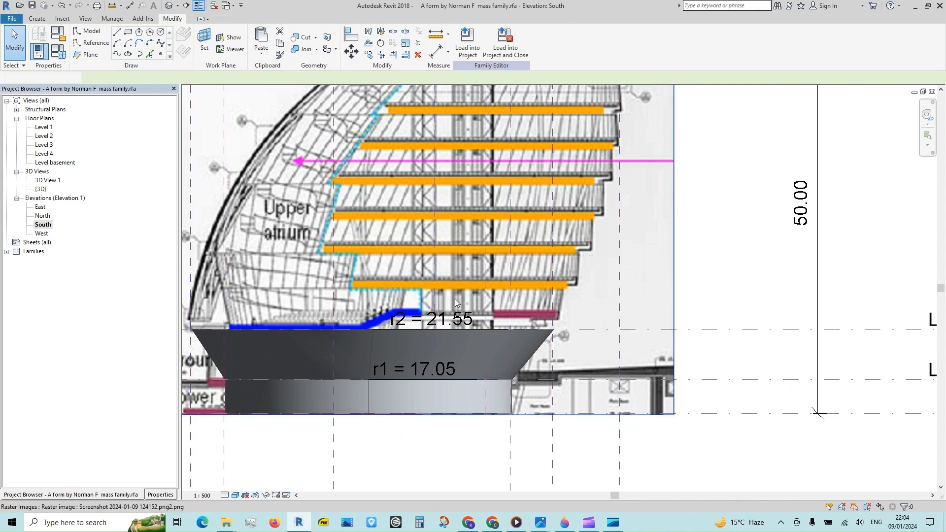
left_click_drag(435, 343, 436, 480)
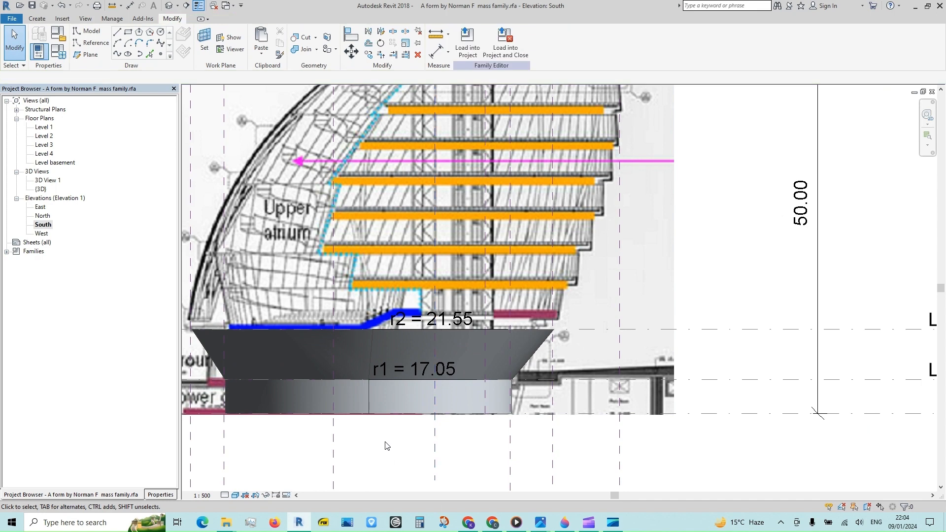
Name the extended reference plane 4b
scroll(385, 446, "down", 1)
left_click(423, 456)
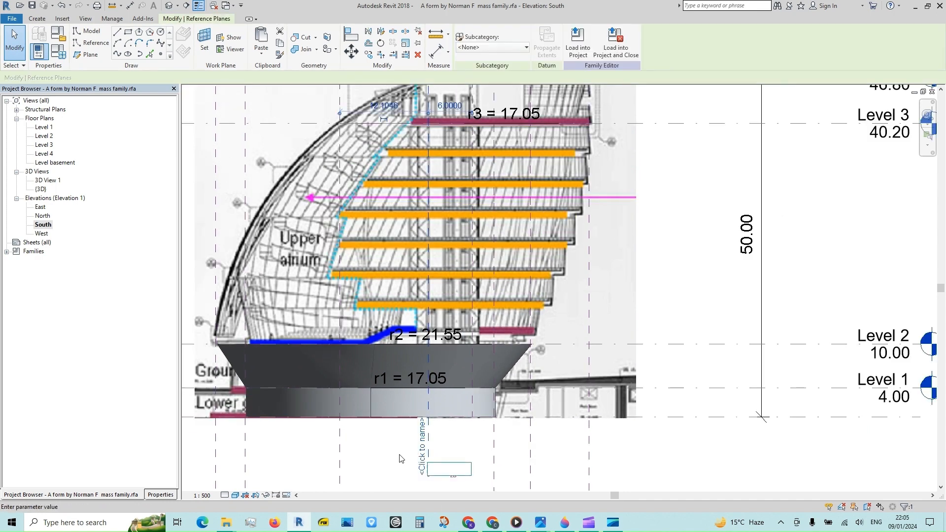
type("4b")
key("Return")
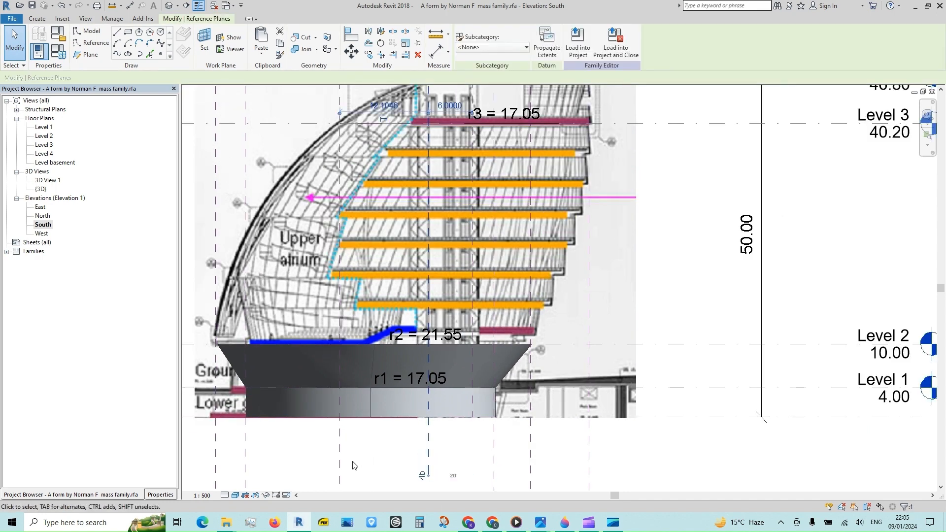
Name the left-hand reference plane of the dia3 dimension 3b
left_click(339, 474)
left_click(335, 474)
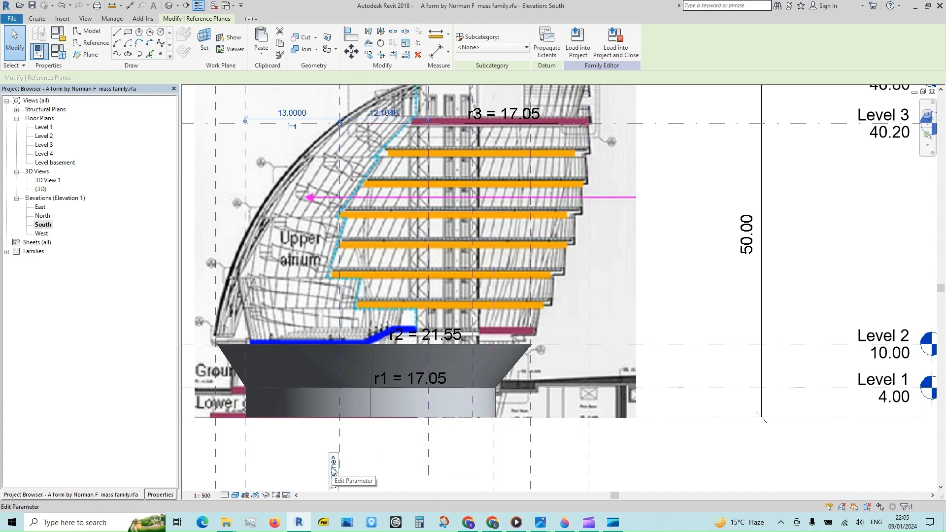
left_click(335, 473)
scroll(390, 445, "down", 2)
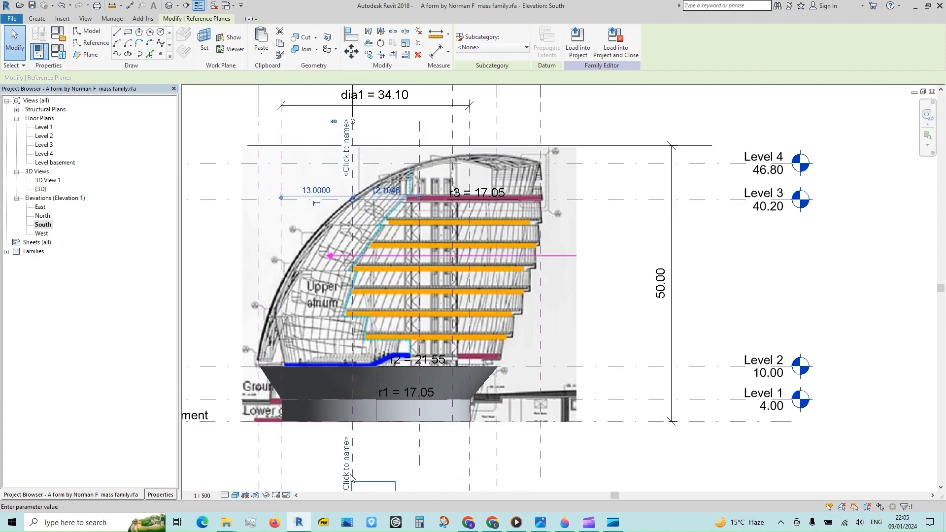
scroll(380, 462, "down", 1)
scroll(377, 461, "up", 3)
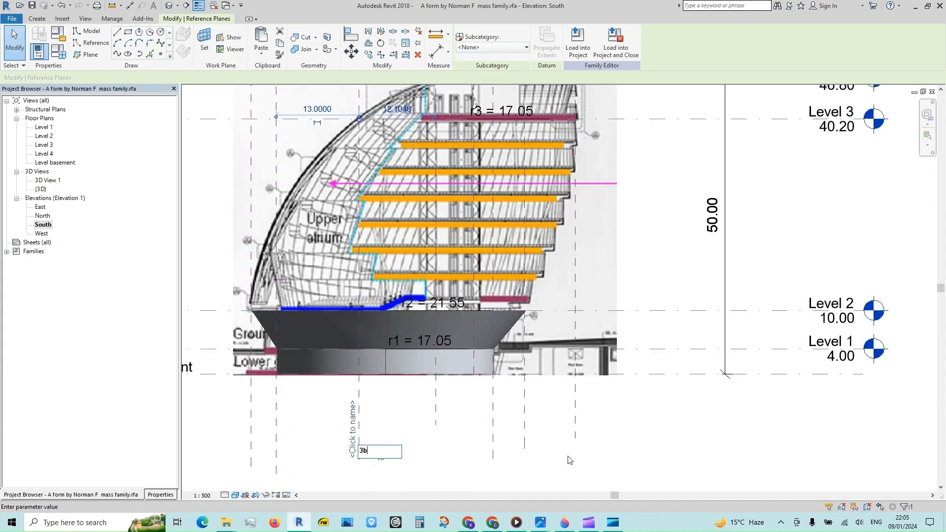
key("Return")
Rename the right-hand reference plane of the dia3 dimension as 3 and 4
left_click(575, 438)
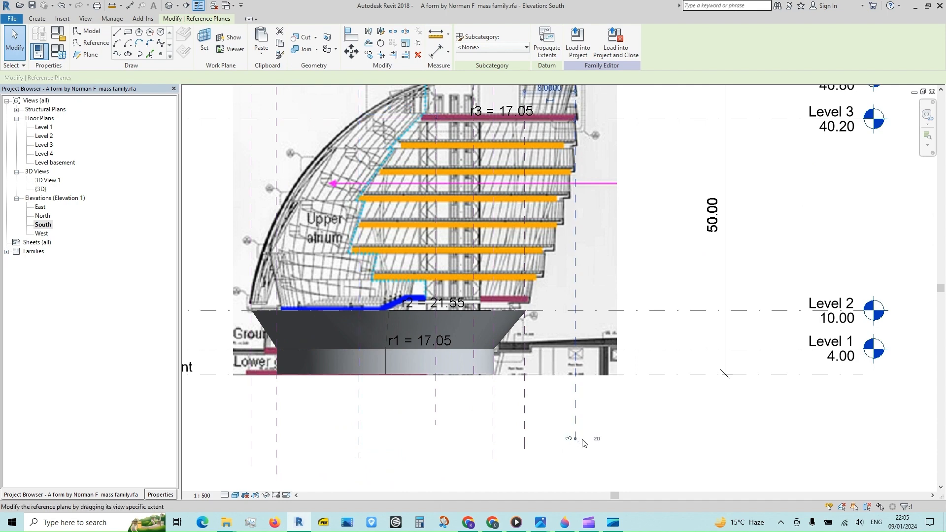
left_click(570, 439)
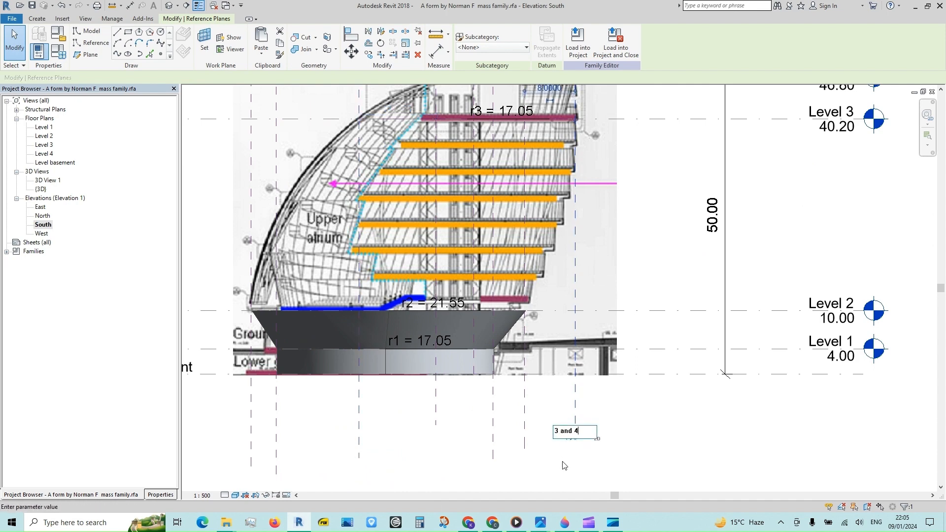
key("Return")
scroll(501, 419, "down", 3)
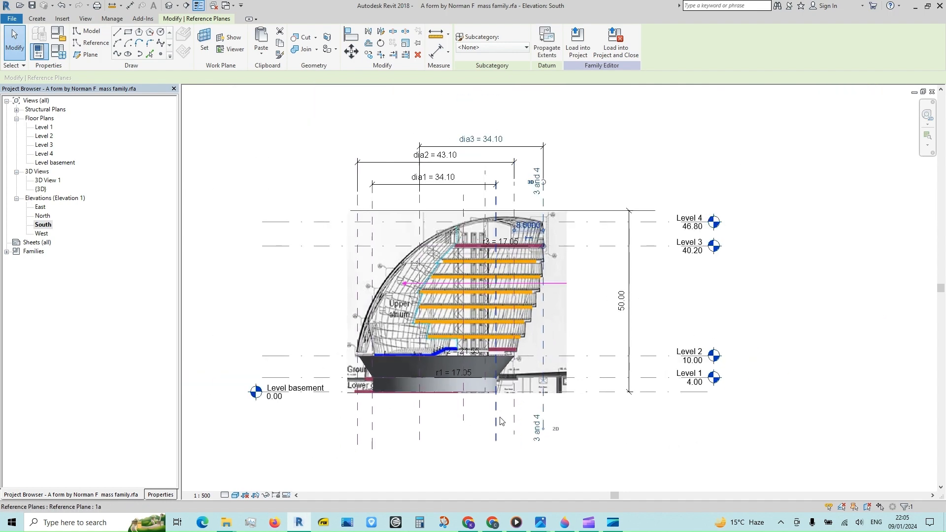
scroll(330, 181, "down", 1)
left_click(402, 461)
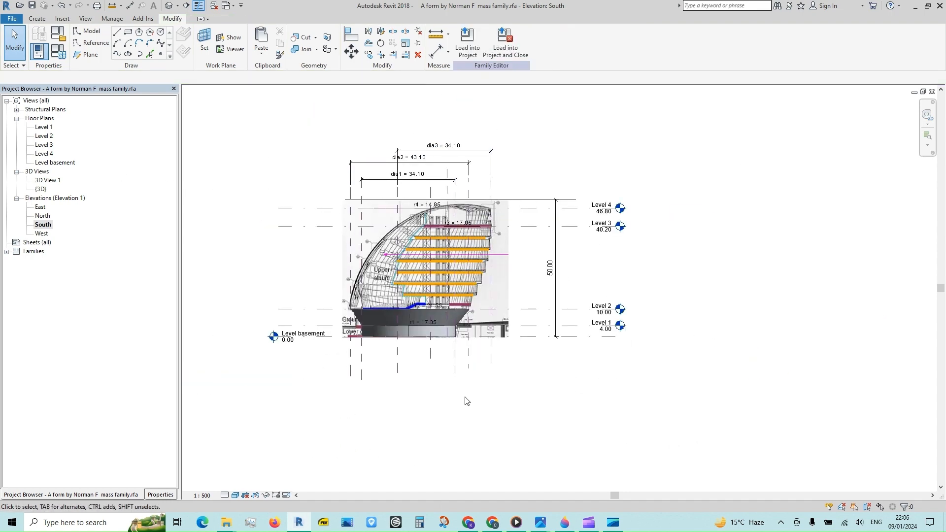
Place an aligned dimension between reference planes 4b and 3 and 4, above the dia3 dimension
scroll(467, 400, "up", 2)
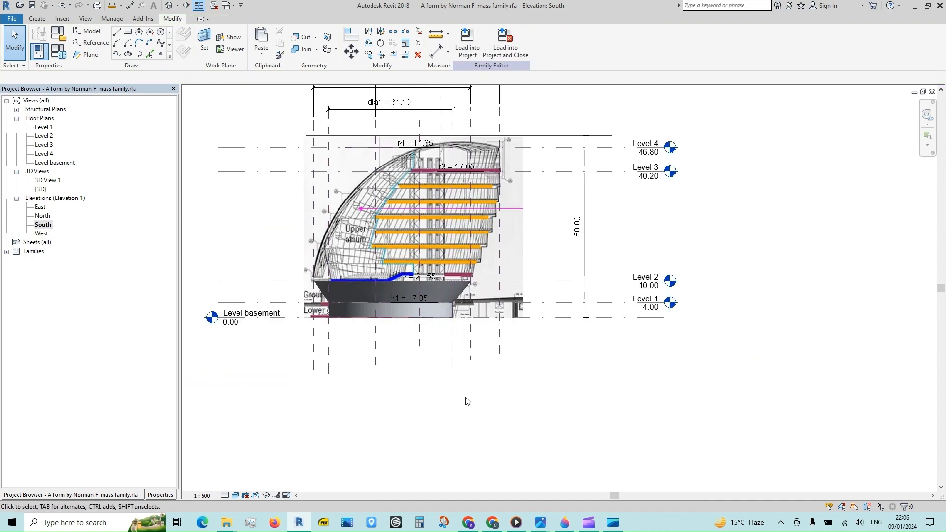
scroll(467, 400, "down", 1)
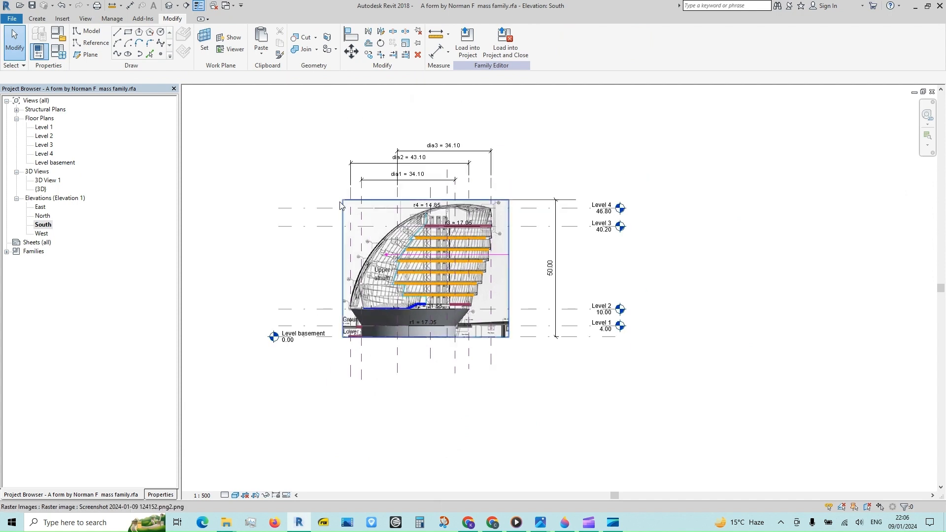
left_click(440, 52)
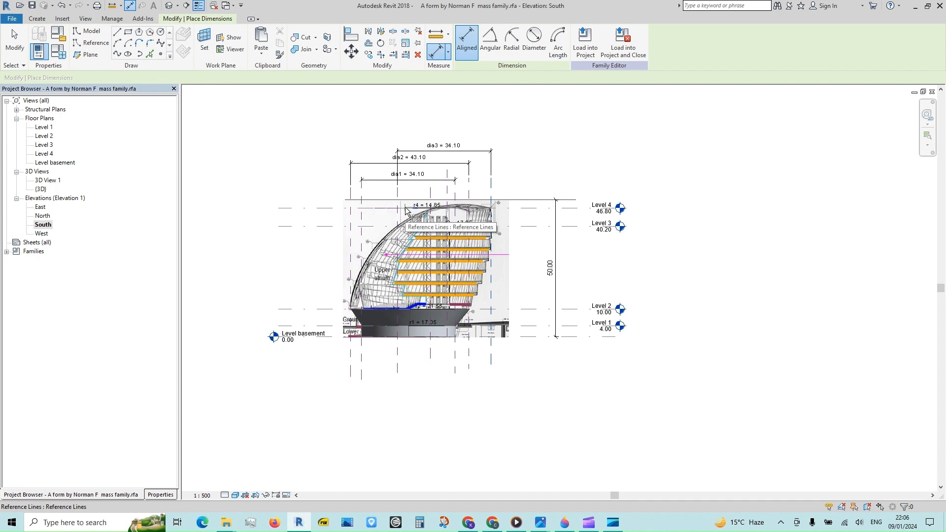
left_click(433, 196)
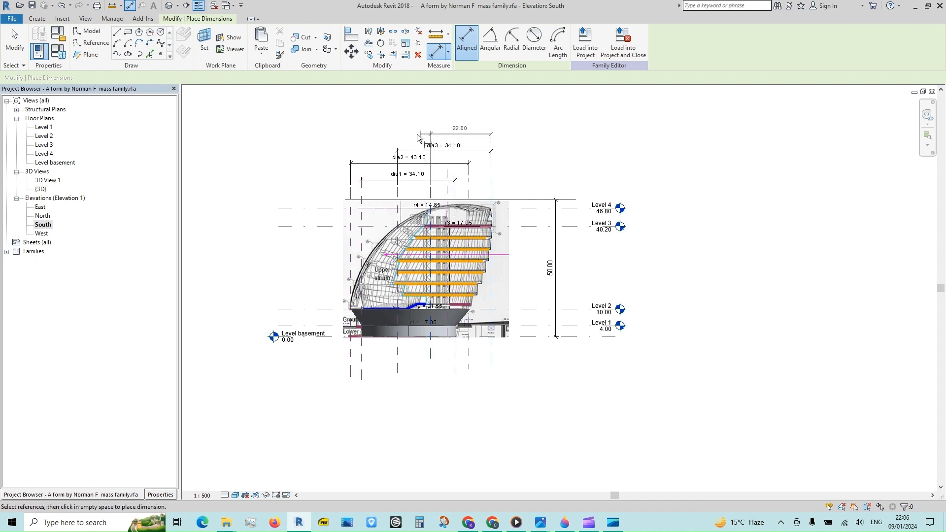
left_click(354, 134)
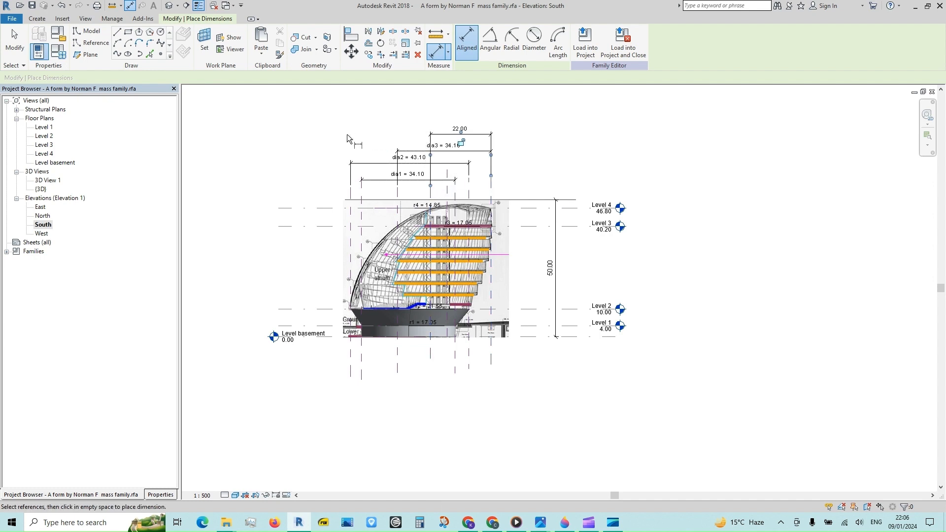
left_click(14, 50)
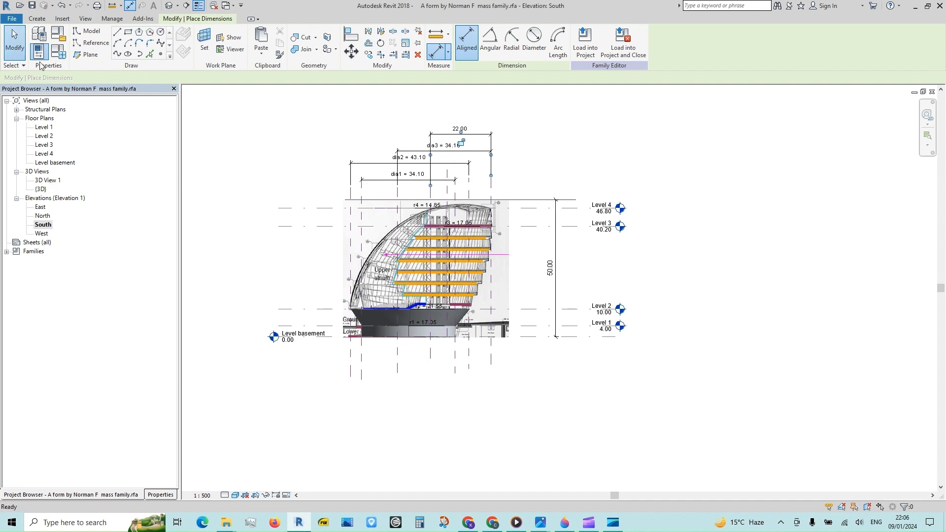
Label the dimension between planes 4b and 3 and 4 with a new family type parameter named dia4
left_click(481, 134)
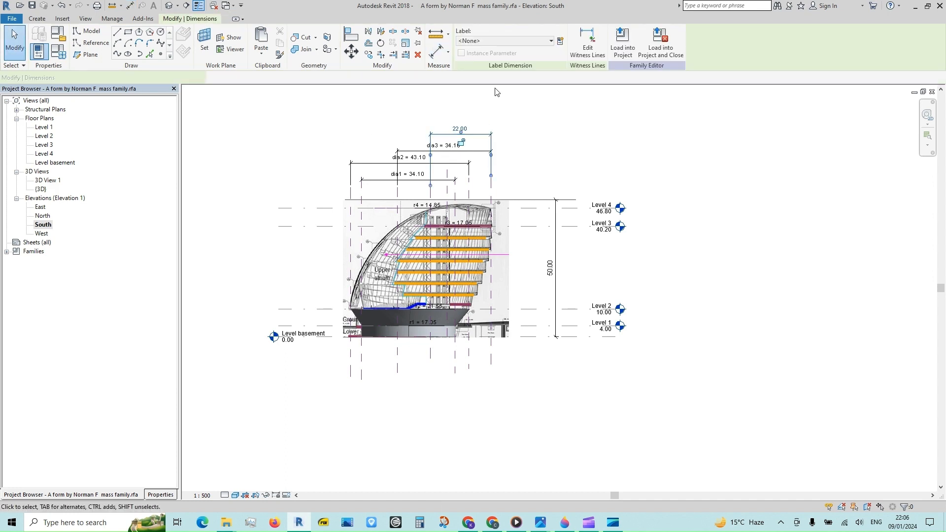
left_click(560, 41)
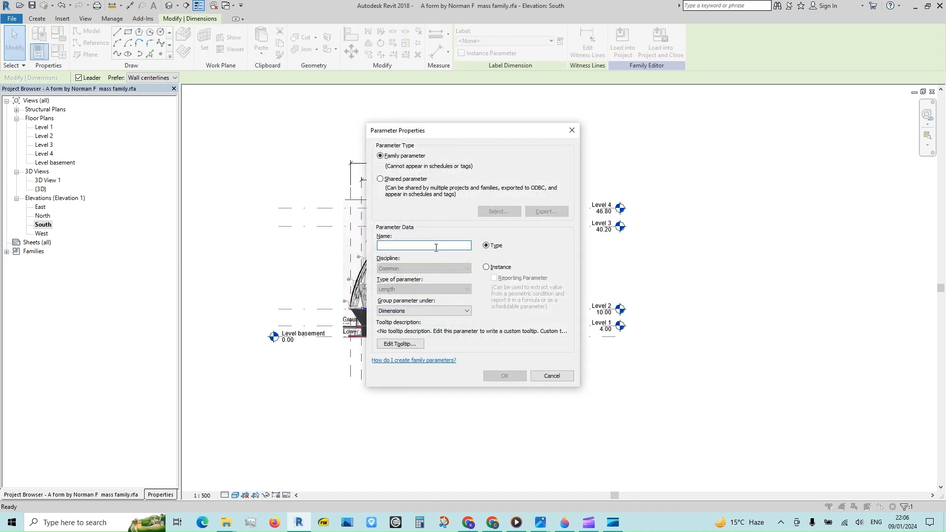
type("dia4")
left_click(504, 378)
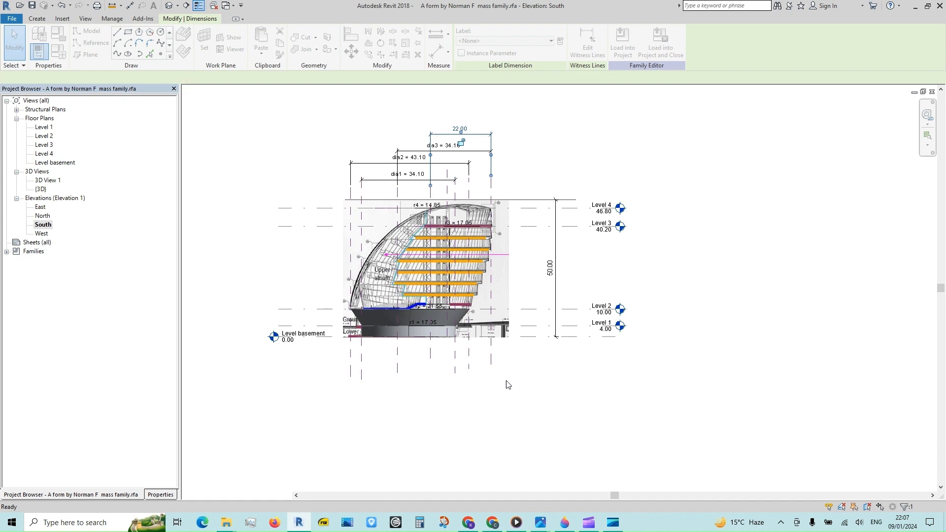
left_click(545, 384)
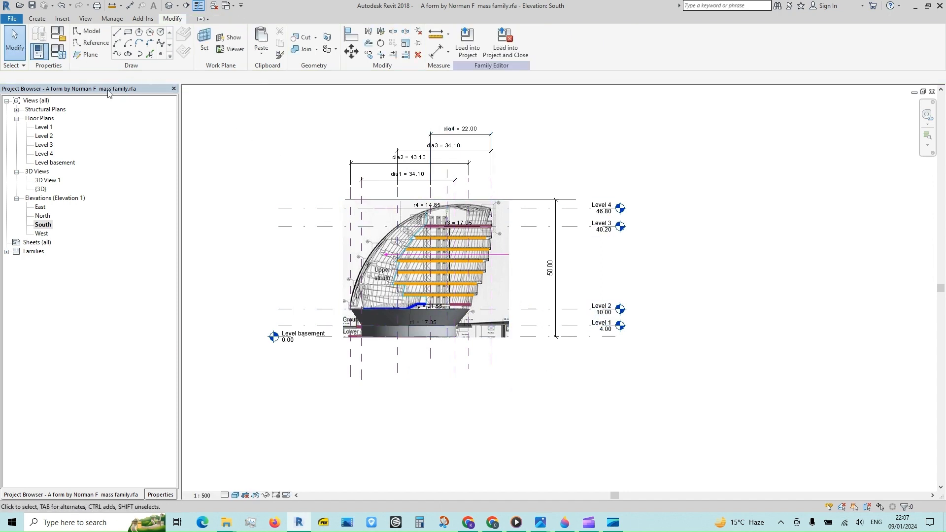
In the Level 4 plan, draw a circle of about 14.85 m radius above the horizontal centre reference plane
double_click(45, 154)
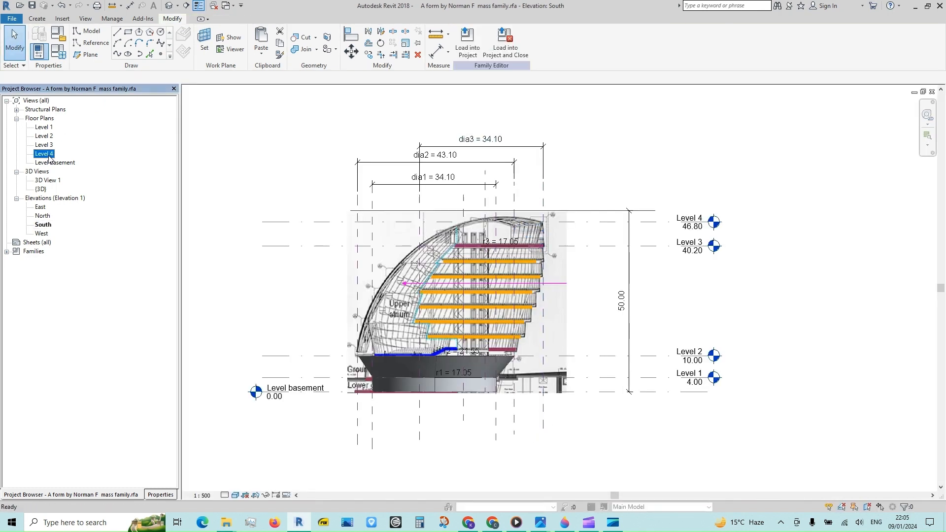
double_click(44, 154)
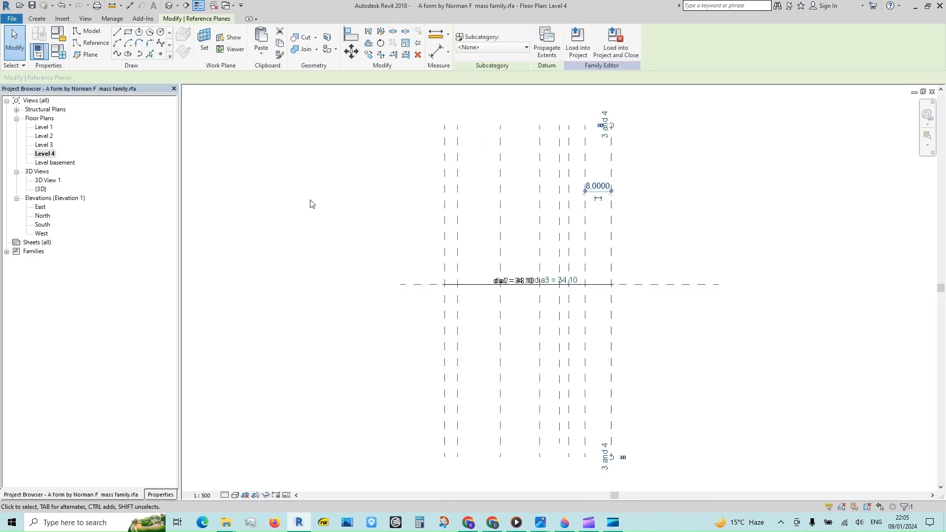
left_click(161, 31)
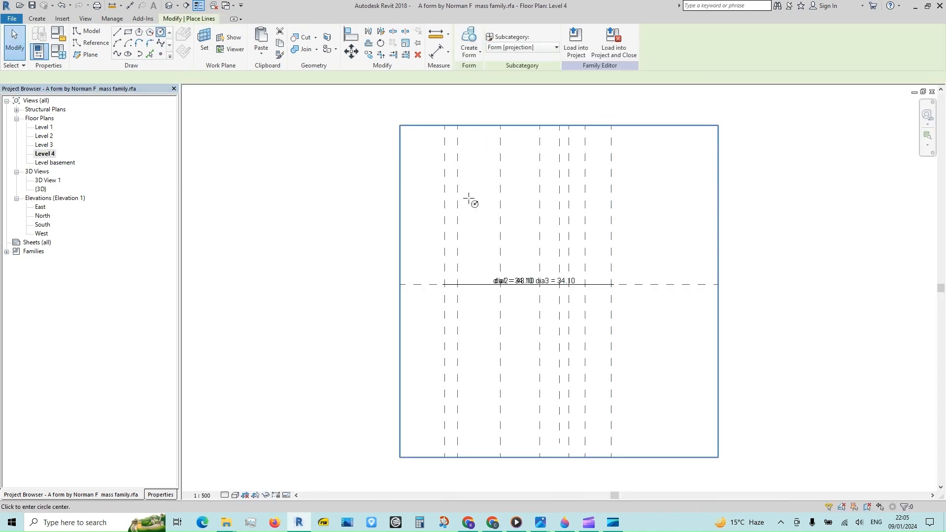
left_click(522, 173)
left_click(570, 173)
key("Escape")
key("Escape")
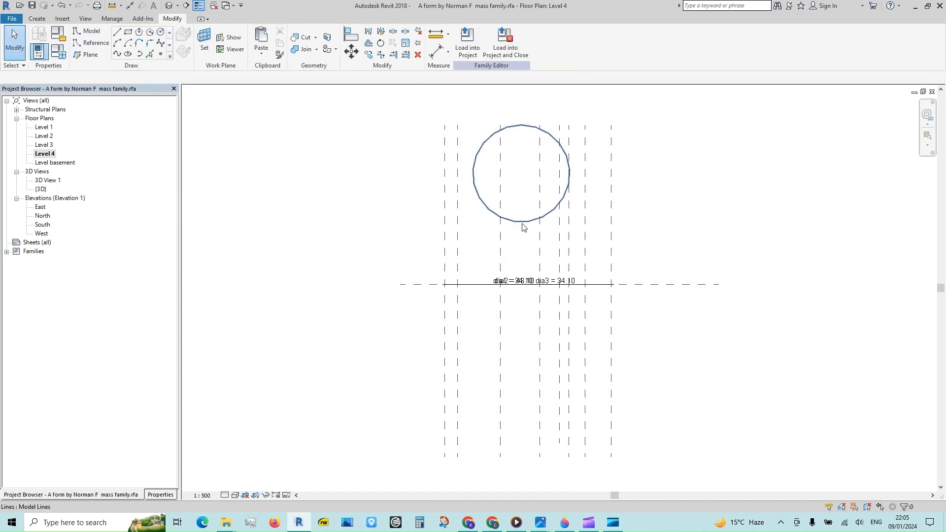
Make the Level 4 circle's radius dimension permanent and label it with a new type parameter named r4
left_click(522, 223)
left_click(544, 161)
left_click(538, 150)
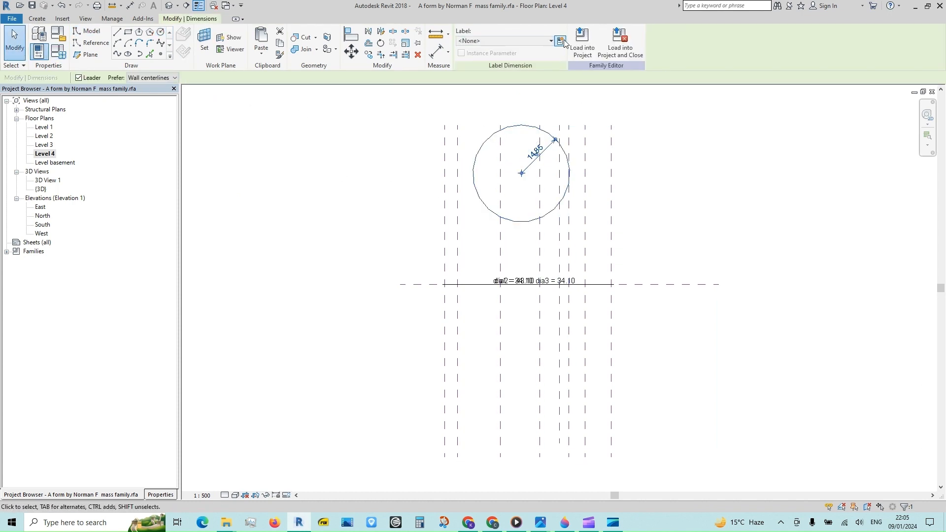
left_click(560, 41)
type("r4")
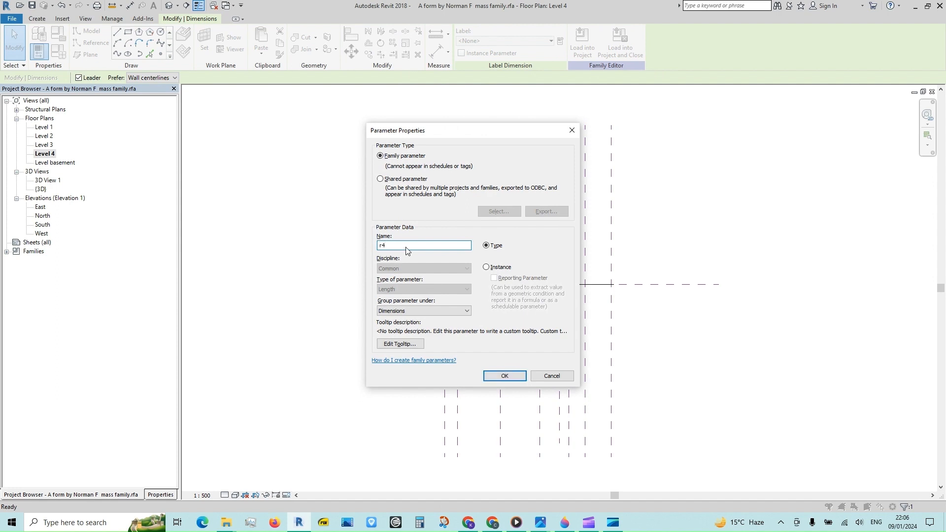
left_click(500, 373)
Convert the r4 circle on Level 4 to a reference line
left_click(490, 213)
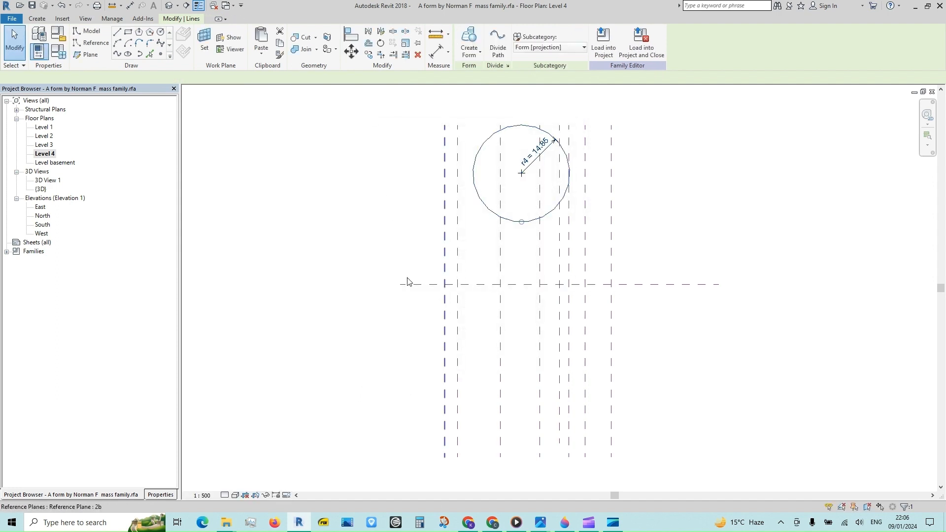
left_click(161, 495)
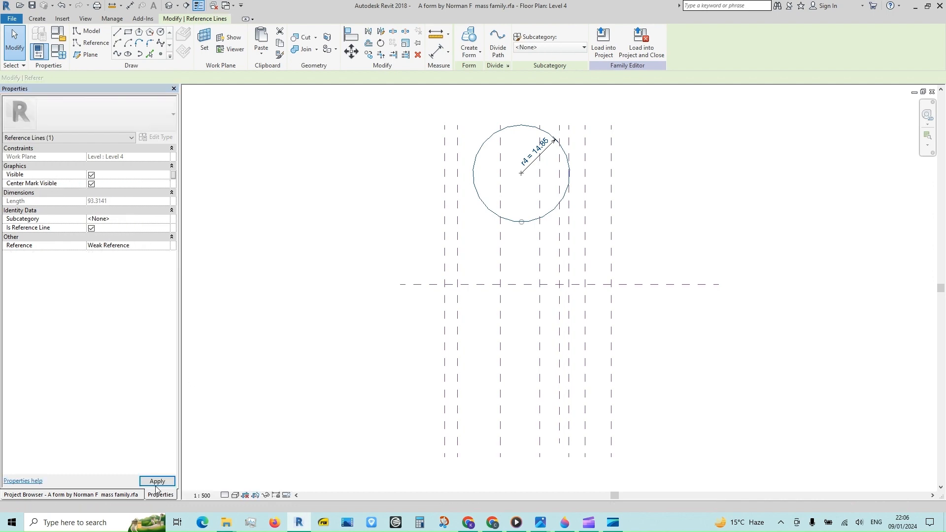
left_click(273, 302)
Define the family parameter r4 with the formula dia4/2, so the Level 4 radius follows the dimension in the South elevation
left_click(58, 51)
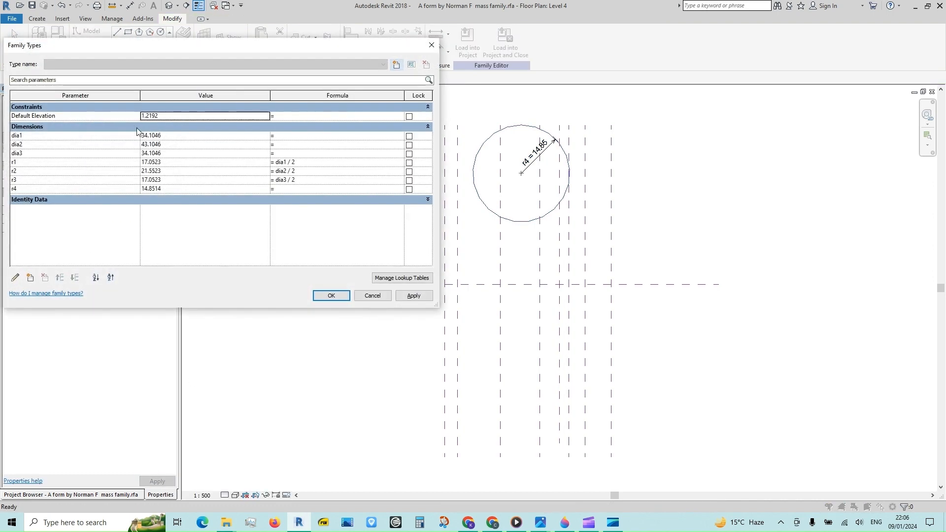
left_click(337, 295)
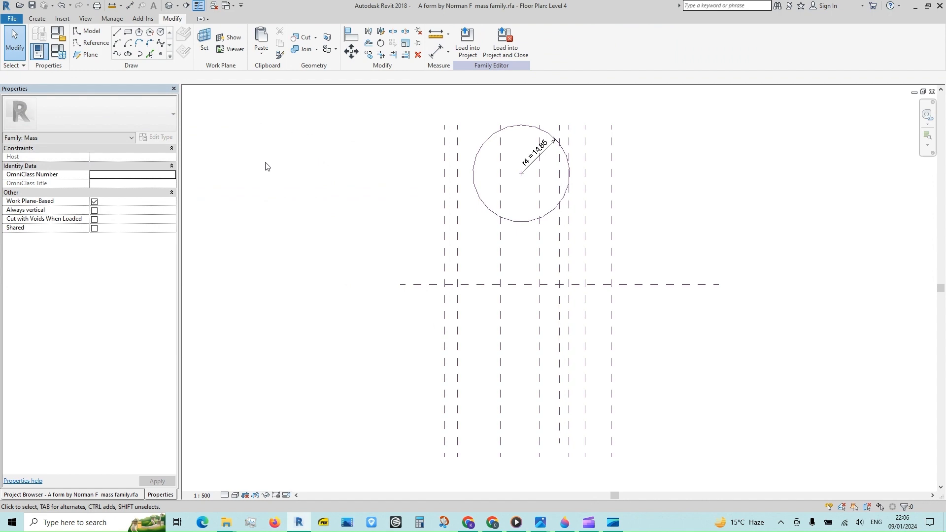
left_click(74, 494)
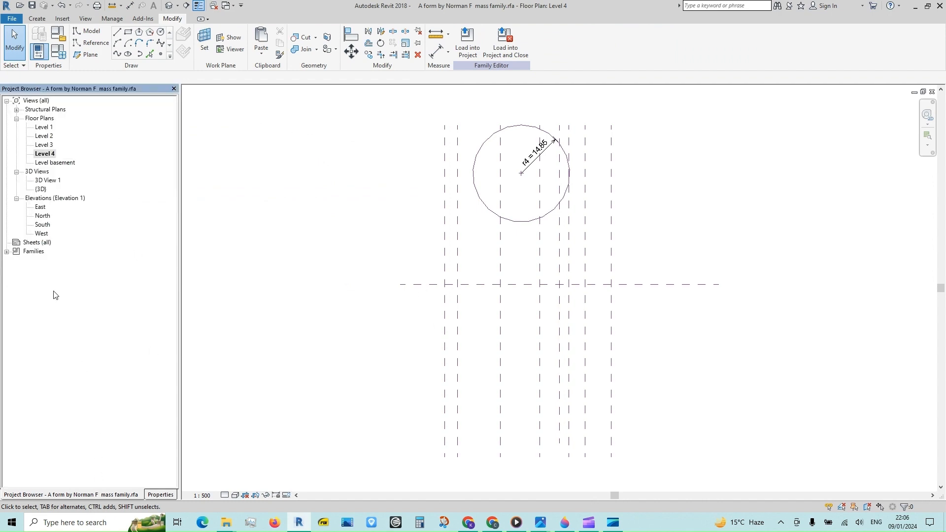
double_click(42, 225)
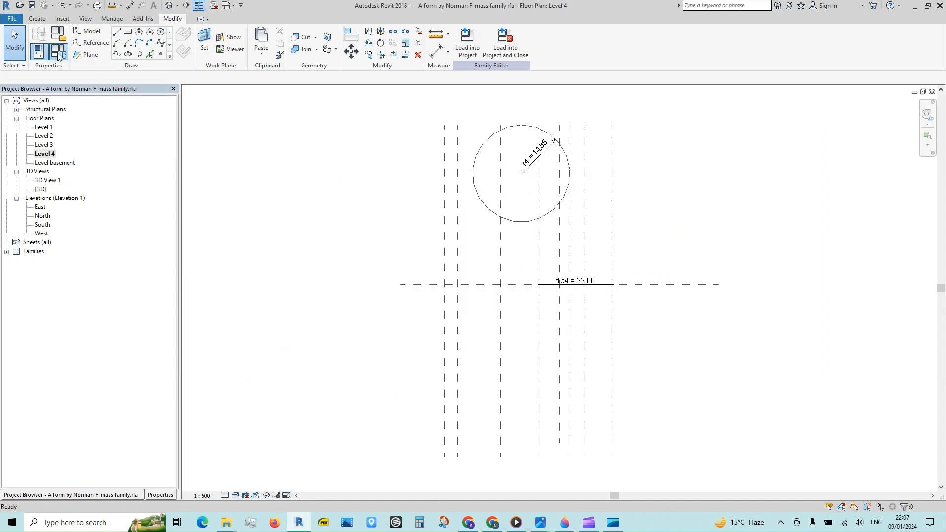
left_click(58, 51)
left_click(286, 198)
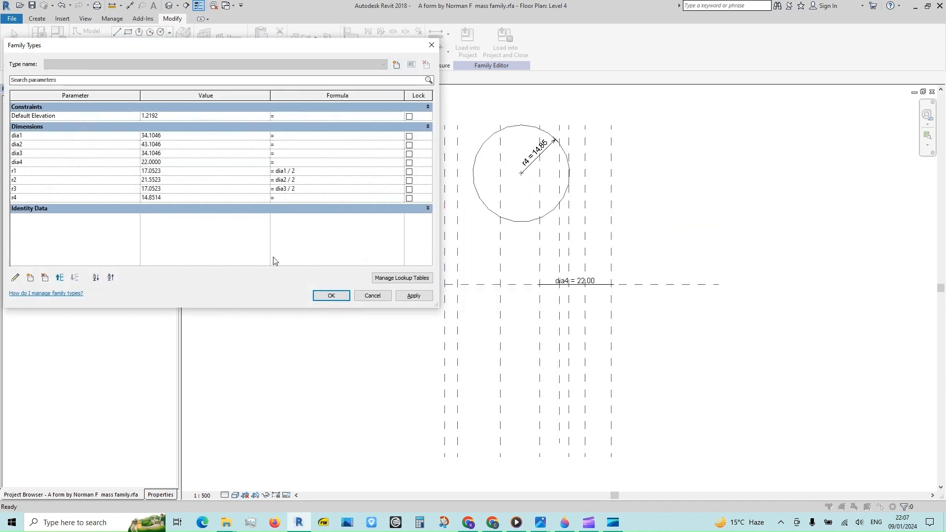
type("dia4/2")
left_click(326, 295)
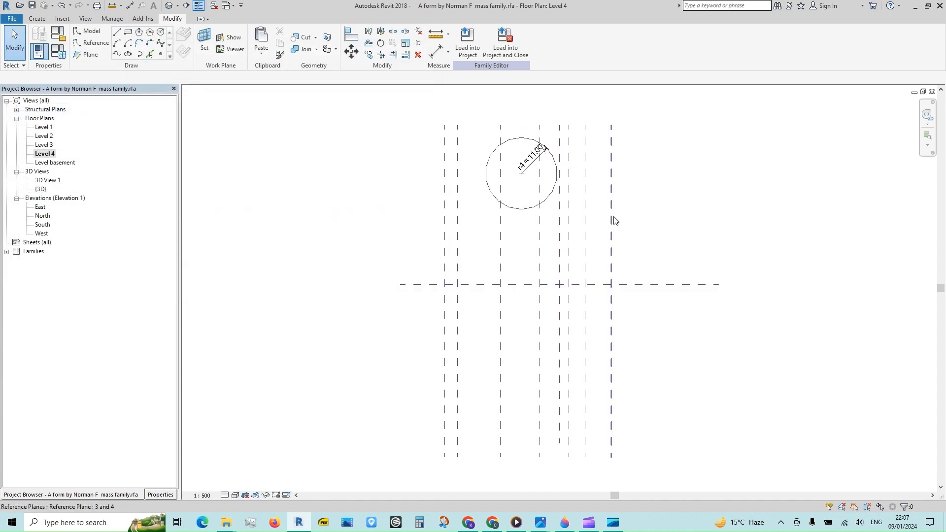
Move the r4 circle on Level 4 horizontally until it fits between reference planes 4b and 3 and 4
left_click(524, 209)
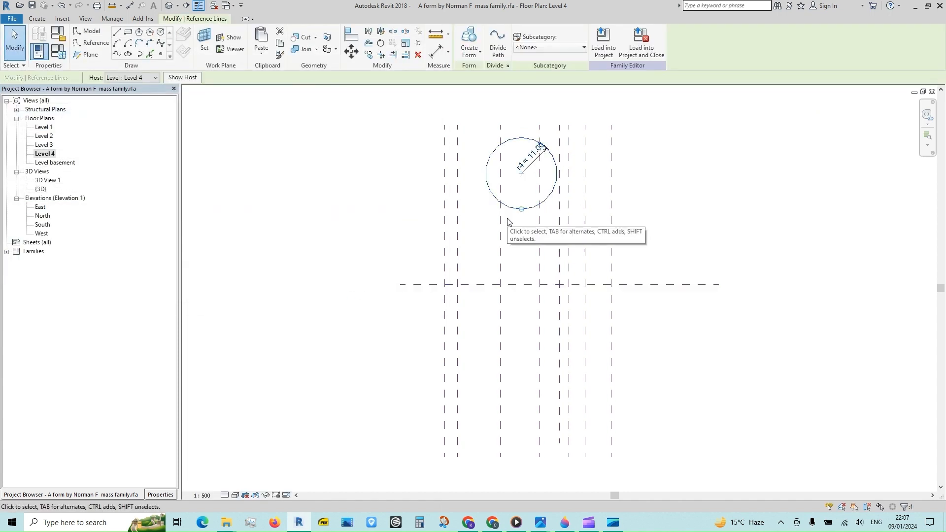
key("Right")
key("Right")
key("Right")
key("Right")
key("Right")
key("Right")
key("Right")
key("Right")
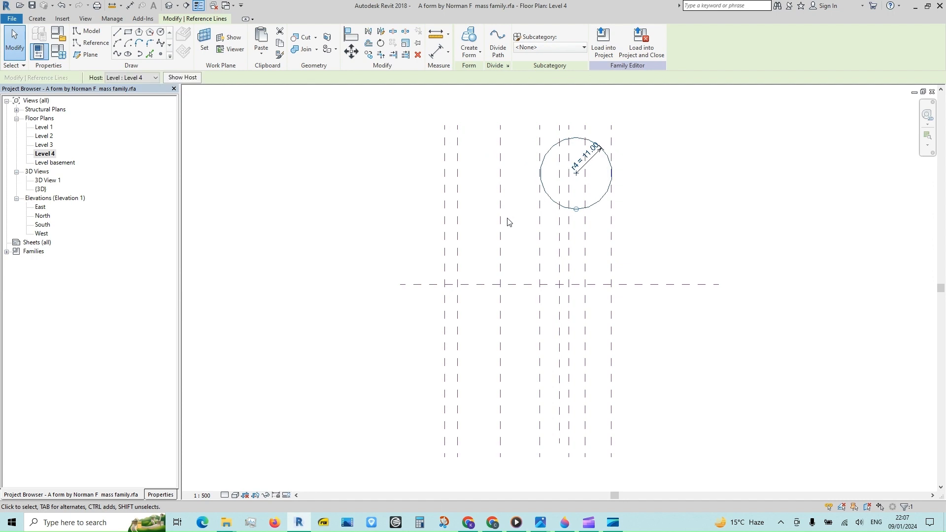
Align the centre of the r4 circle with the horizontal centre reference plane on Level 4
left_click(351, 35)
left_click(520, 285)
left_click(576, 174)
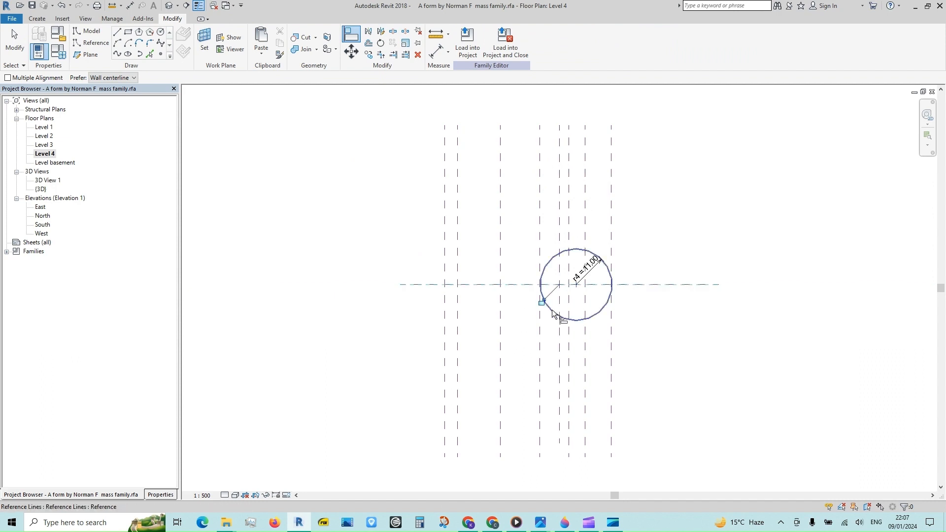
key("Escape")
key("Escape")
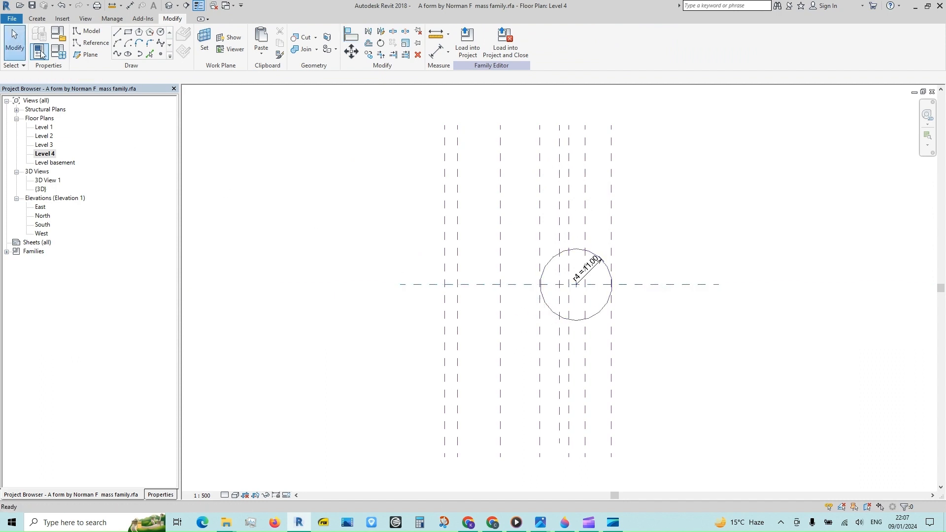
In the 3D view, create a solid form through the r2, r3 and r4 reference circles
left_click(169, 6)
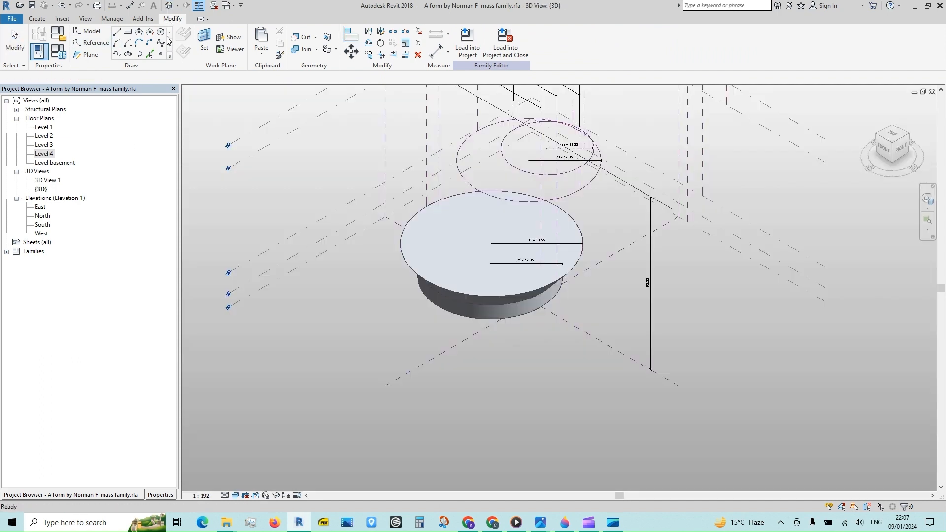
left_click(418, 277)
left_click(466, 184, "ctrl")
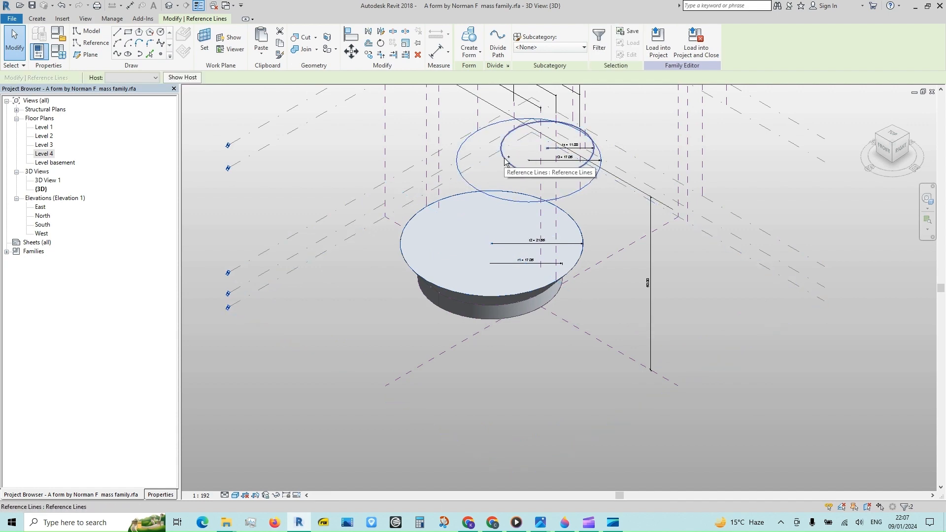
left_click(502, 148, "ctrl")
left_click(469, 40)
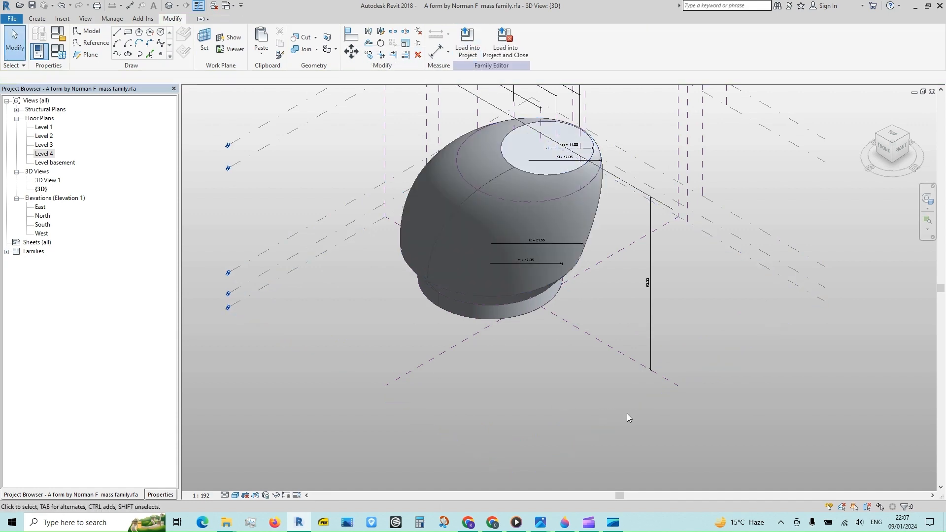
middle_click_drag(653, 435, 661, 290, "shift")
scroll(425, 404, "down", 1)
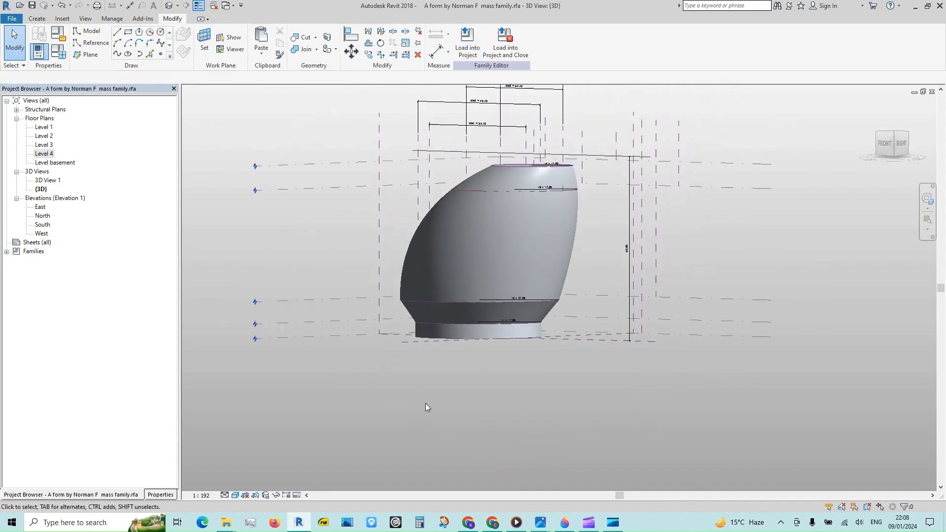
scroll(424, 403, "down", 3)
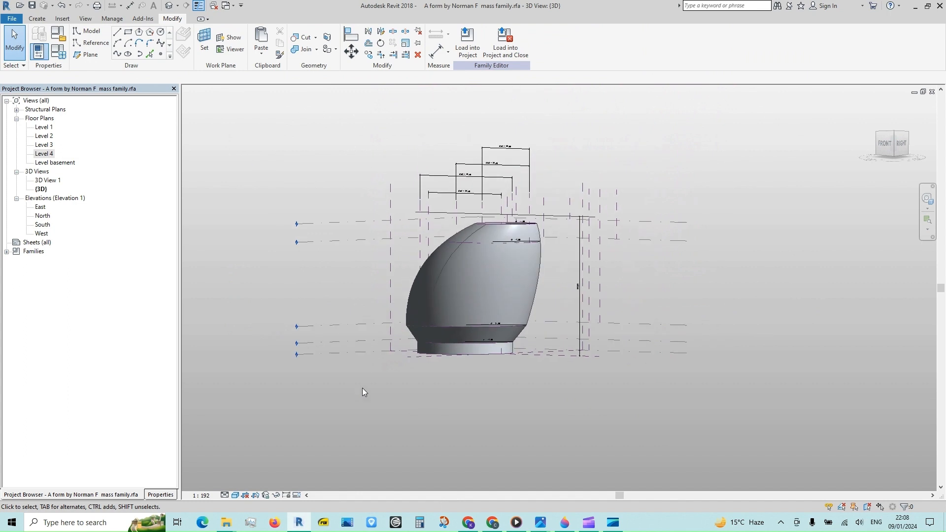
Save the family and check the lower form against the section drawing in the South elevation
left_click(32, 7)
double_click(43, 226)
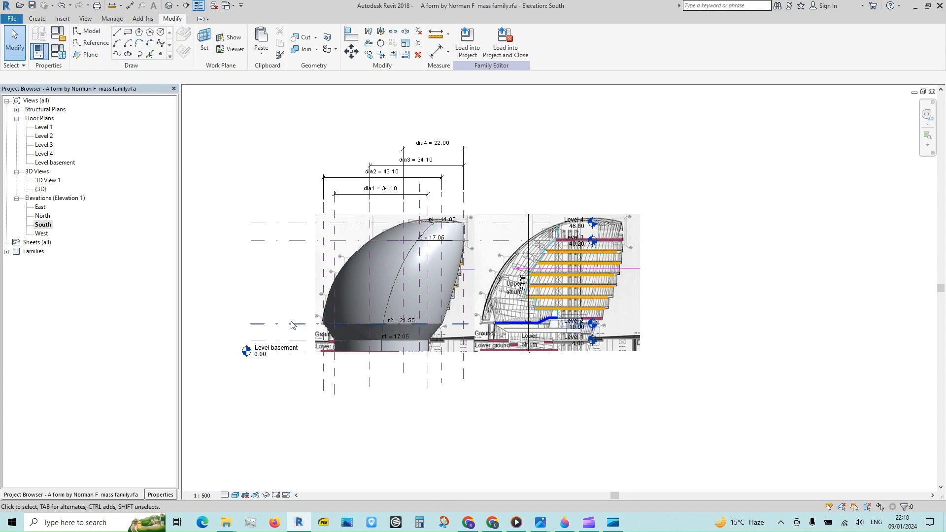
left_click(333, 339)
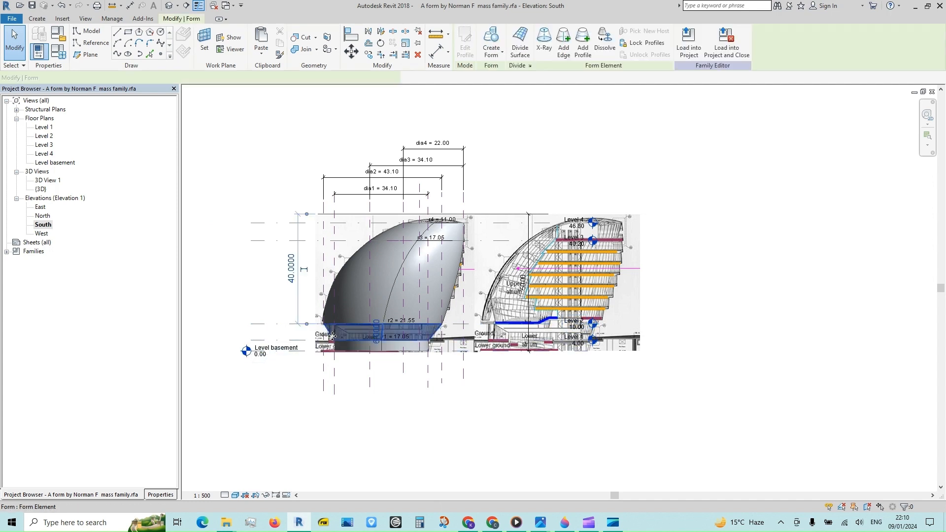
left_click(404, 96)
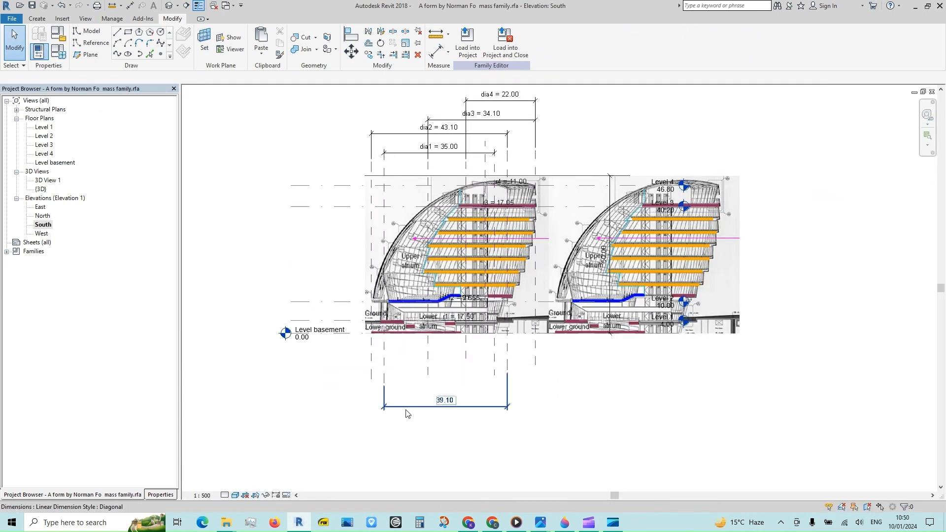
Label the dimension below the building in the South elevation with a new family type parameter named dia2lower
left_click(407, 413)
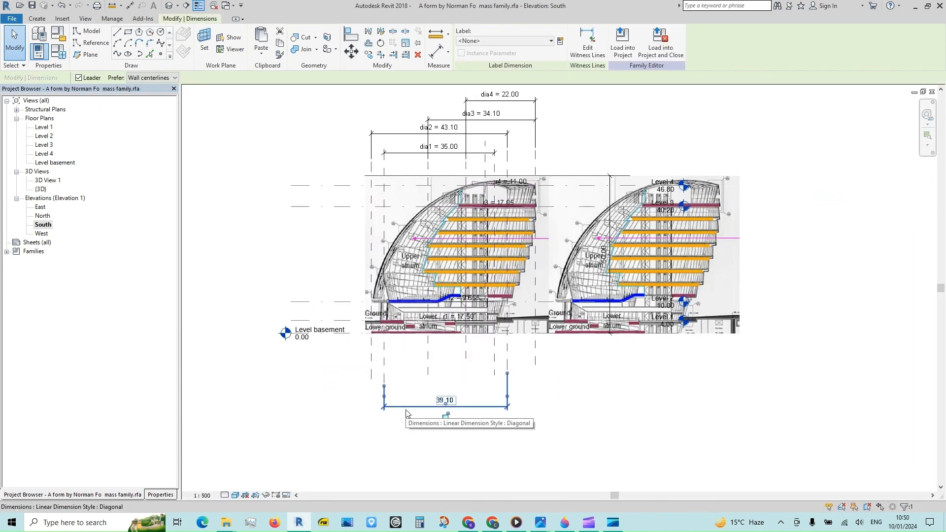
left_click(561, 40)
type("dia2lower")
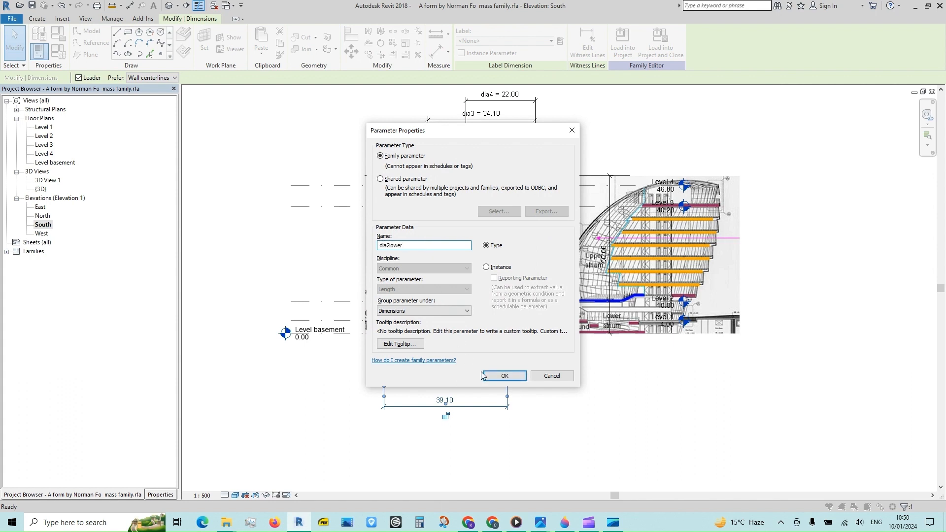
left_click(483, 376)
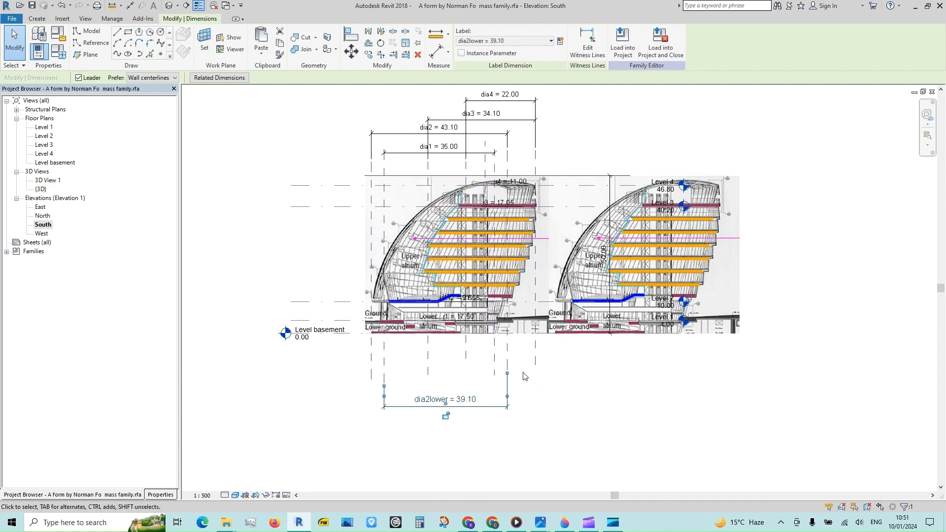
In the Level 2 plan, draw a circle of about 12.91 m radius above the r2 circle
double_click(51, 137)
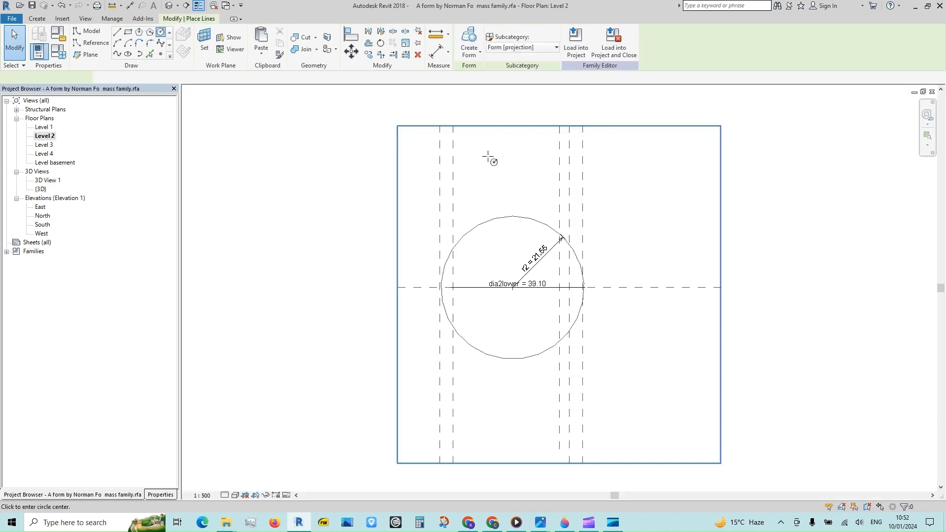
key("l")
key("i")
left_click(517, 155)
left_click(560, 167)
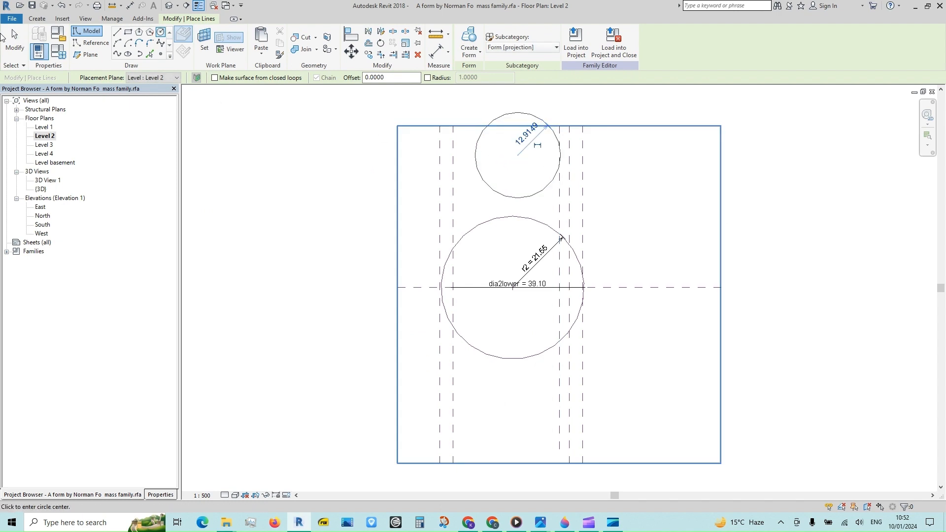
key("Escape")
key("Escape")
Make the new Level 2 circle's radius dimension permanent and label it with a new type parameter named r2lower
left_click(500, 194)
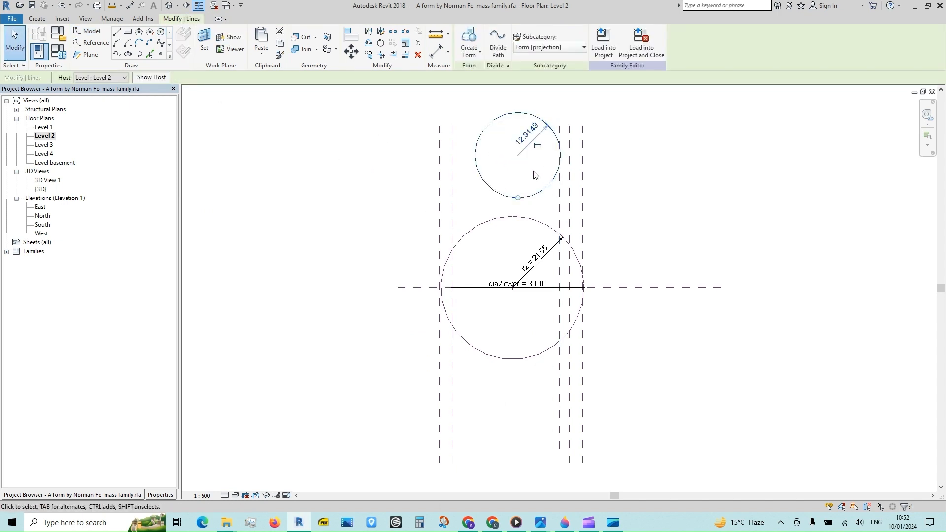
left_click(540, 144)
left_click(544, 133)
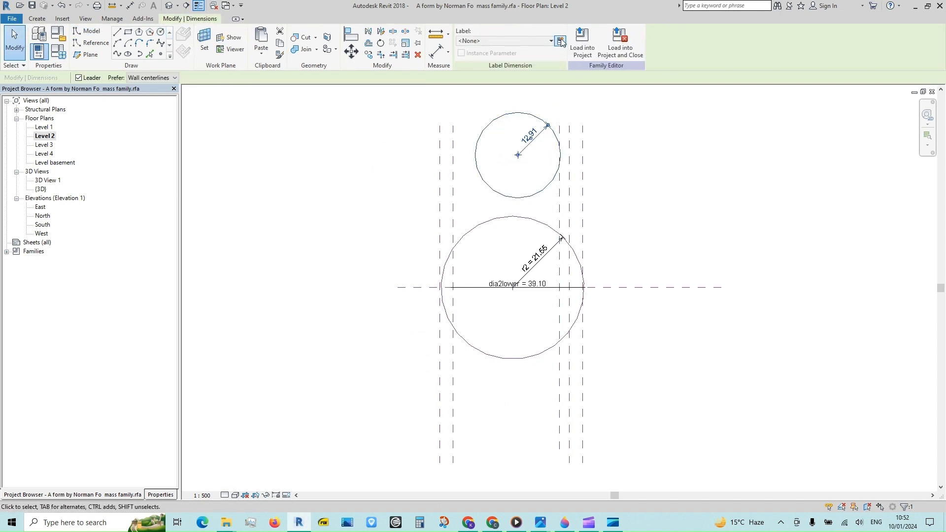
left_click(560, 41)
type("dia2lower")
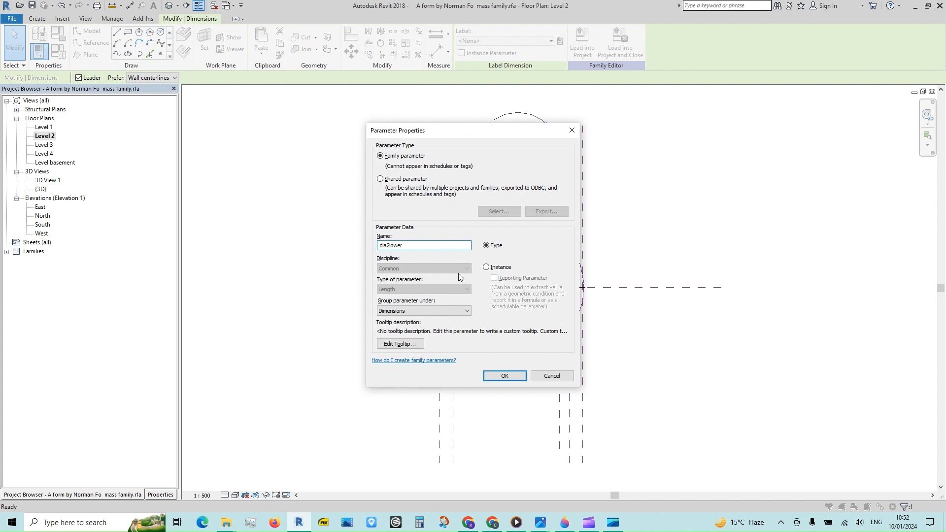
left_click(504, 376)
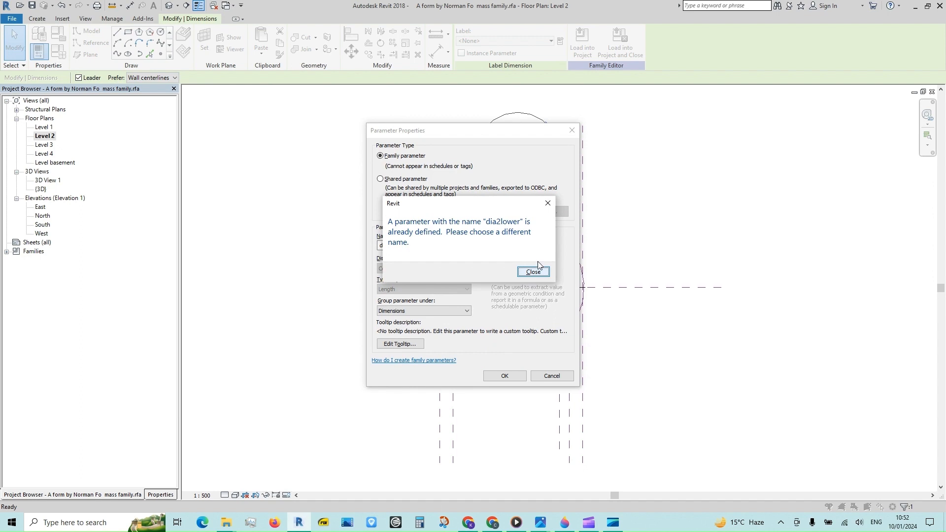
left_click(534, 272)
left_click(442, 246)
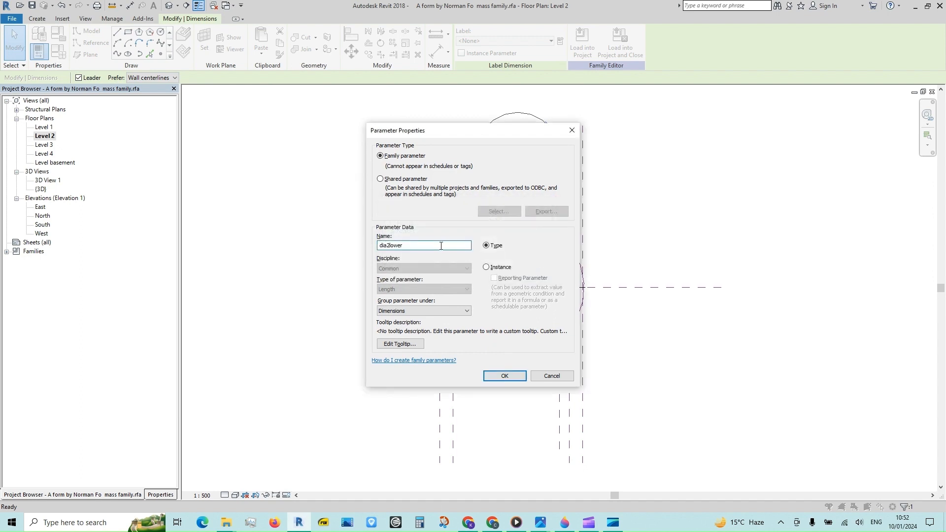
key("BackSpace")
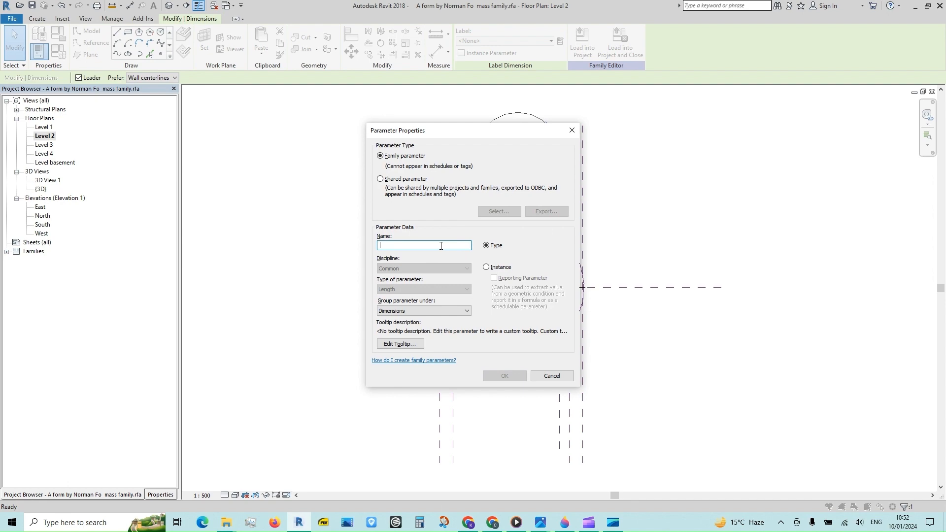
type("r2lower")
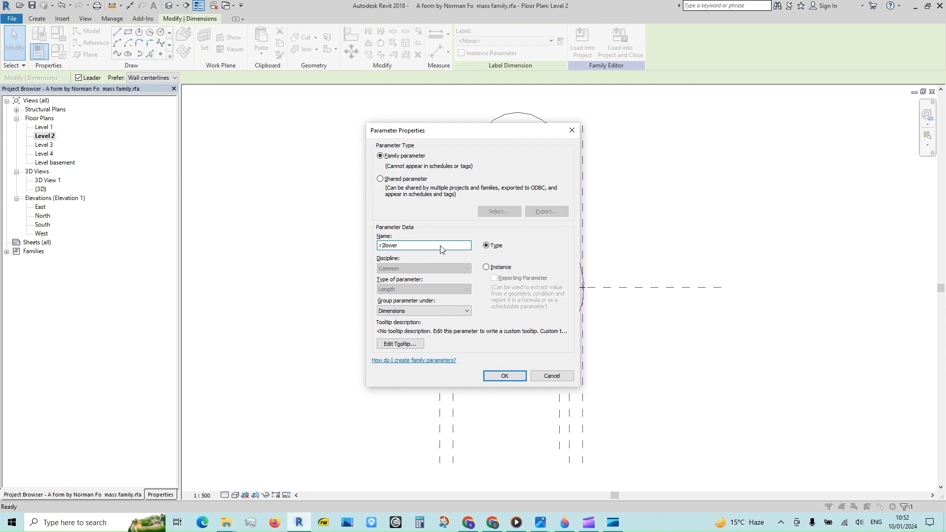
left_click(503, 376)
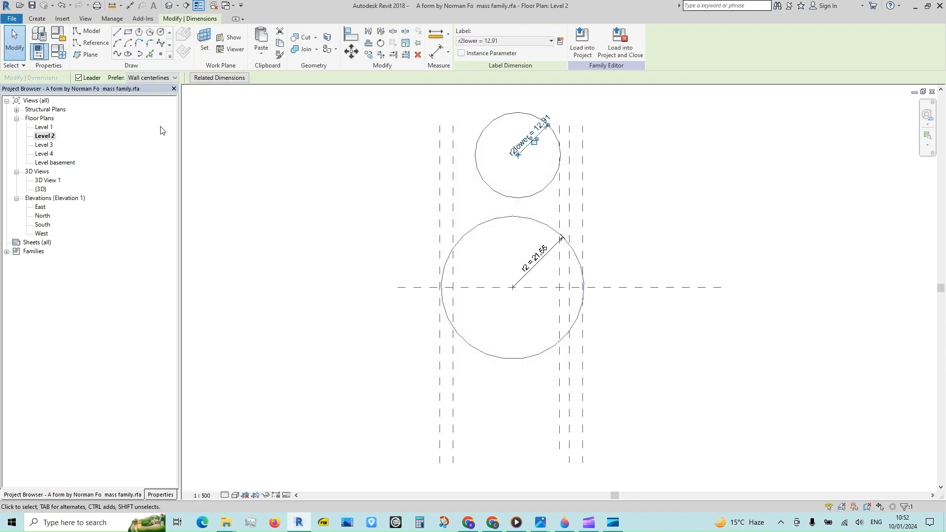
Define the family parameter r2lower with the formula dia2lower/2
left_click(62, 56)
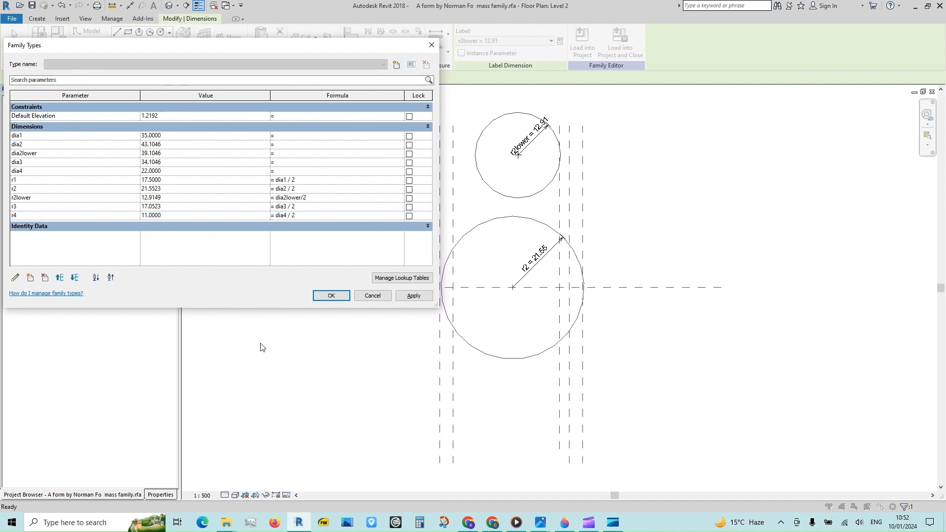
left_click(331, 296)
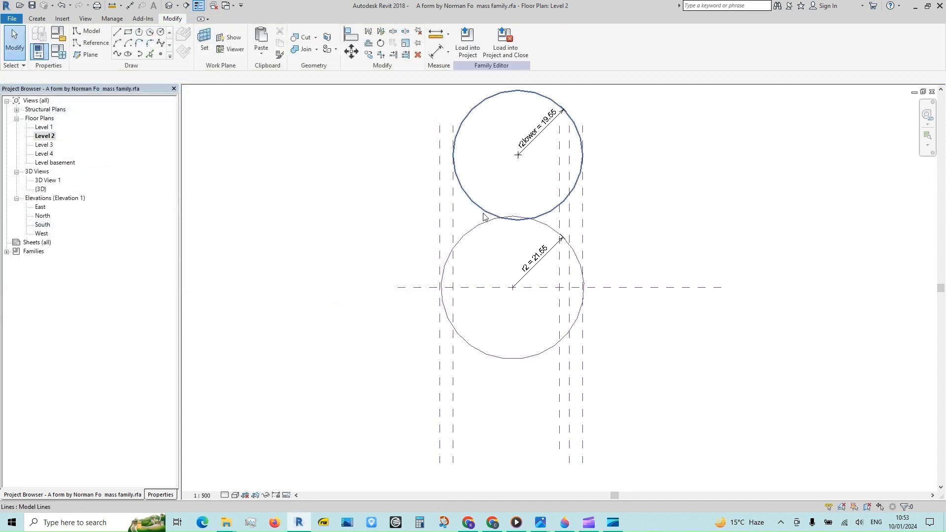
Make the centre mark of the r2lower circle visible and convert the circle to a reference line
left_click(484, 217)
left_click(161, 495)
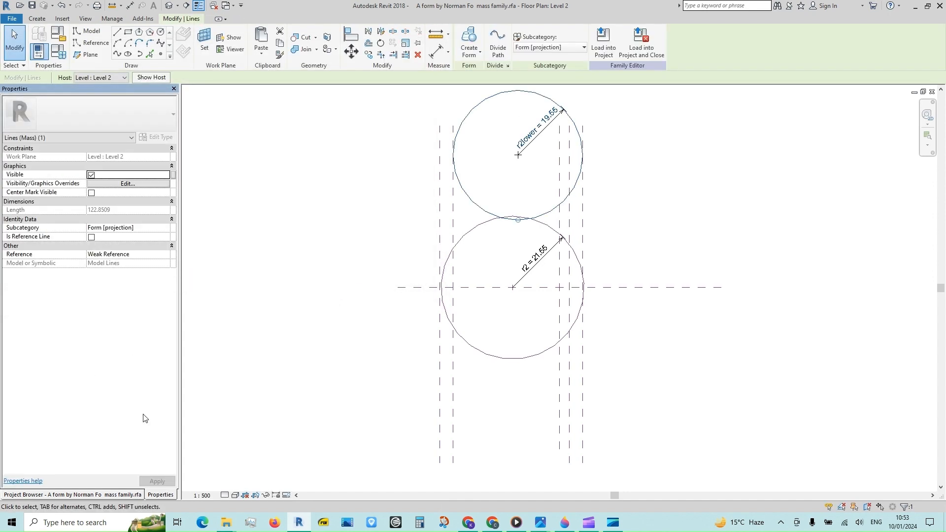
left_click(92, 193)
left_click(92, 237)
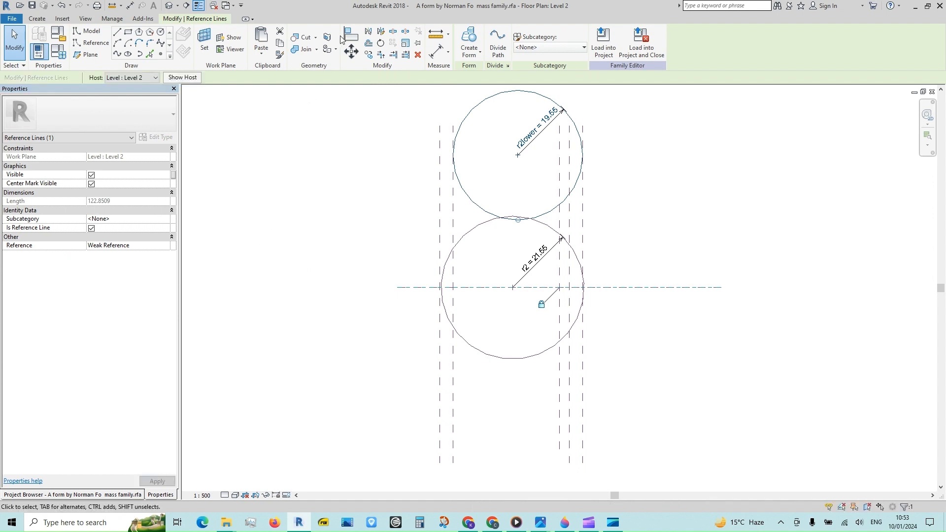
Align the r2lower circle's centre with the horizontal reference plane in the Level 2 plan and lock the alignment
left_click(348, 101)
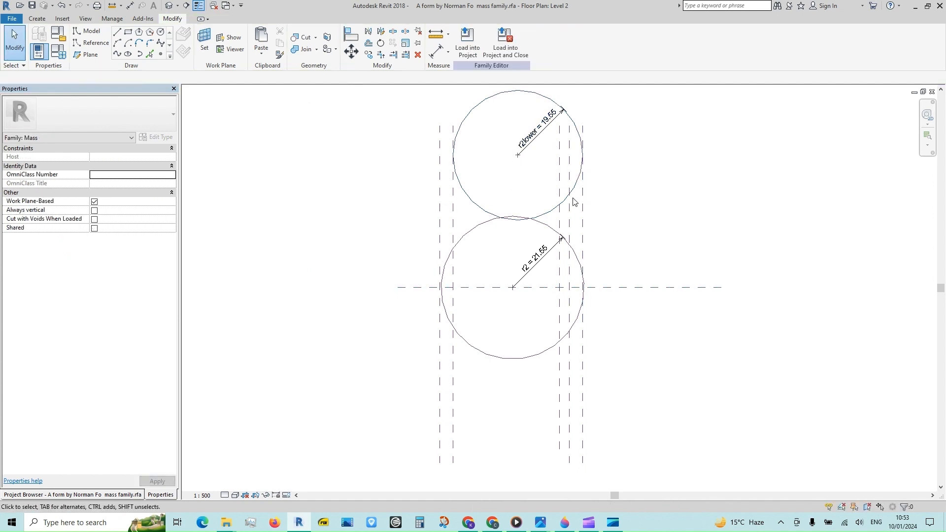
left_click(351, 34)
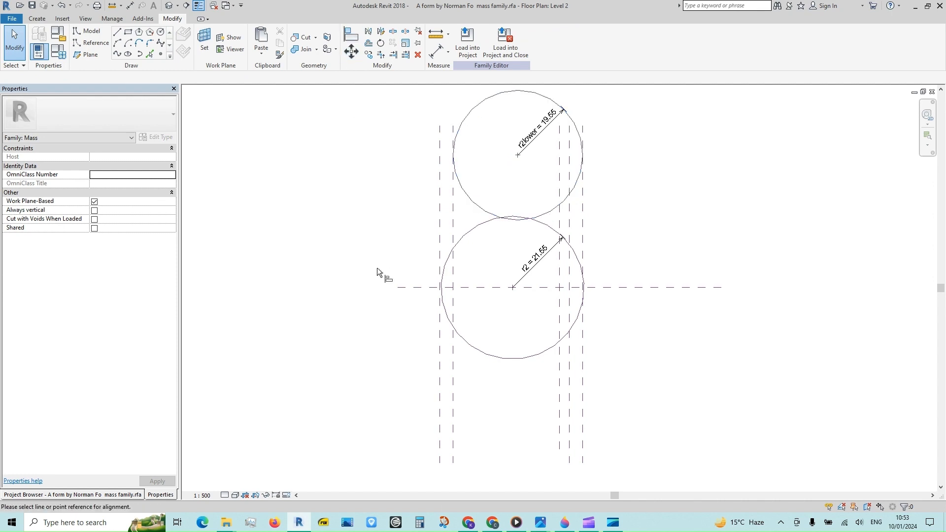
left_click(438, 287)
left_click(516, 157)
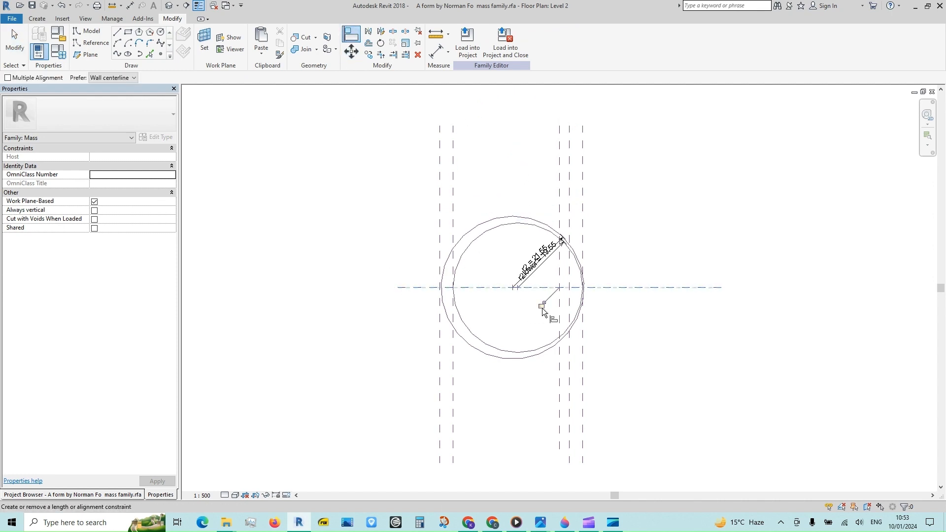
In the 3D view, create a solid form between the basement circle and the r1 circle on Level 1
left_click(168, 6)
key("a")
key("l")
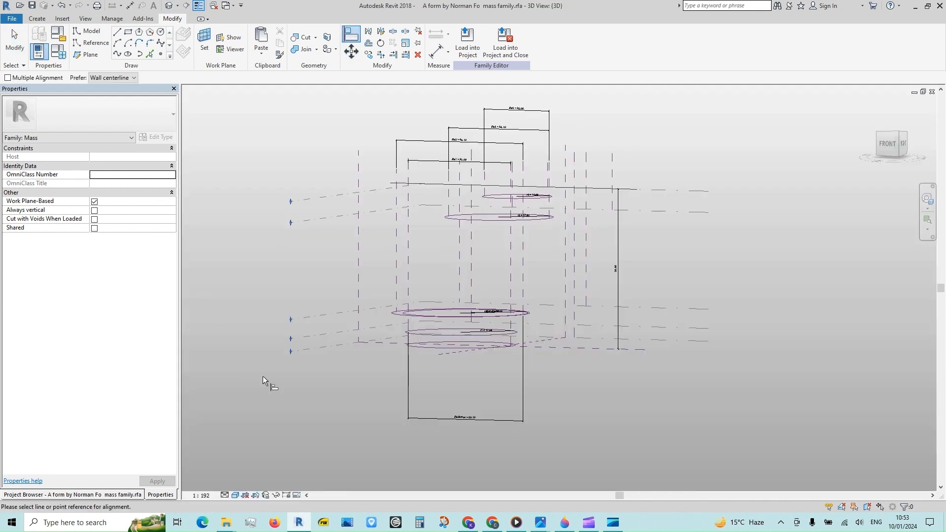
key("Escape")
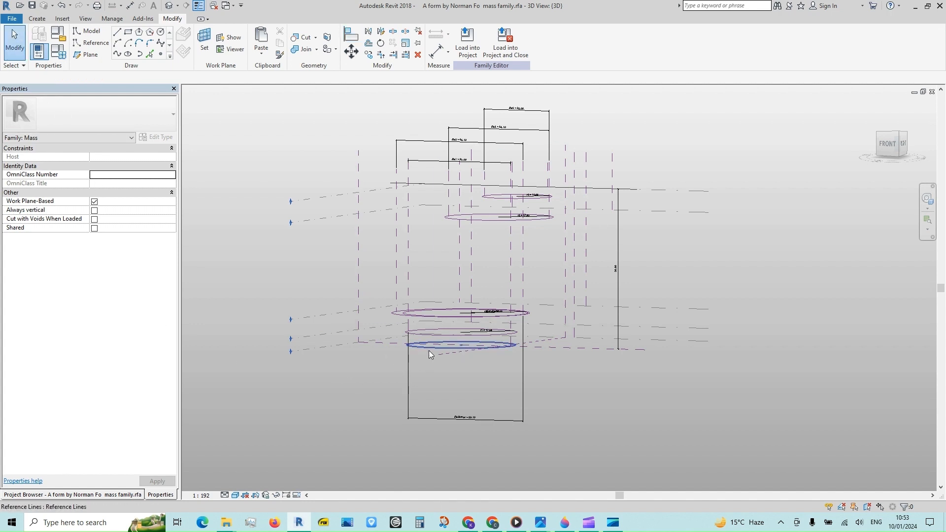
left_click(429, 336)
left_click(469, 41)
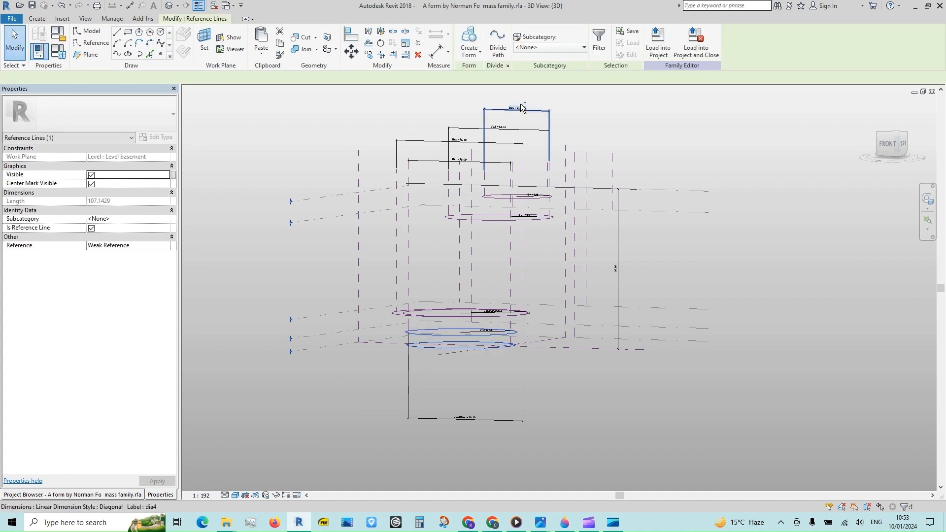
left_click(433, 247)
Create a second solid form between the r1 circle on Level 1 and the r2lower circle on Level 2
left_click(423, 336)
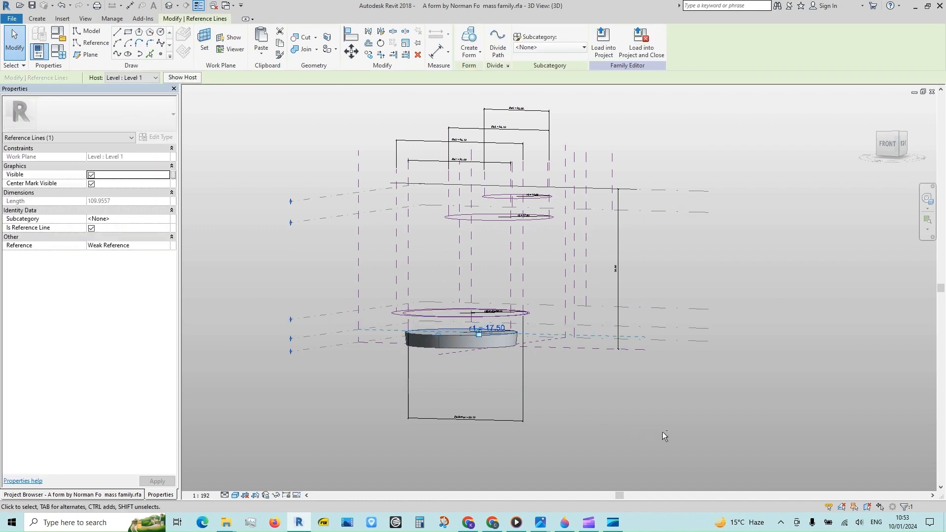
middle_click_drag(662, 432, 704, 420, "shift")
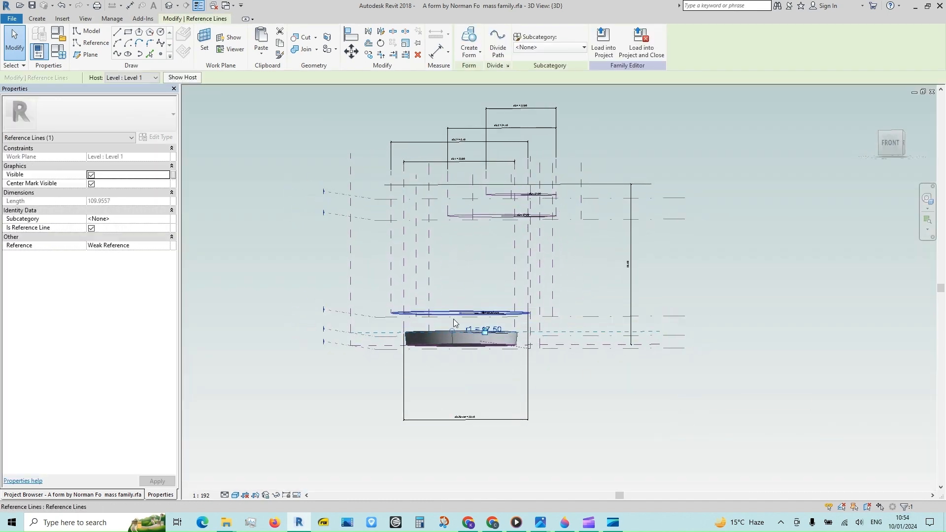
middle_click_drag(736, 240, 735, 302, "shift")
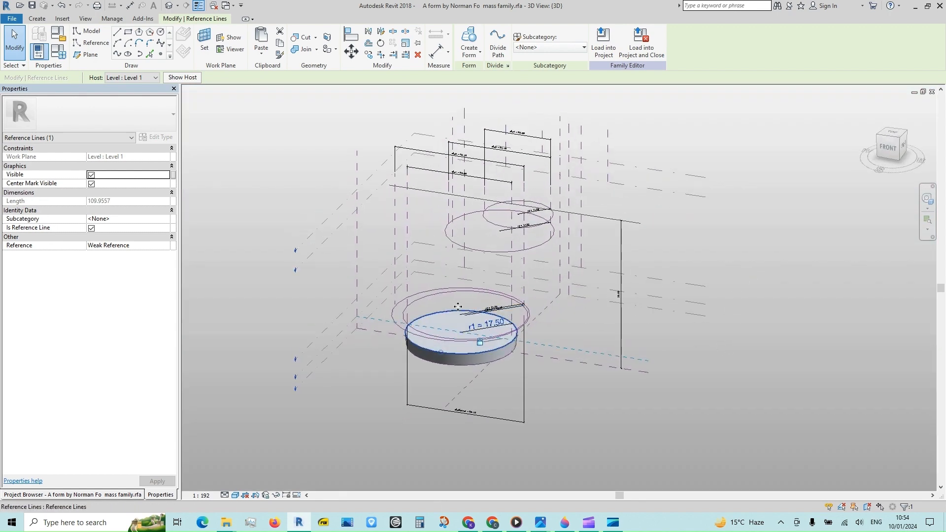
left_click(413, 306, "ctrl")
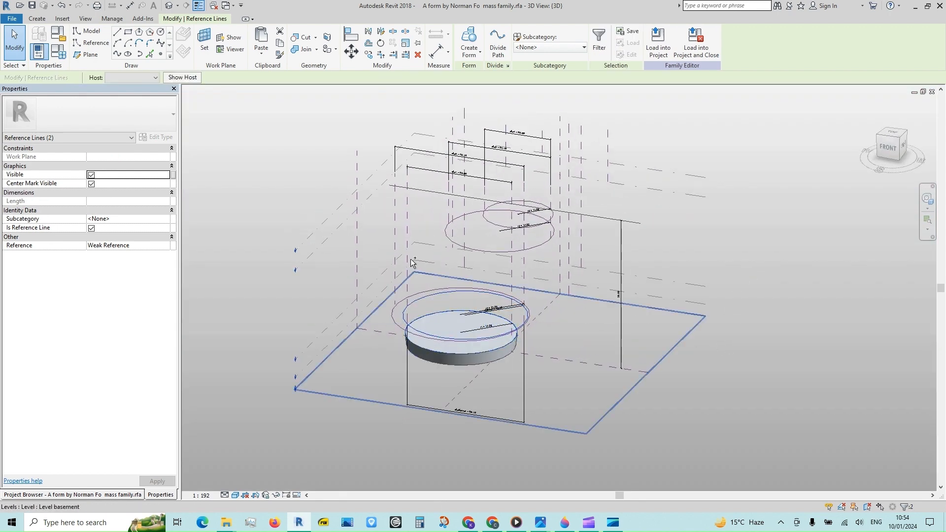
key("Escape")
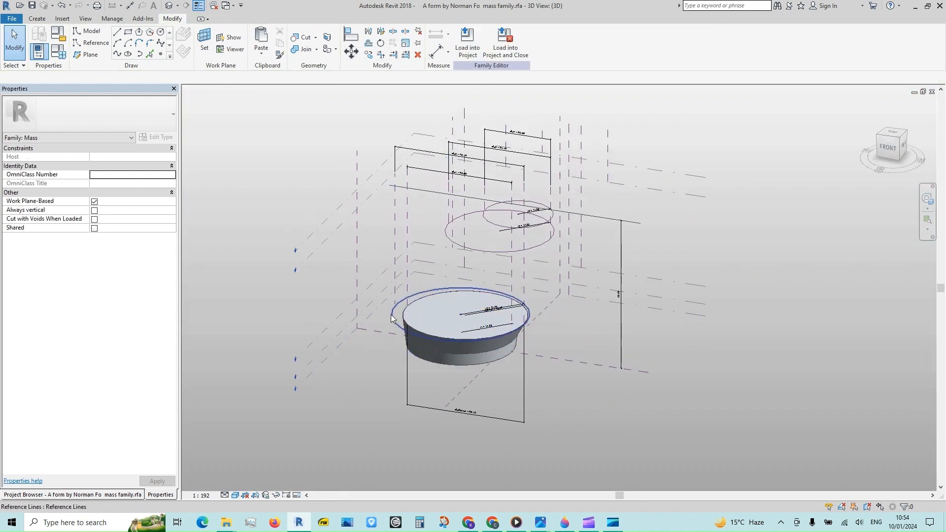
Try to create a form from the r2lower and r2 circles on Level 2
left_click(404, 314)
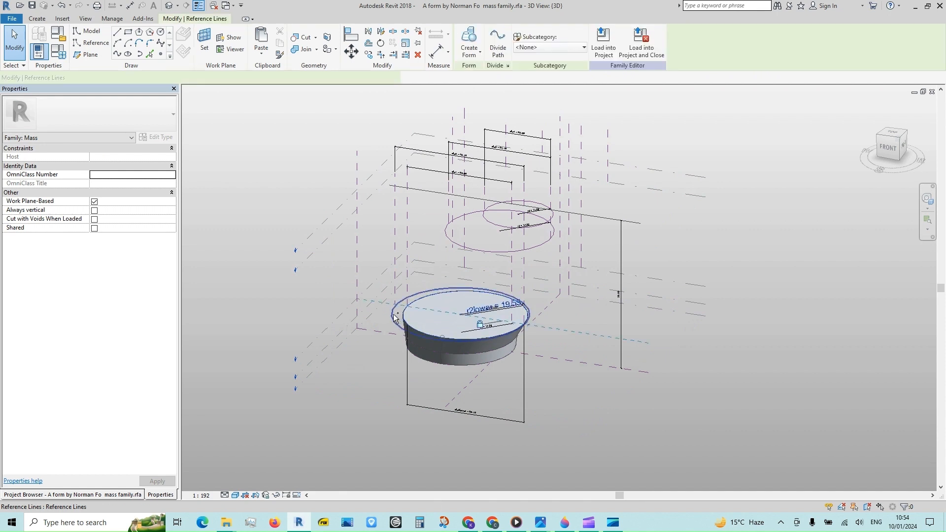
left_click(470, 39)
left_click(553, 294)
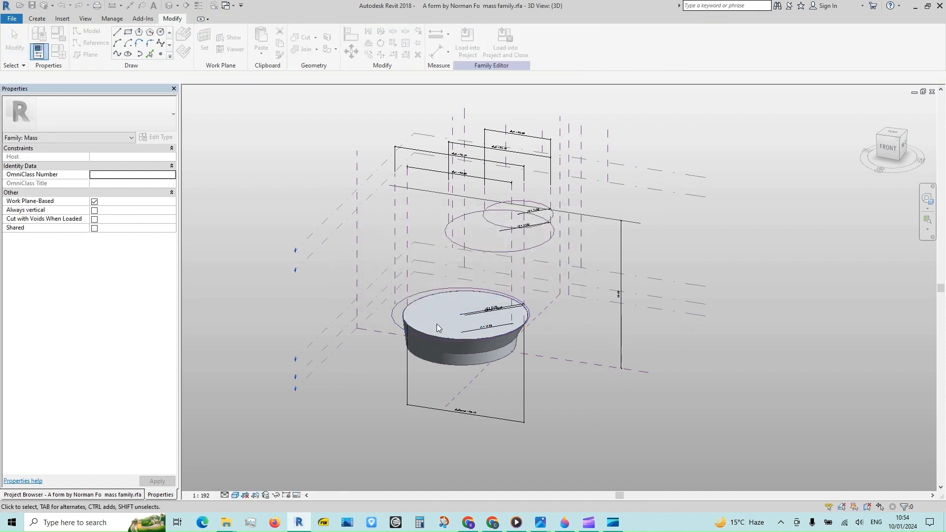
Create the upper solid form through the r2, r3 and r4 circles on Levels 2, 3 and 4
left_click(436, 339)
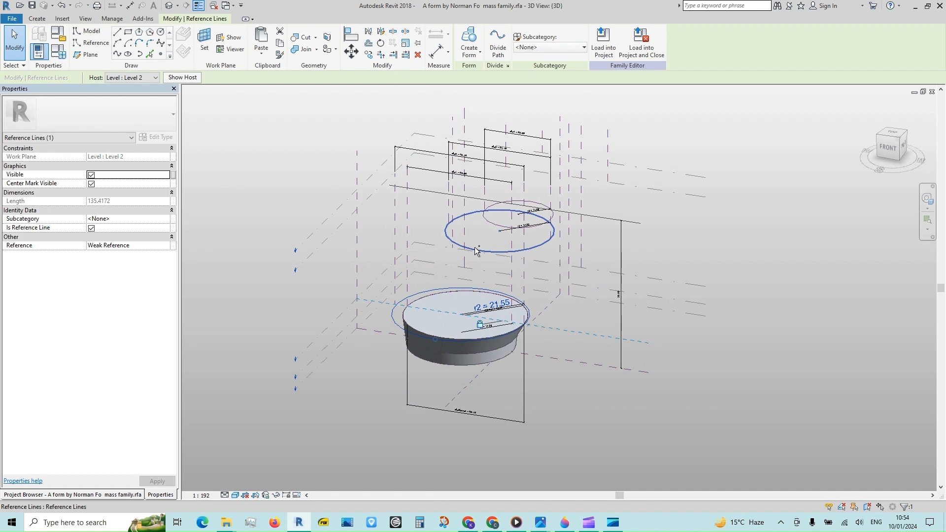
left_click(477, 251, "ctrl")
left_click(466, 39)
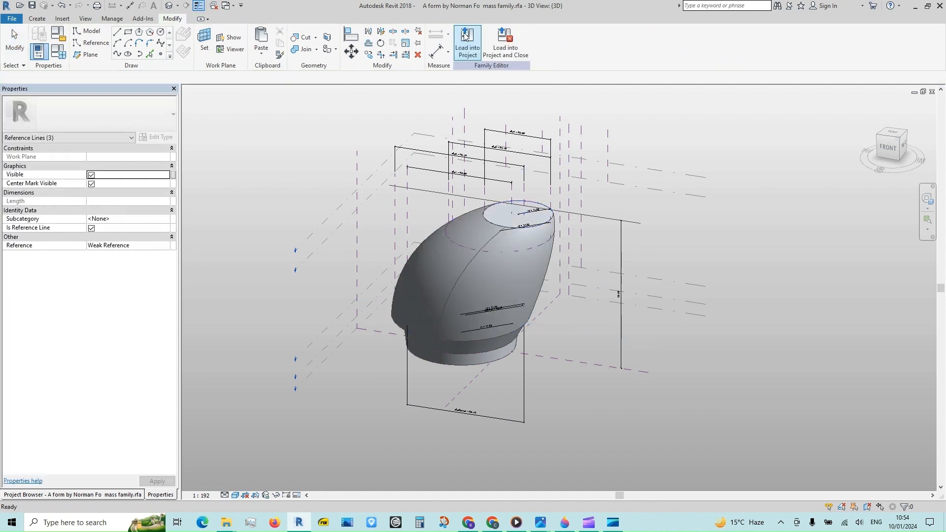
left_click(342, 241)
Open the South elevation to compare the lofted mass with the reference section drawing
left_click(92, 493)
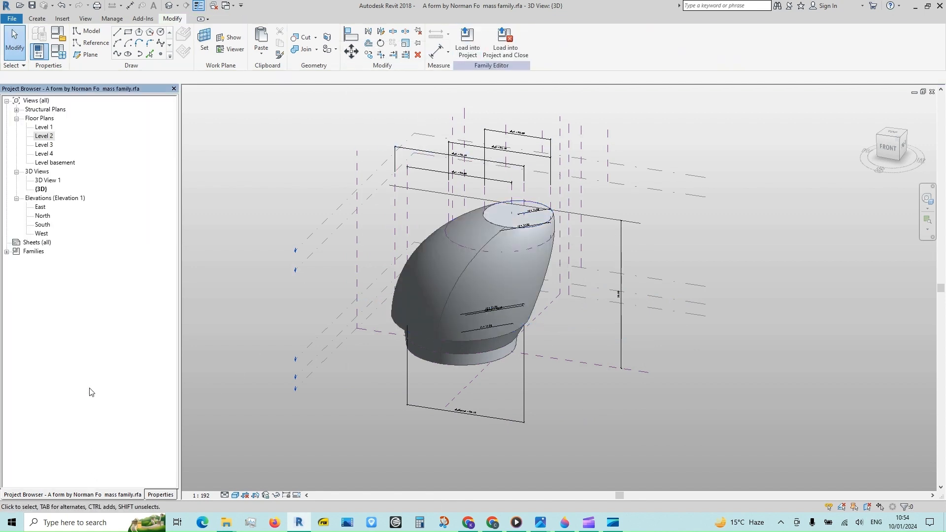
double_click(46, 226)
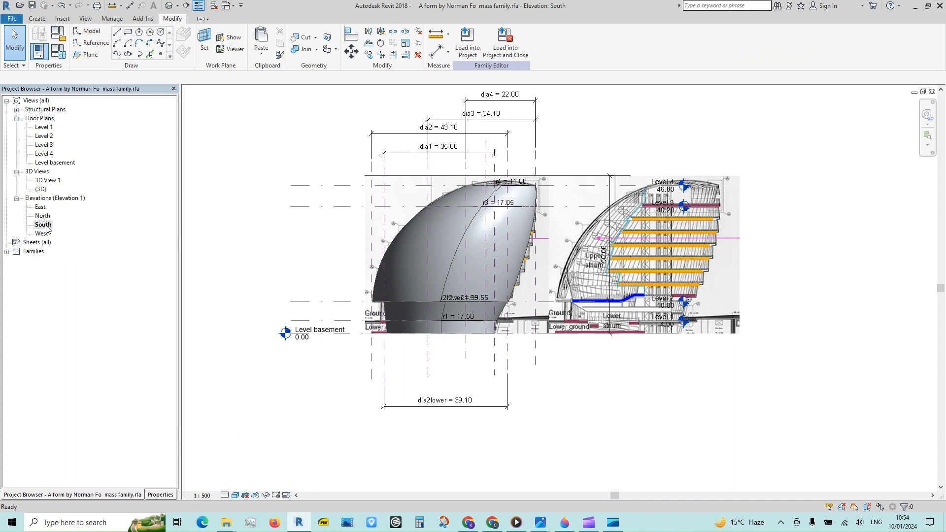